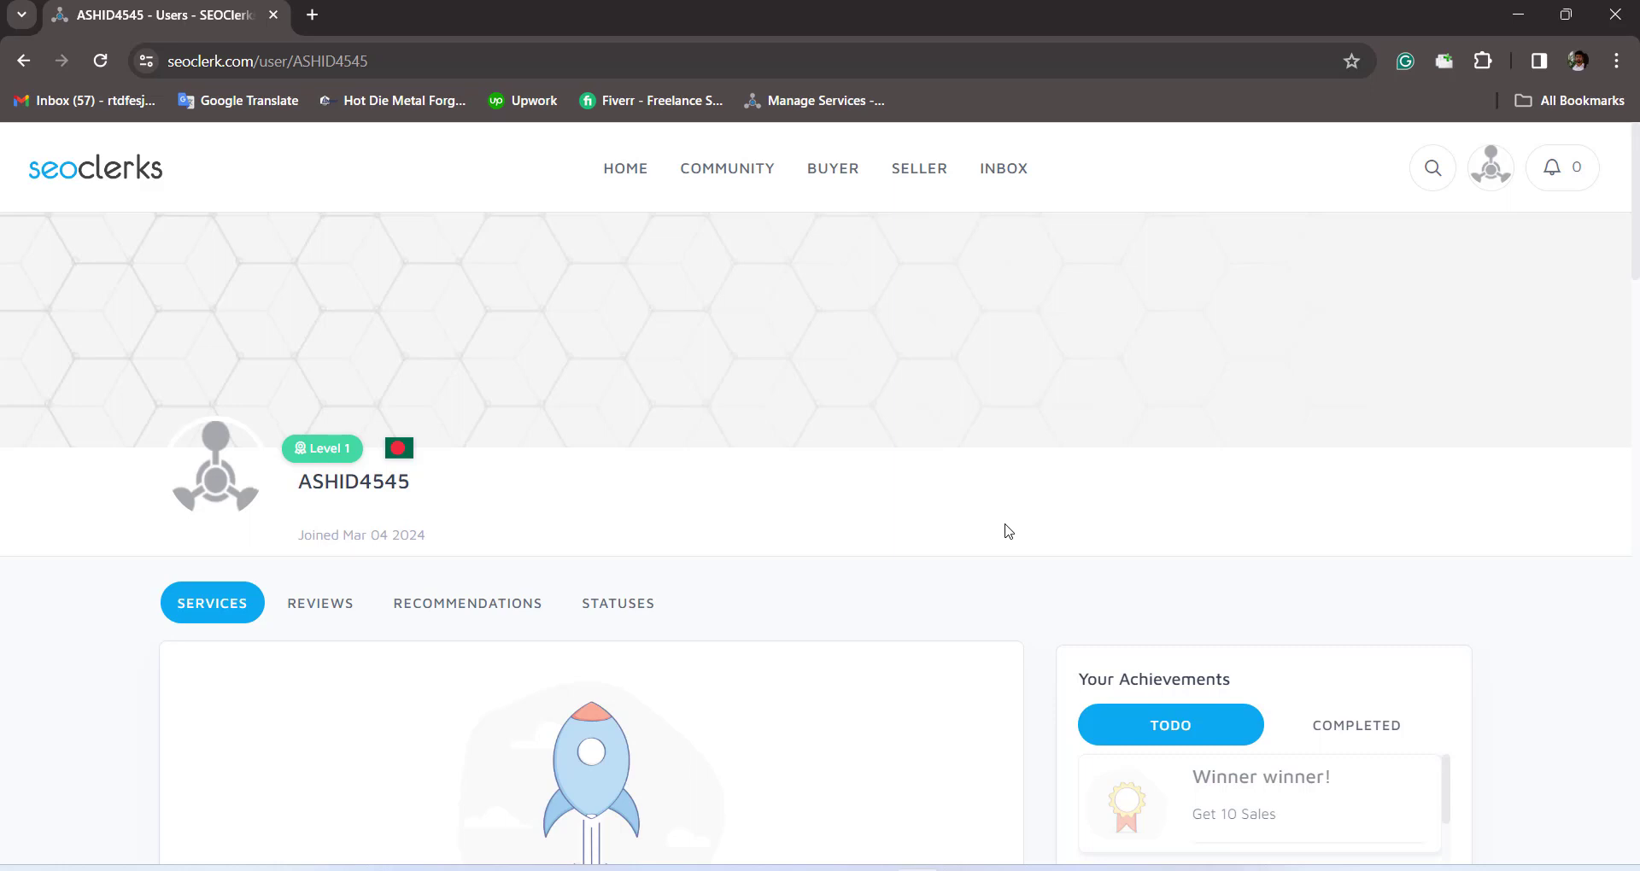
Go from the seller area to the account settings and open the profile picture editor.
left_click(914, 181)
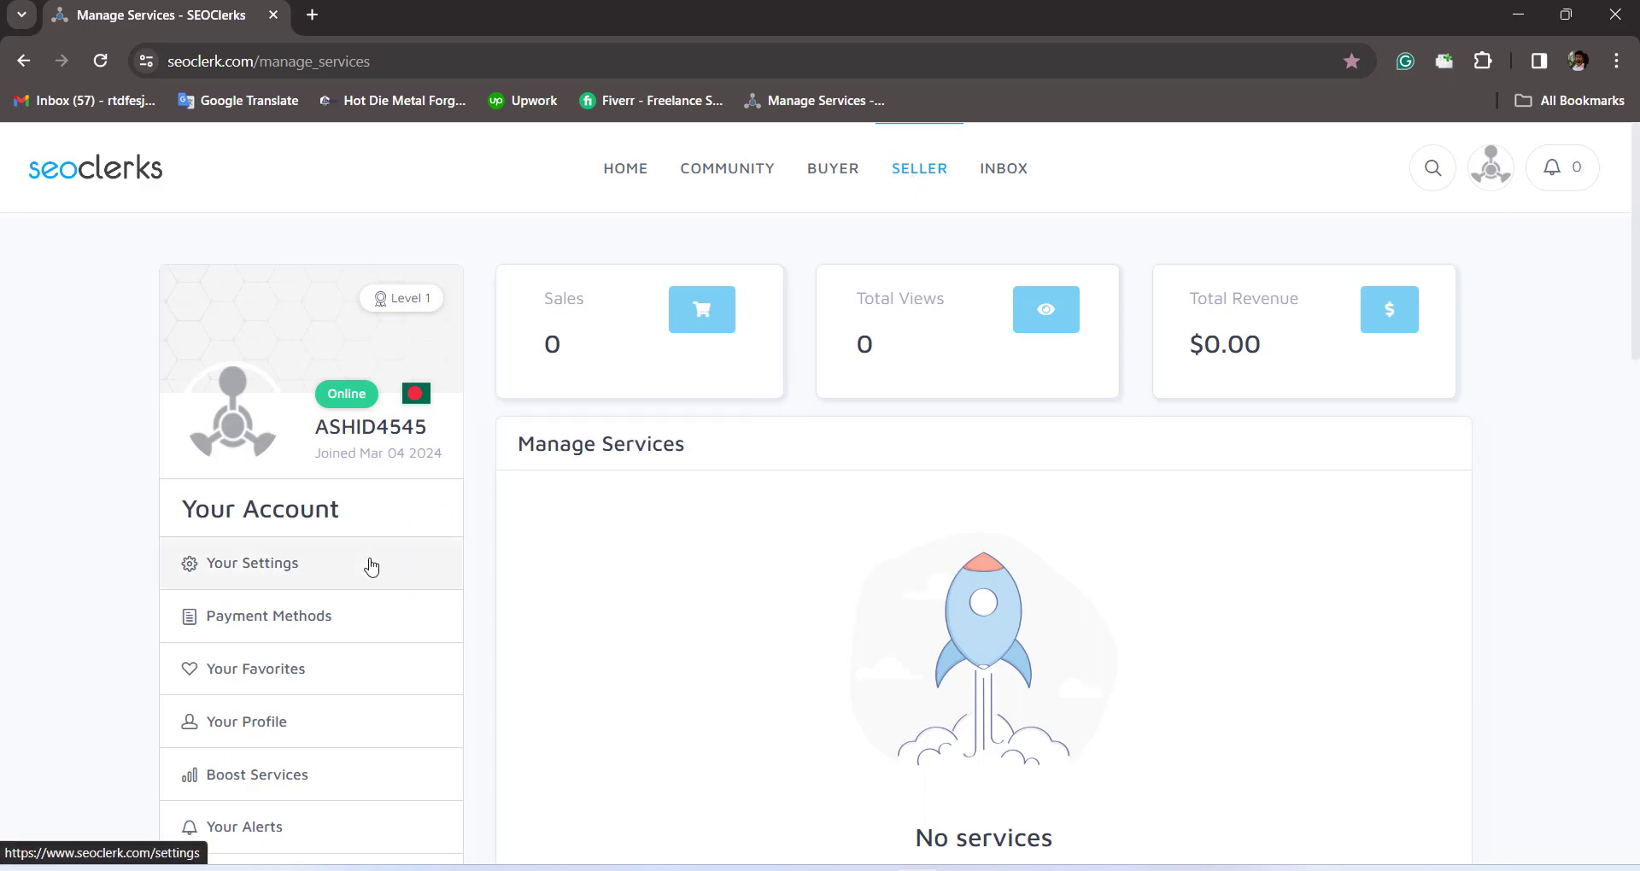
left_click(372, 568)
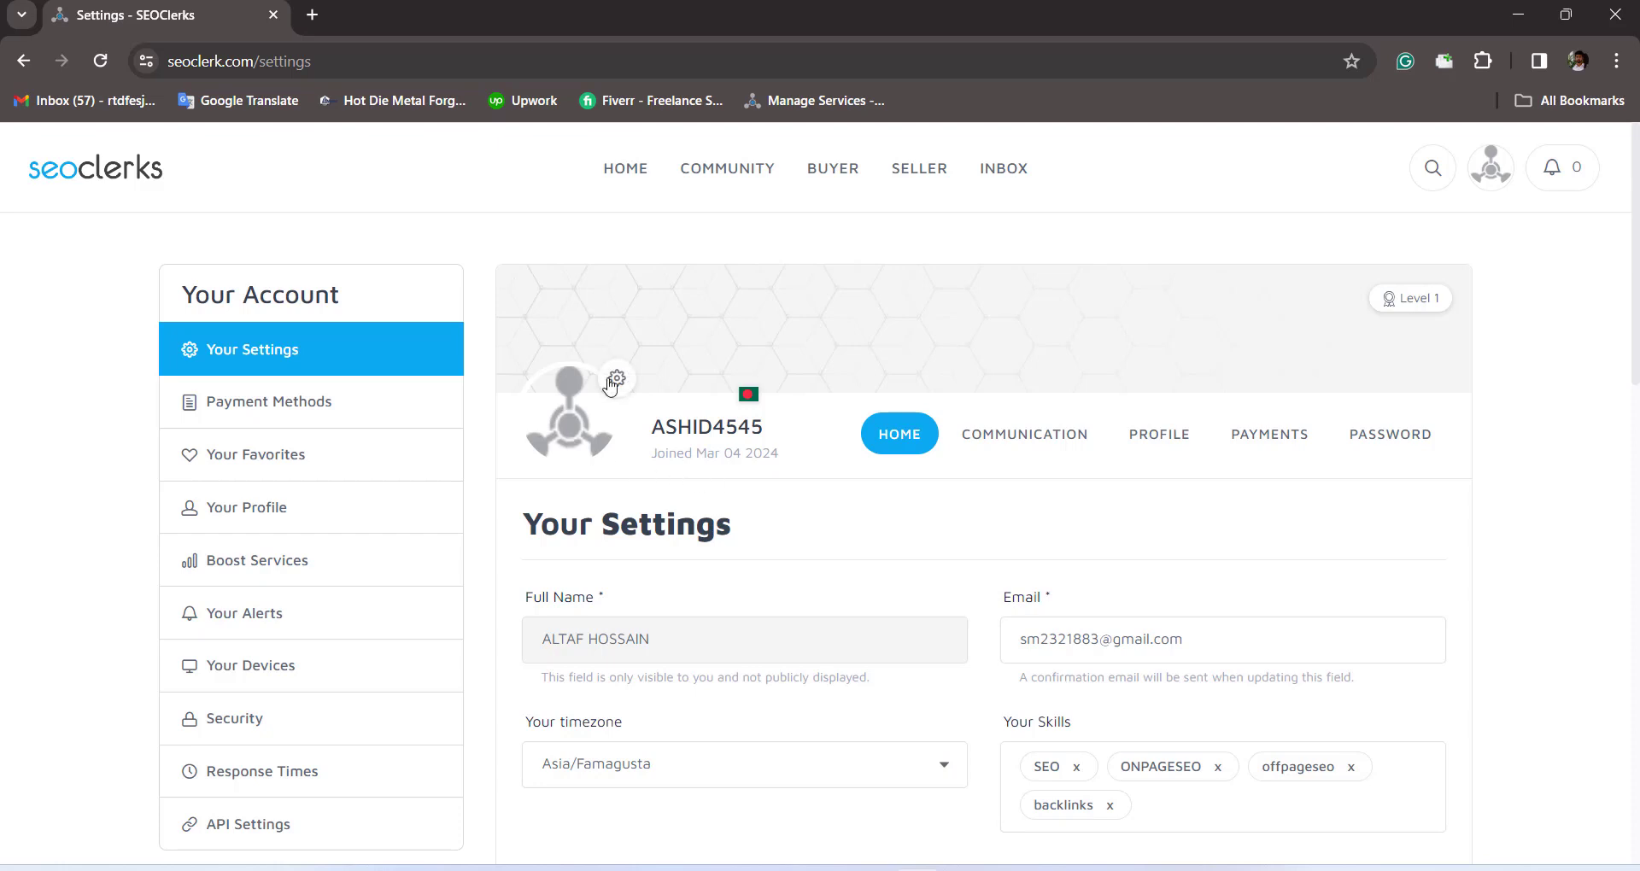
left_click(625, 386)
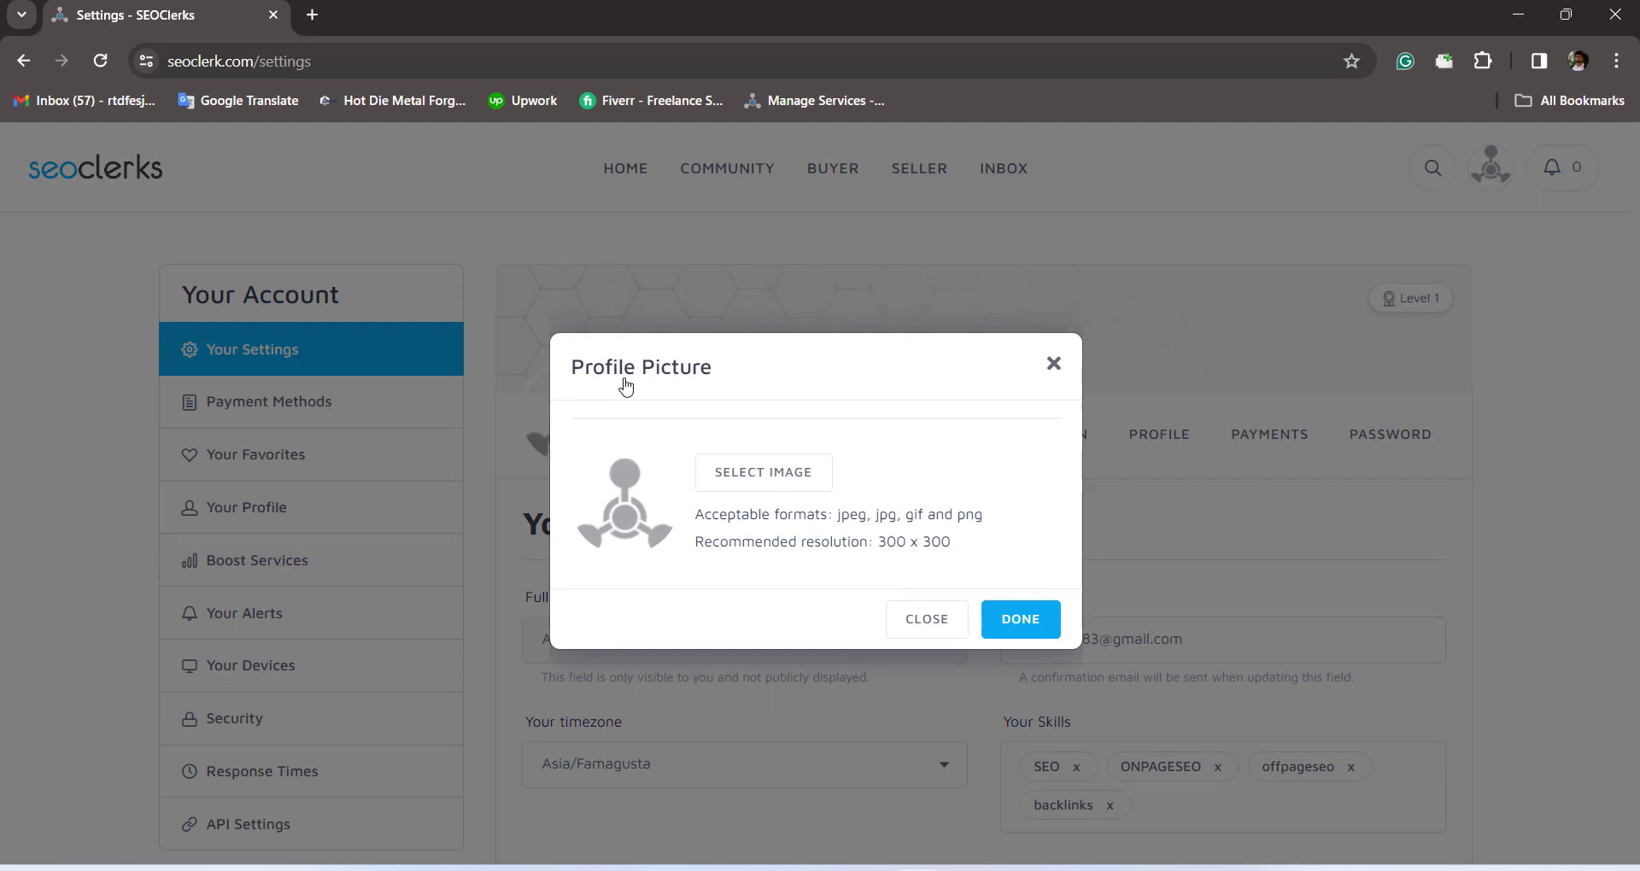
Set the profile picture to the background-removed seated photo from the pictures 1 folder on New Volume (E:).
left_click(717, 472)
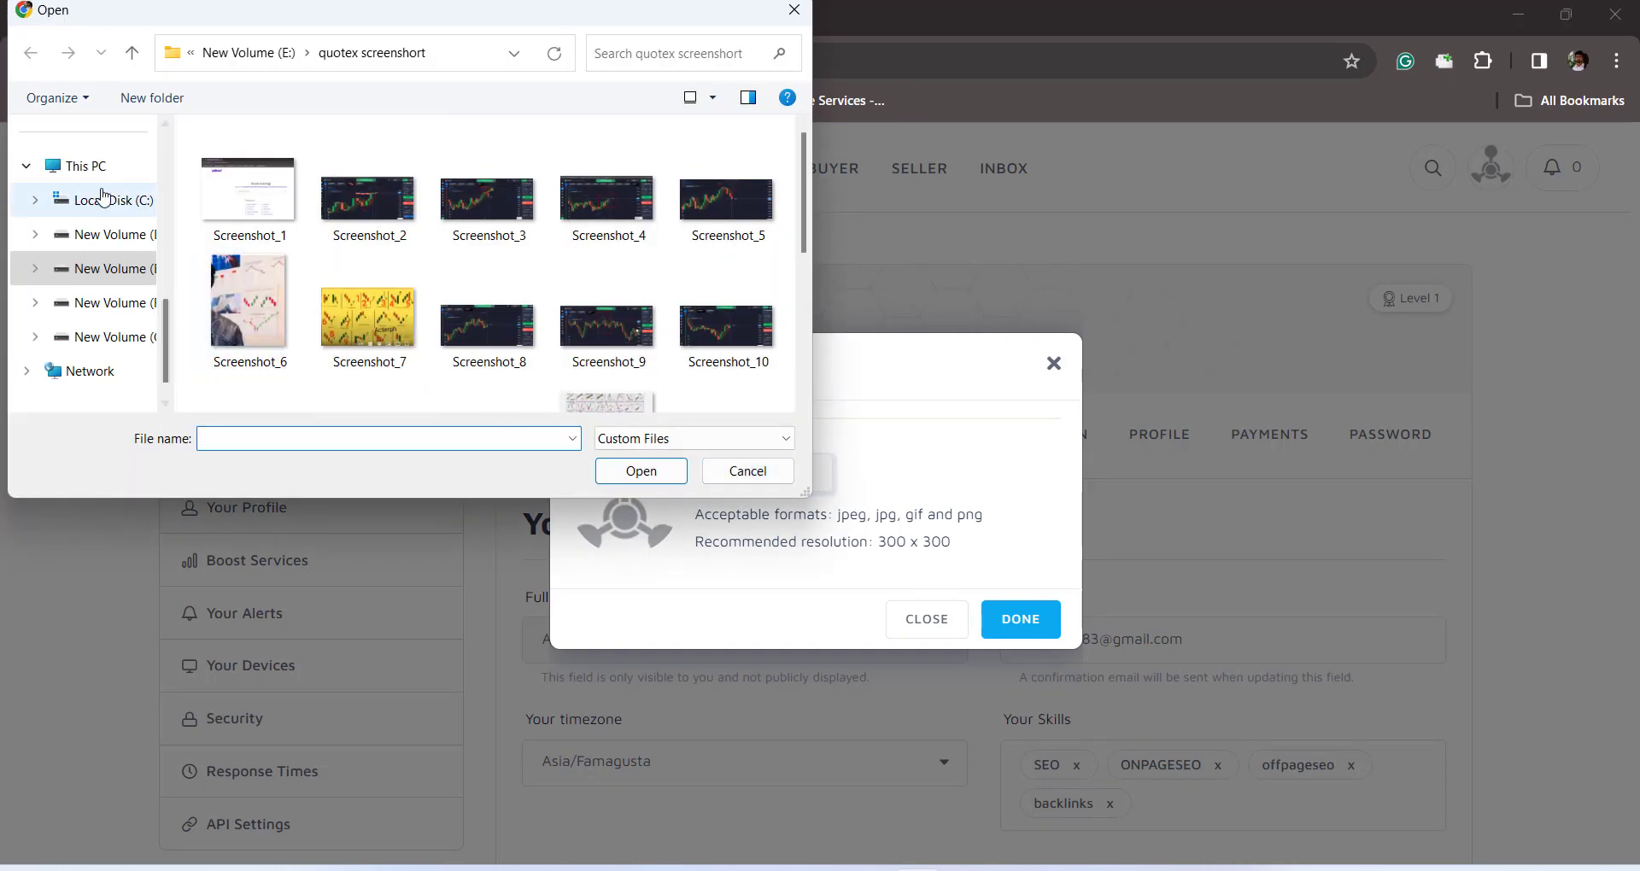
left_click(92, 180)
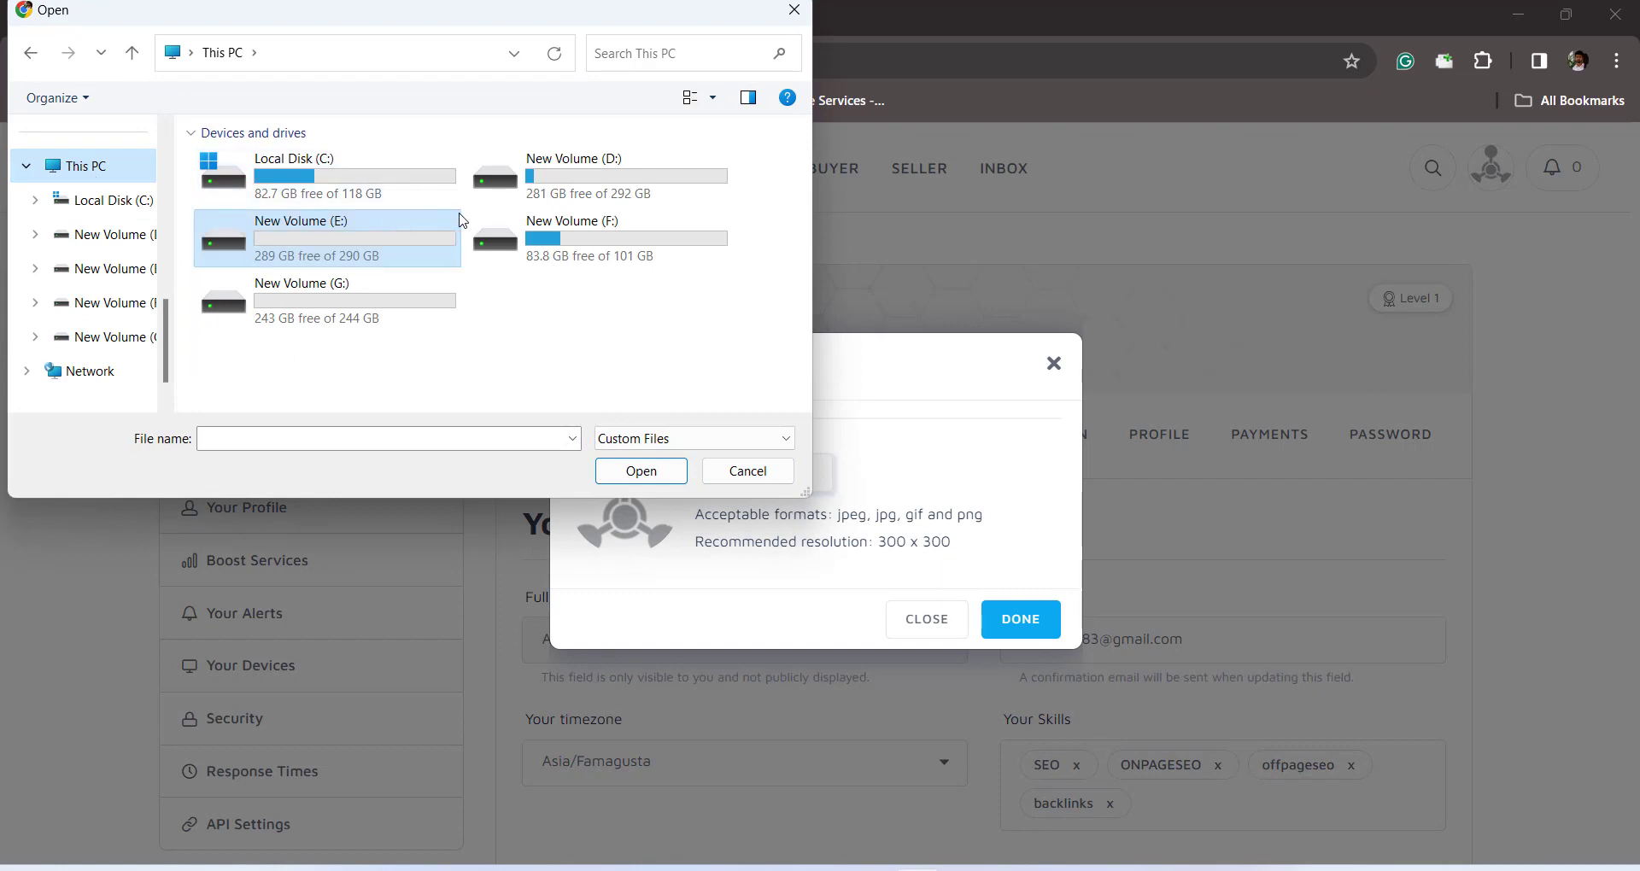
left_click(405, 242)
double_click(405, 242)
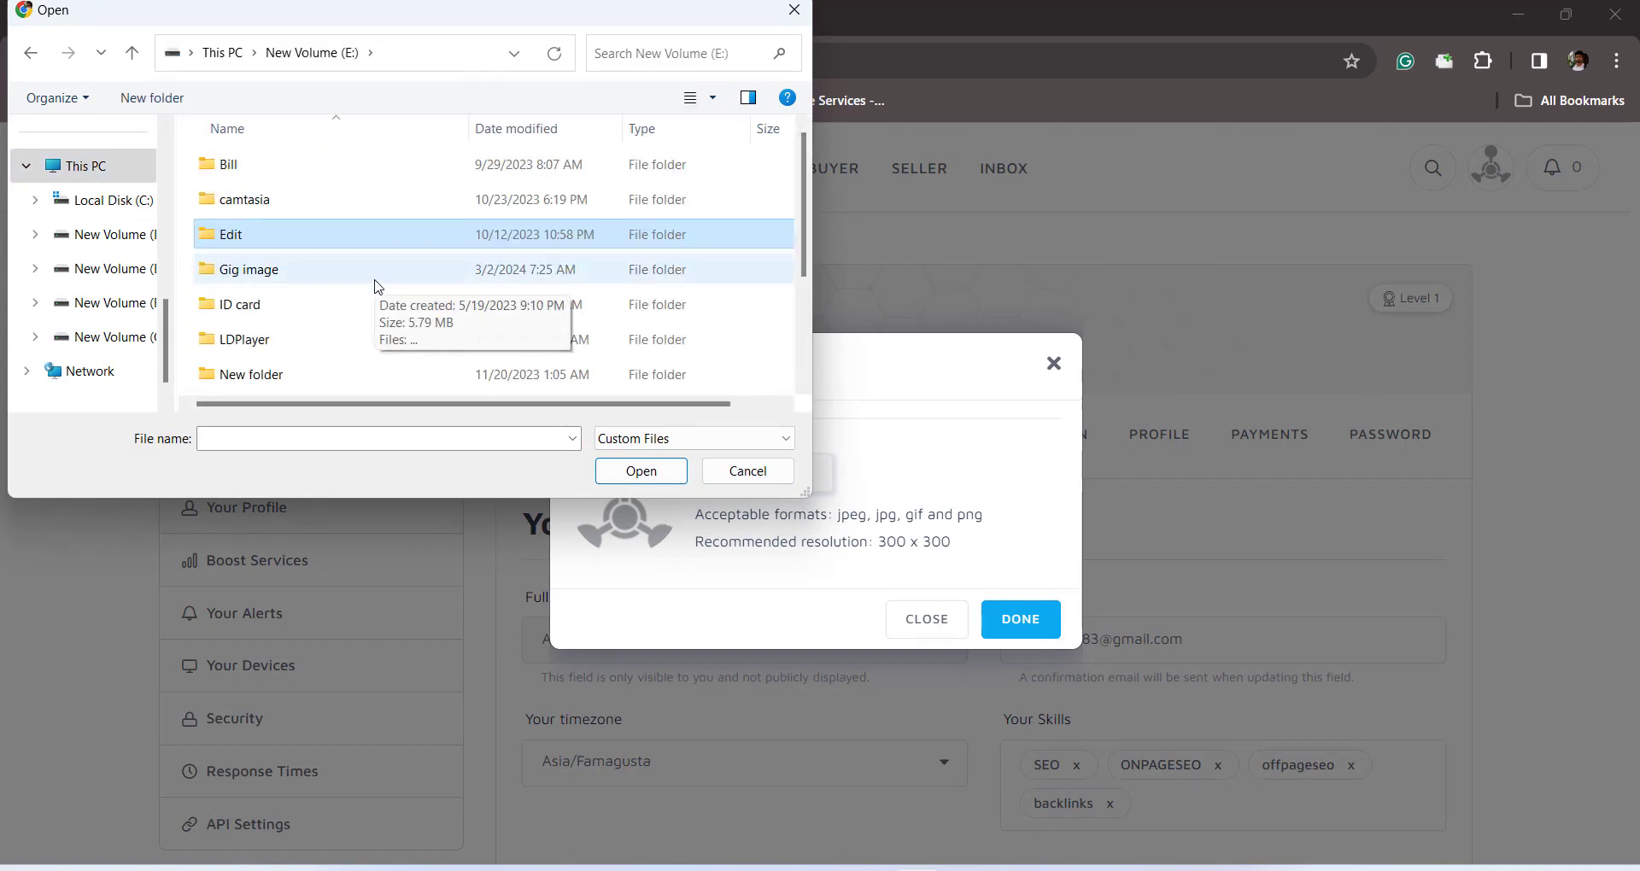
scroll(378, 287, "down", 1)
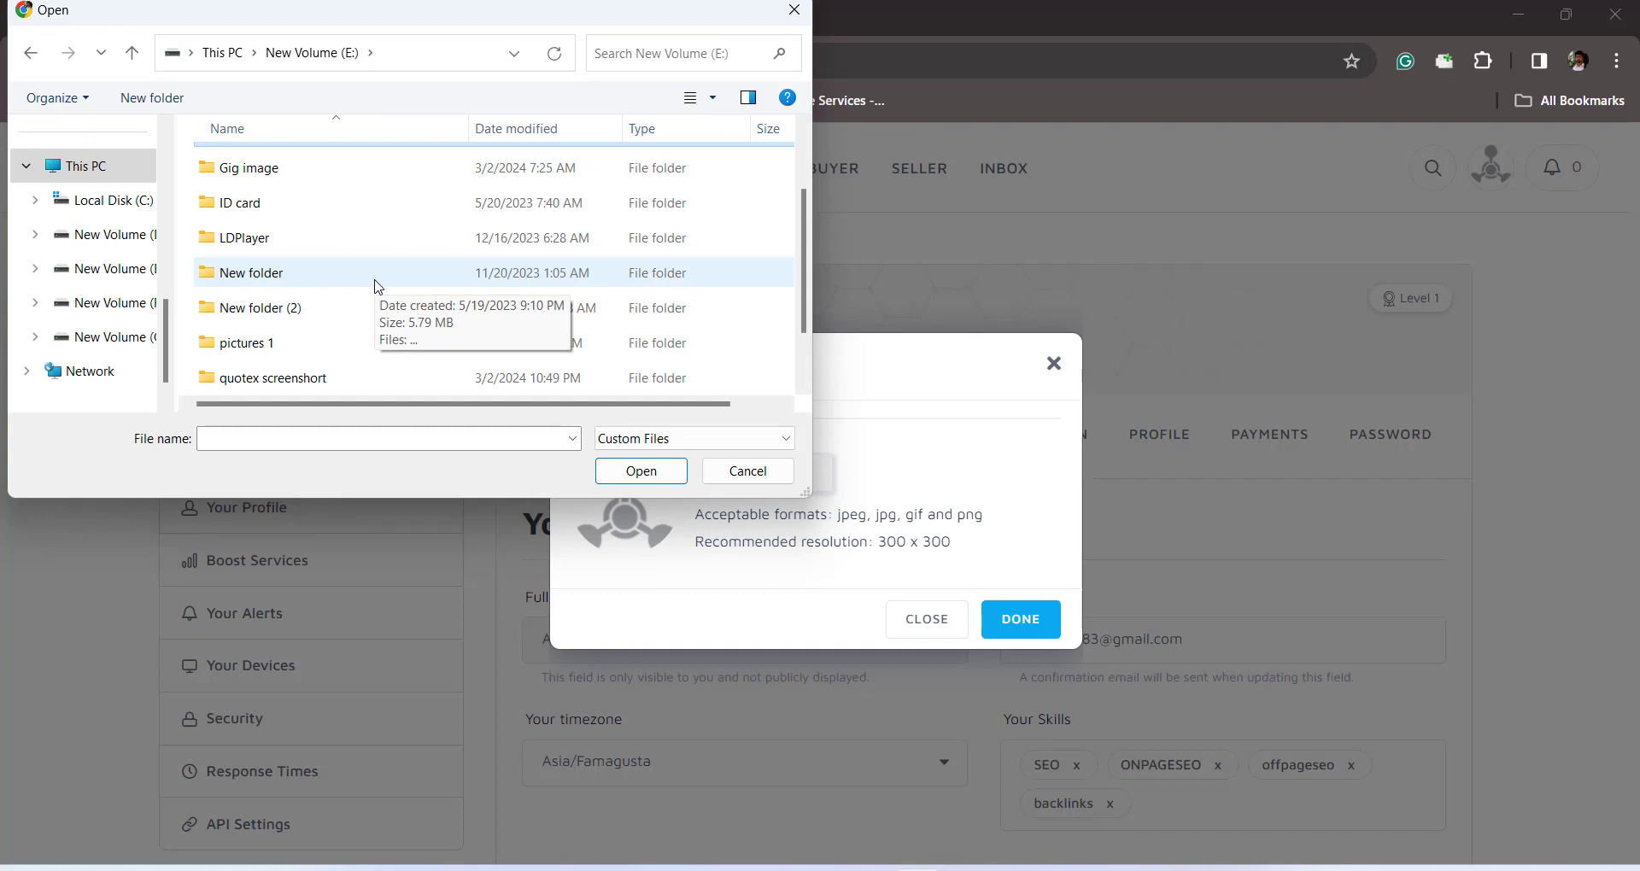
scroll(335, 205, "down", 1)
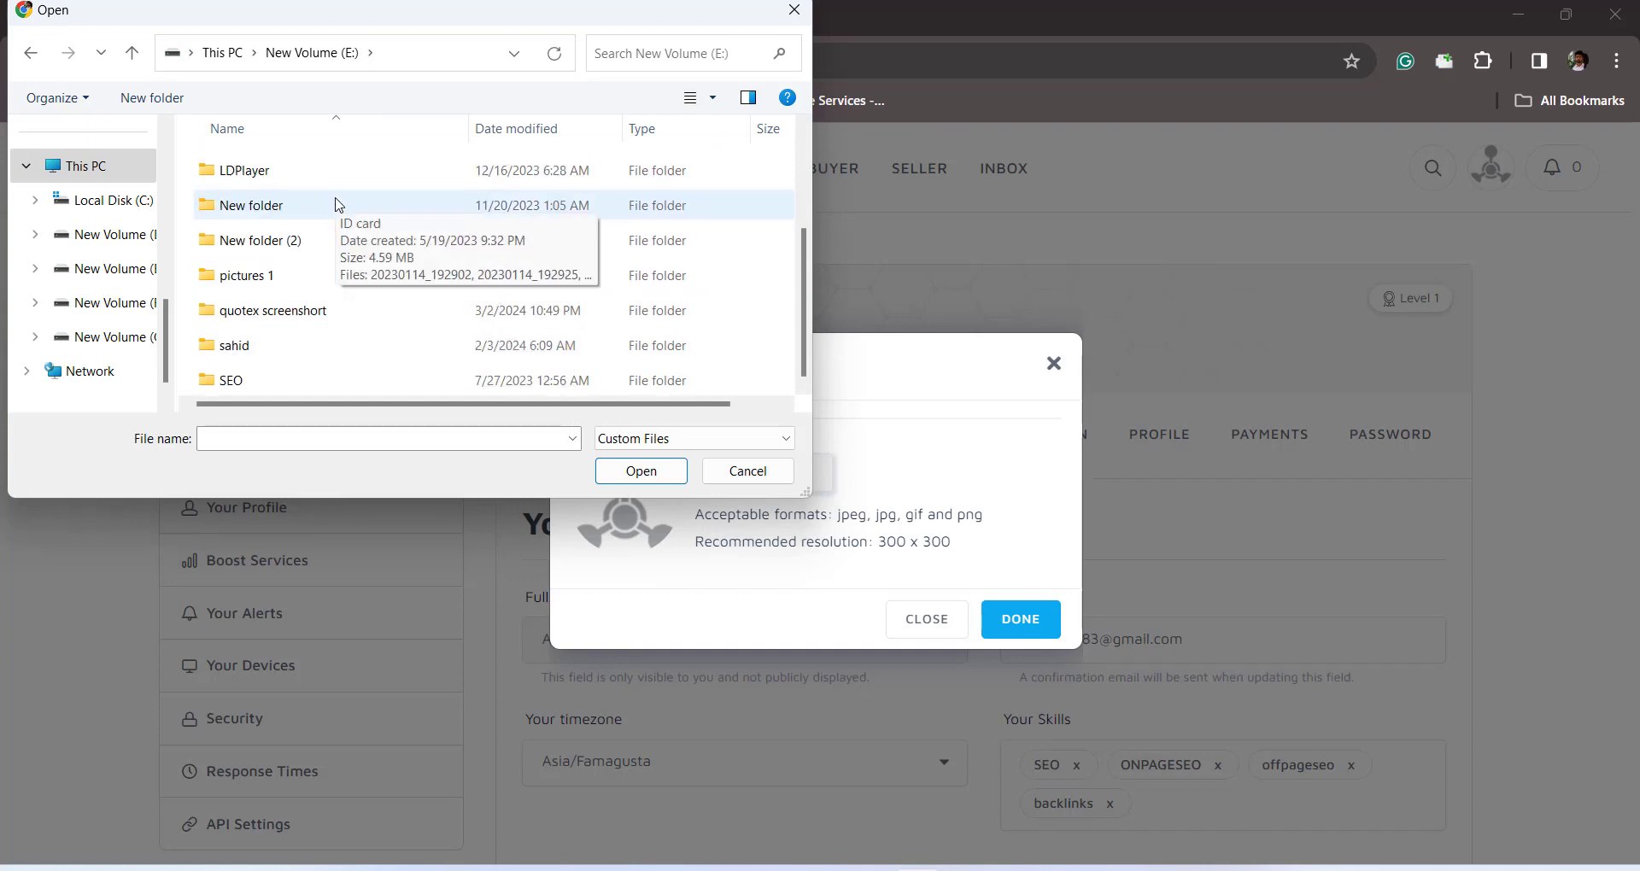
double_click(304, 277)
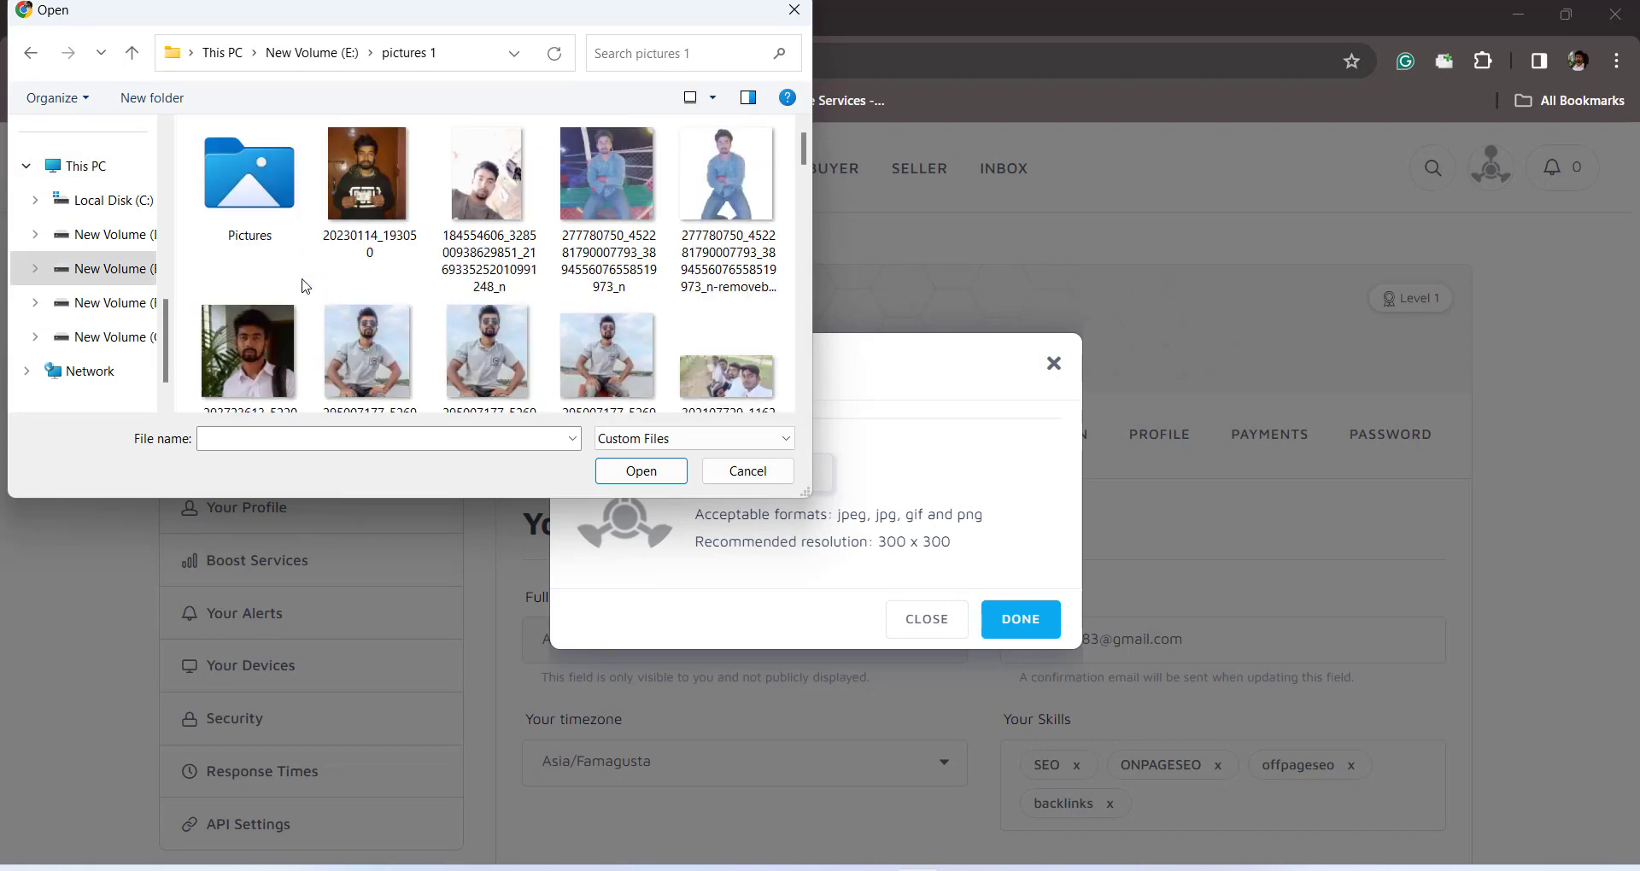
left_click(690, 194)
left_click(662, 471)
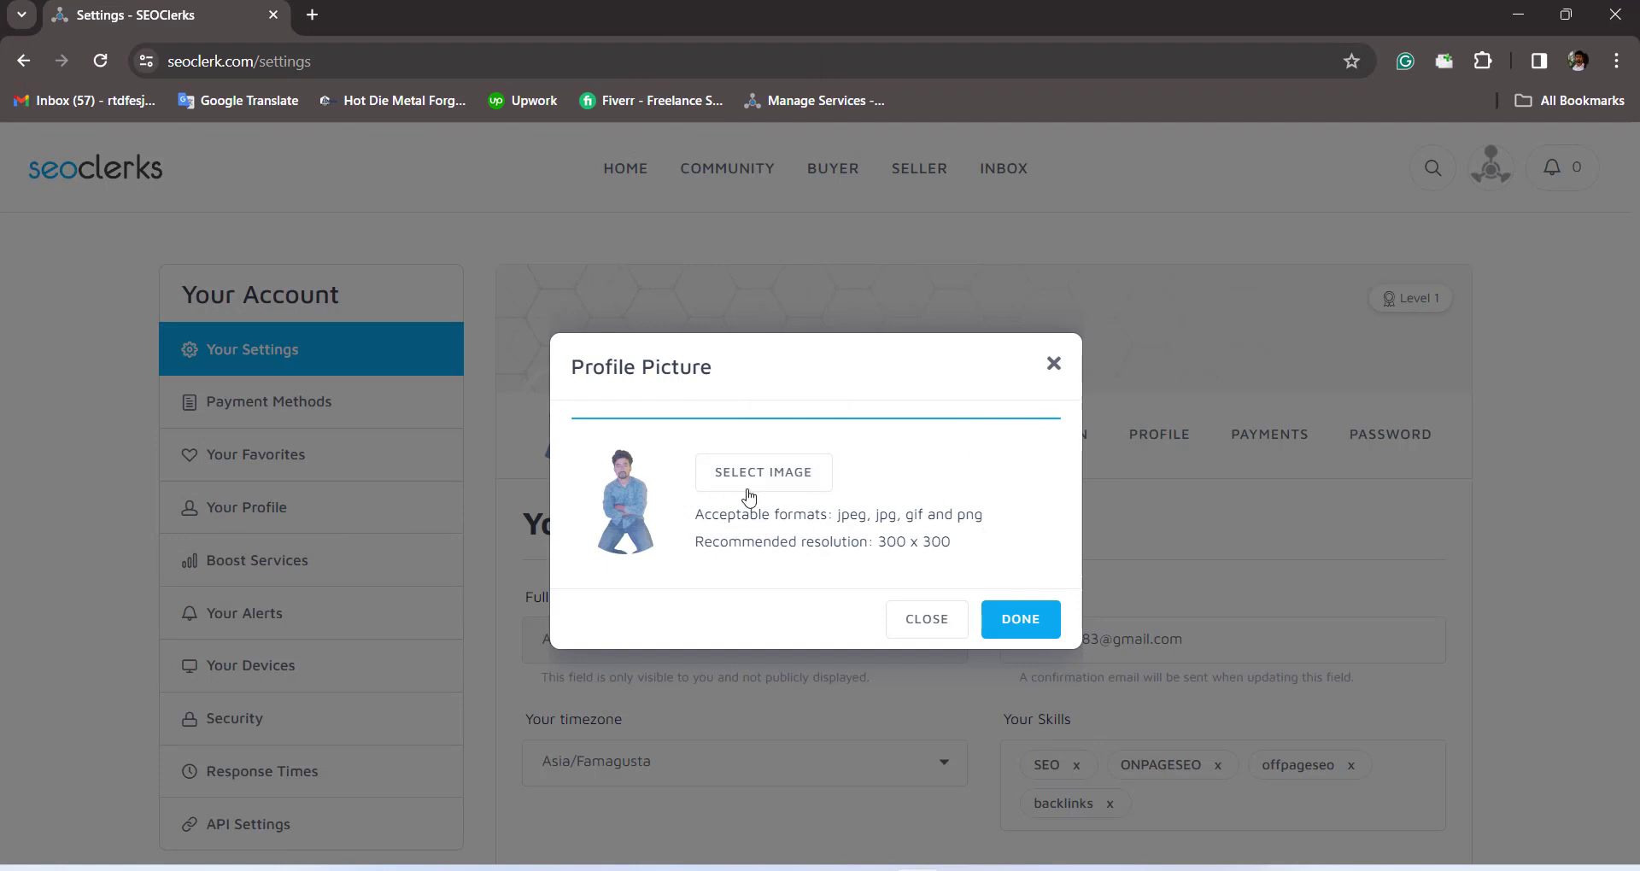
left_click(1001, 622)
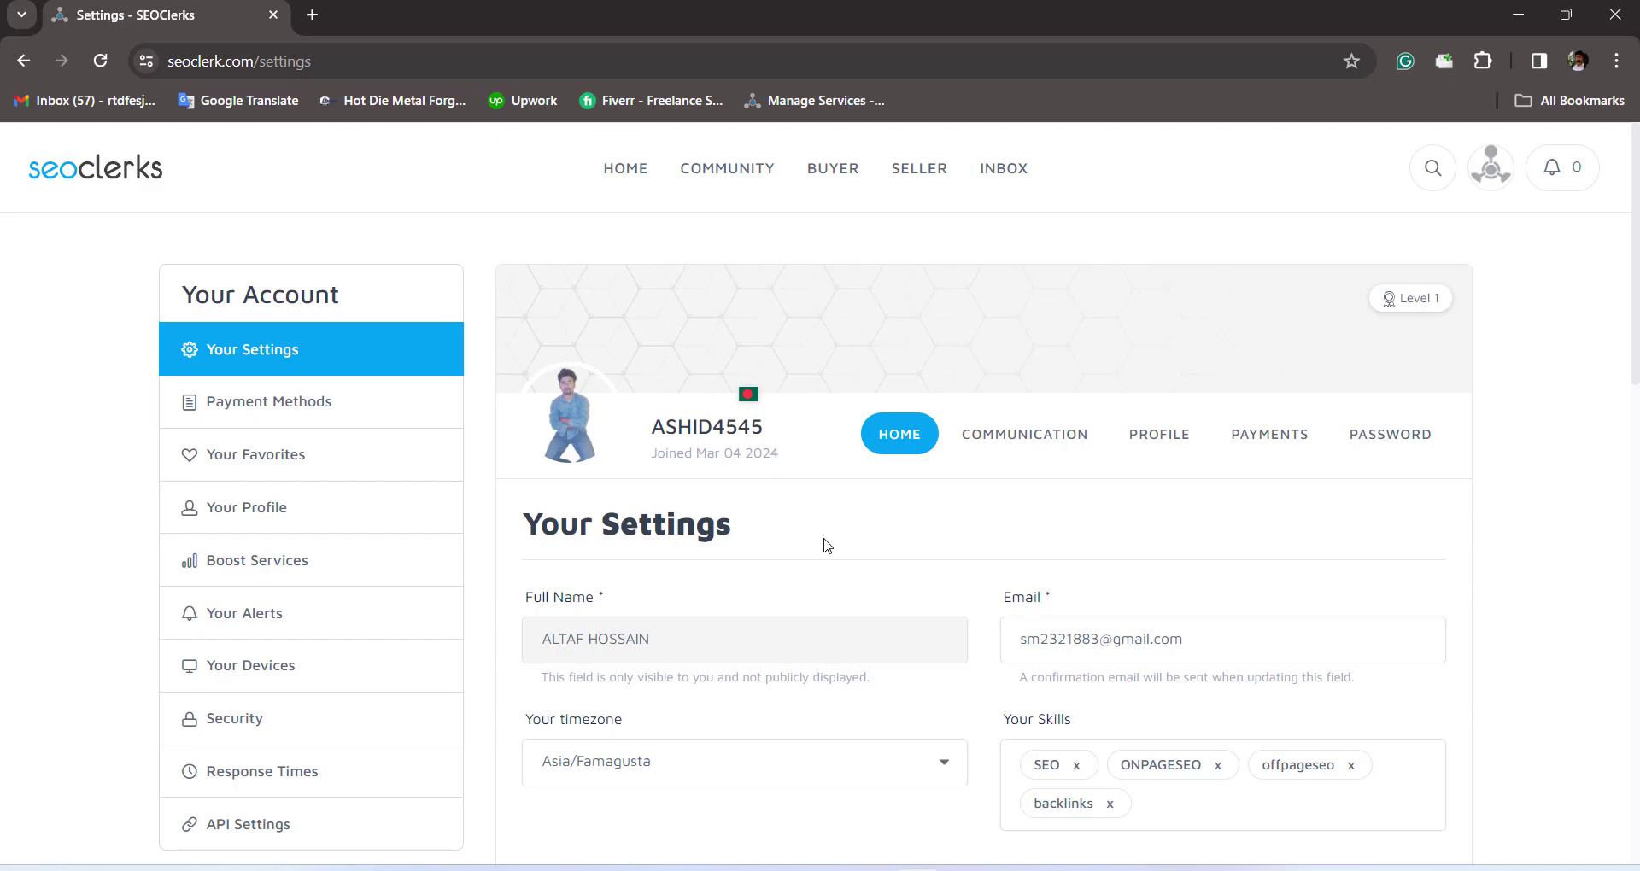
Open the background image editor for the profile banner and select the Add a heading PNG from Downloads.
mouse_move(696, 336)
left_click(521, 294)
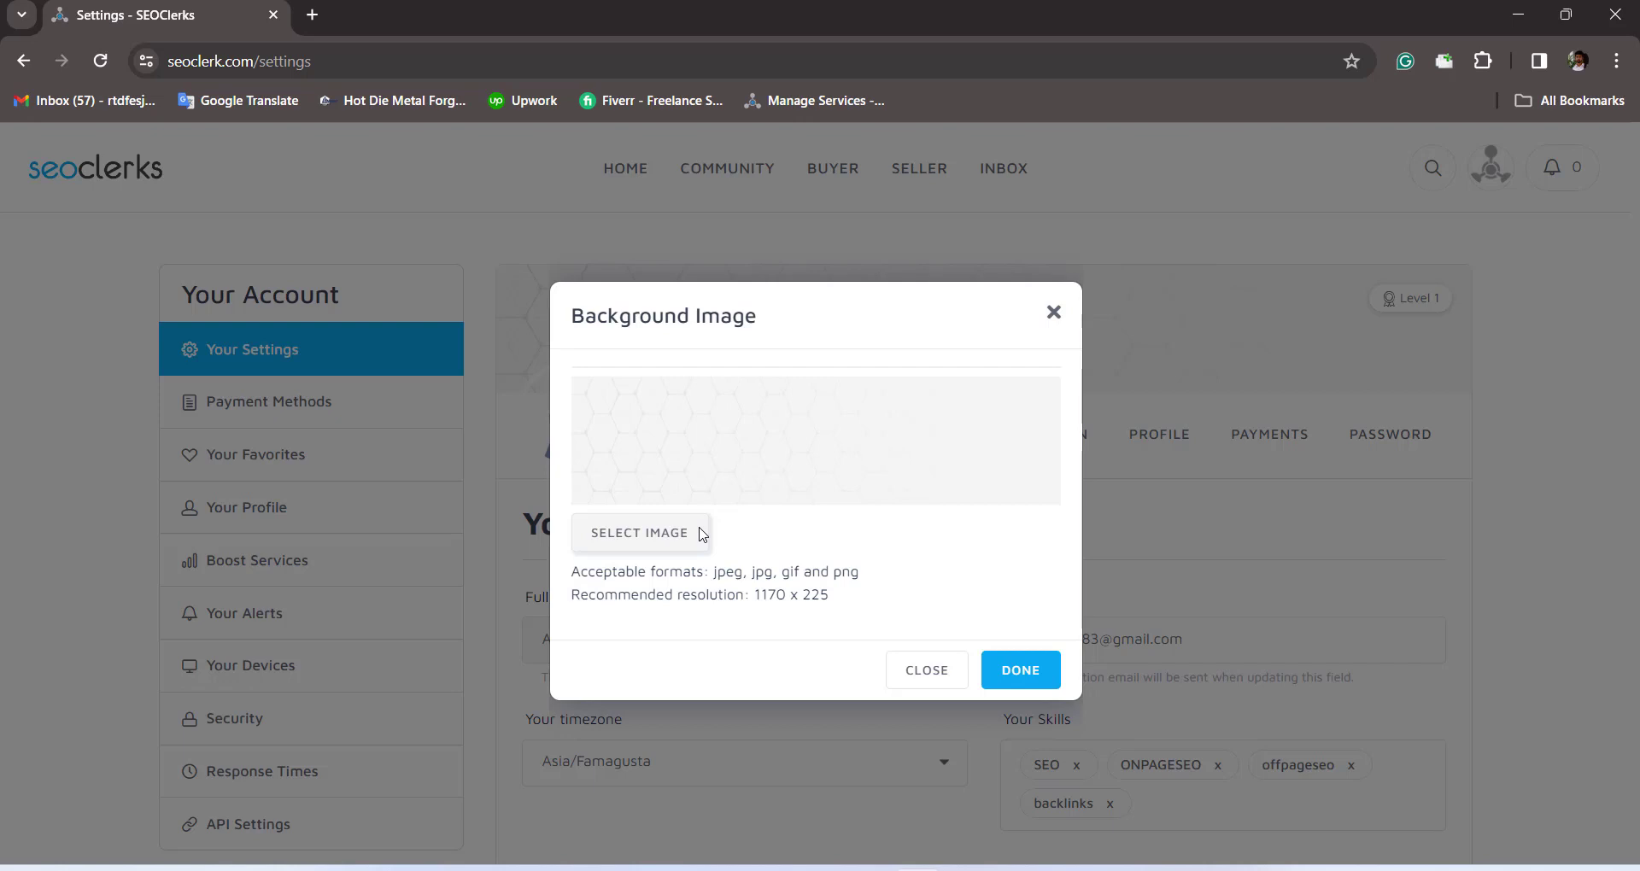
left_click(649, 536)
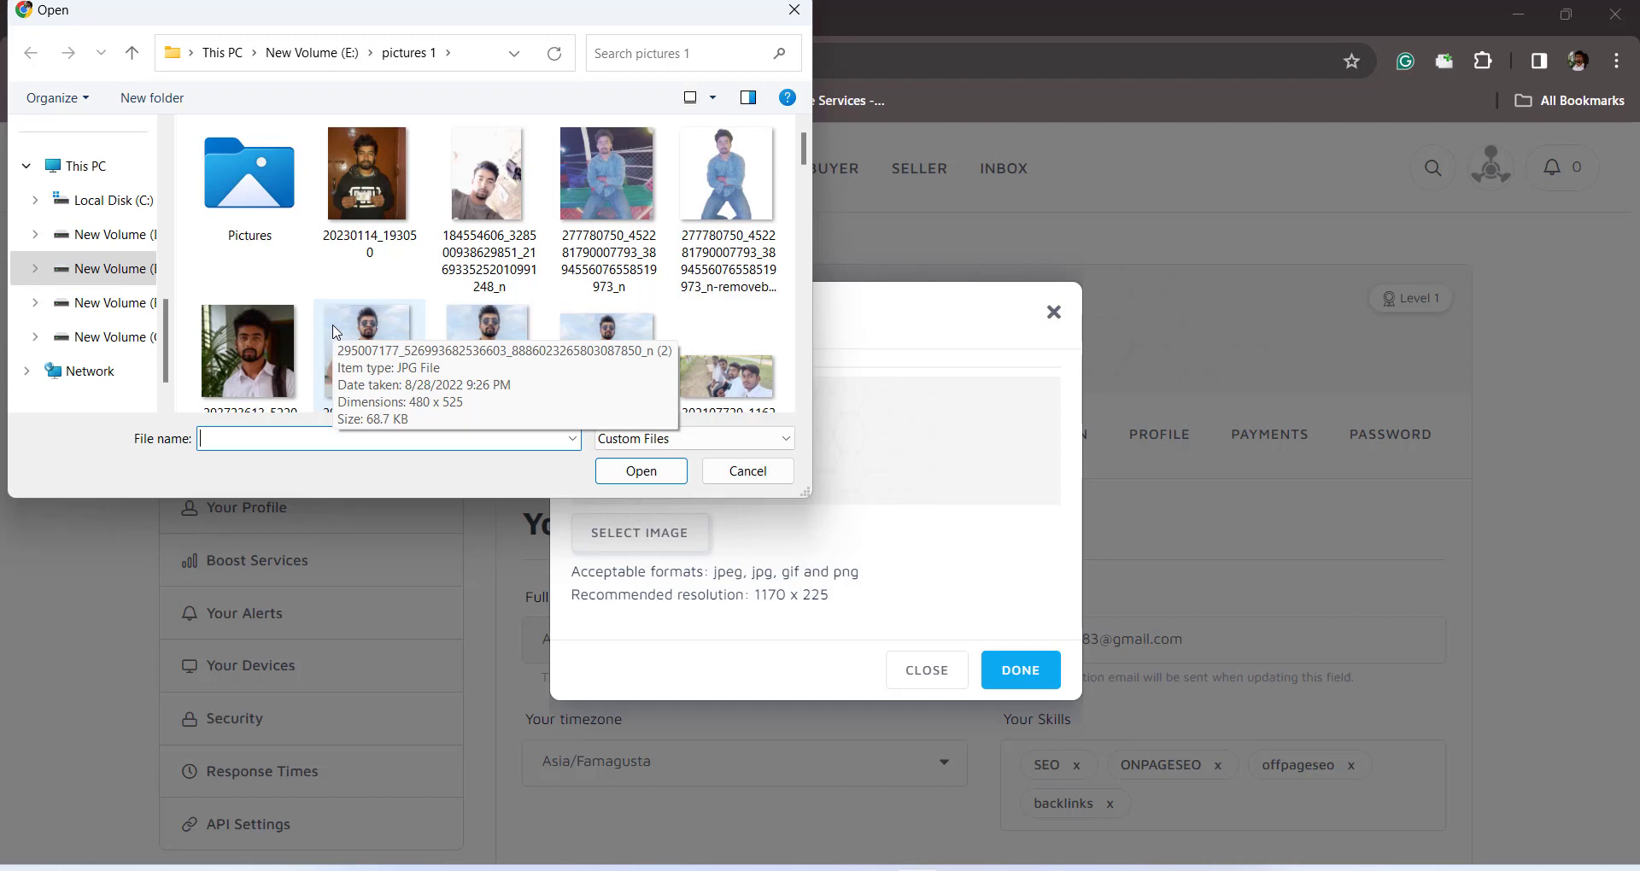
scroll(335, 333, "down", 15)
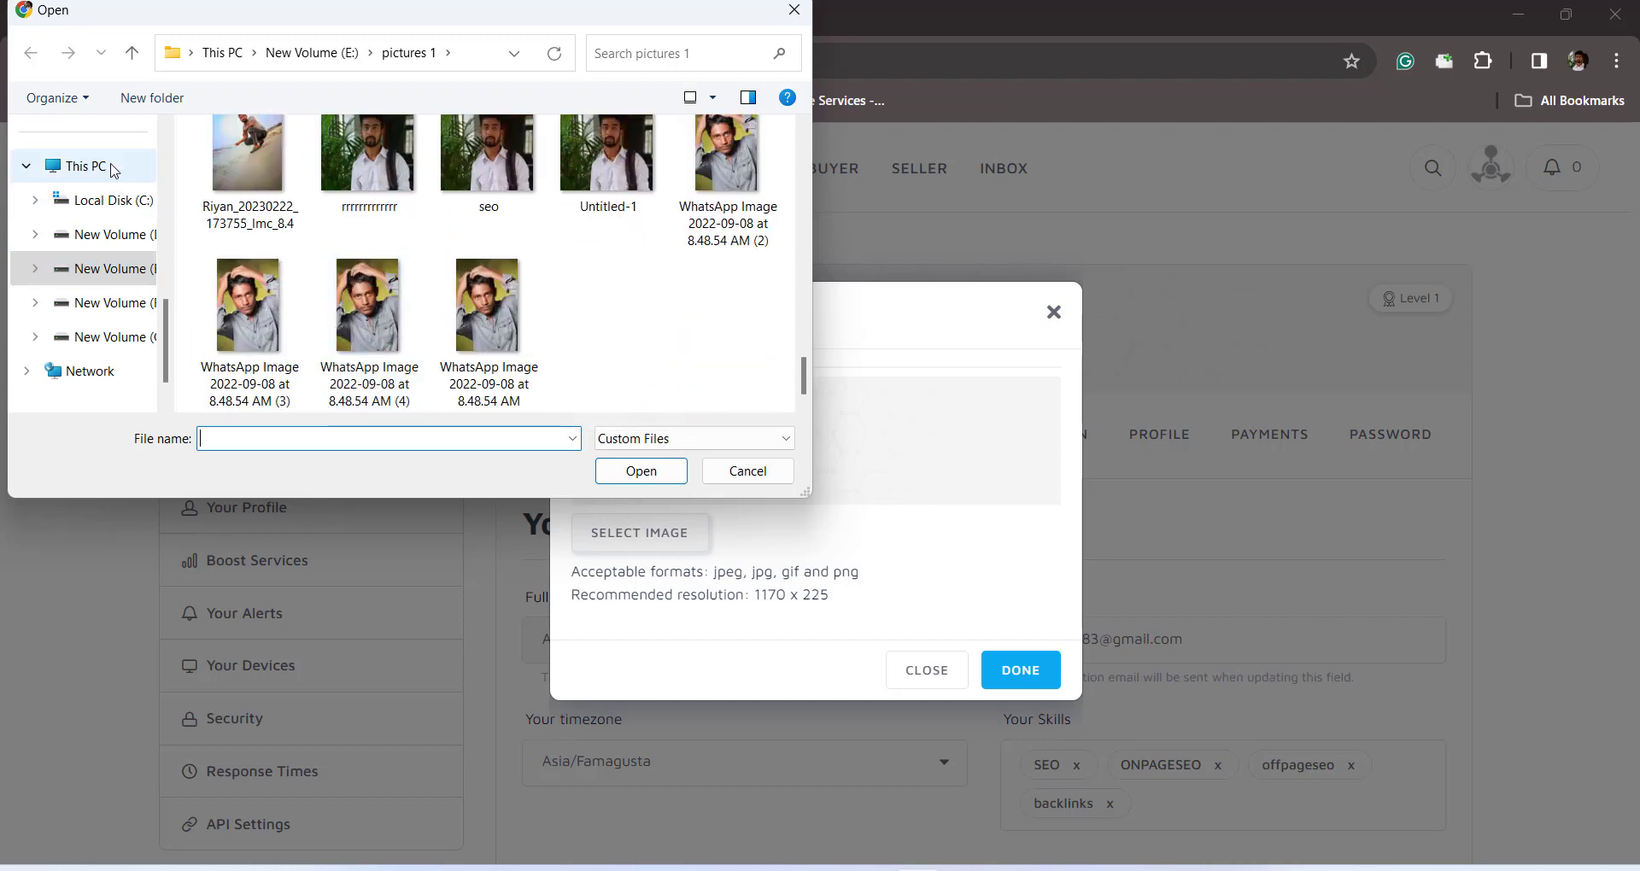
left_click(104, 168)
scroll(106, 172, "up", 5)
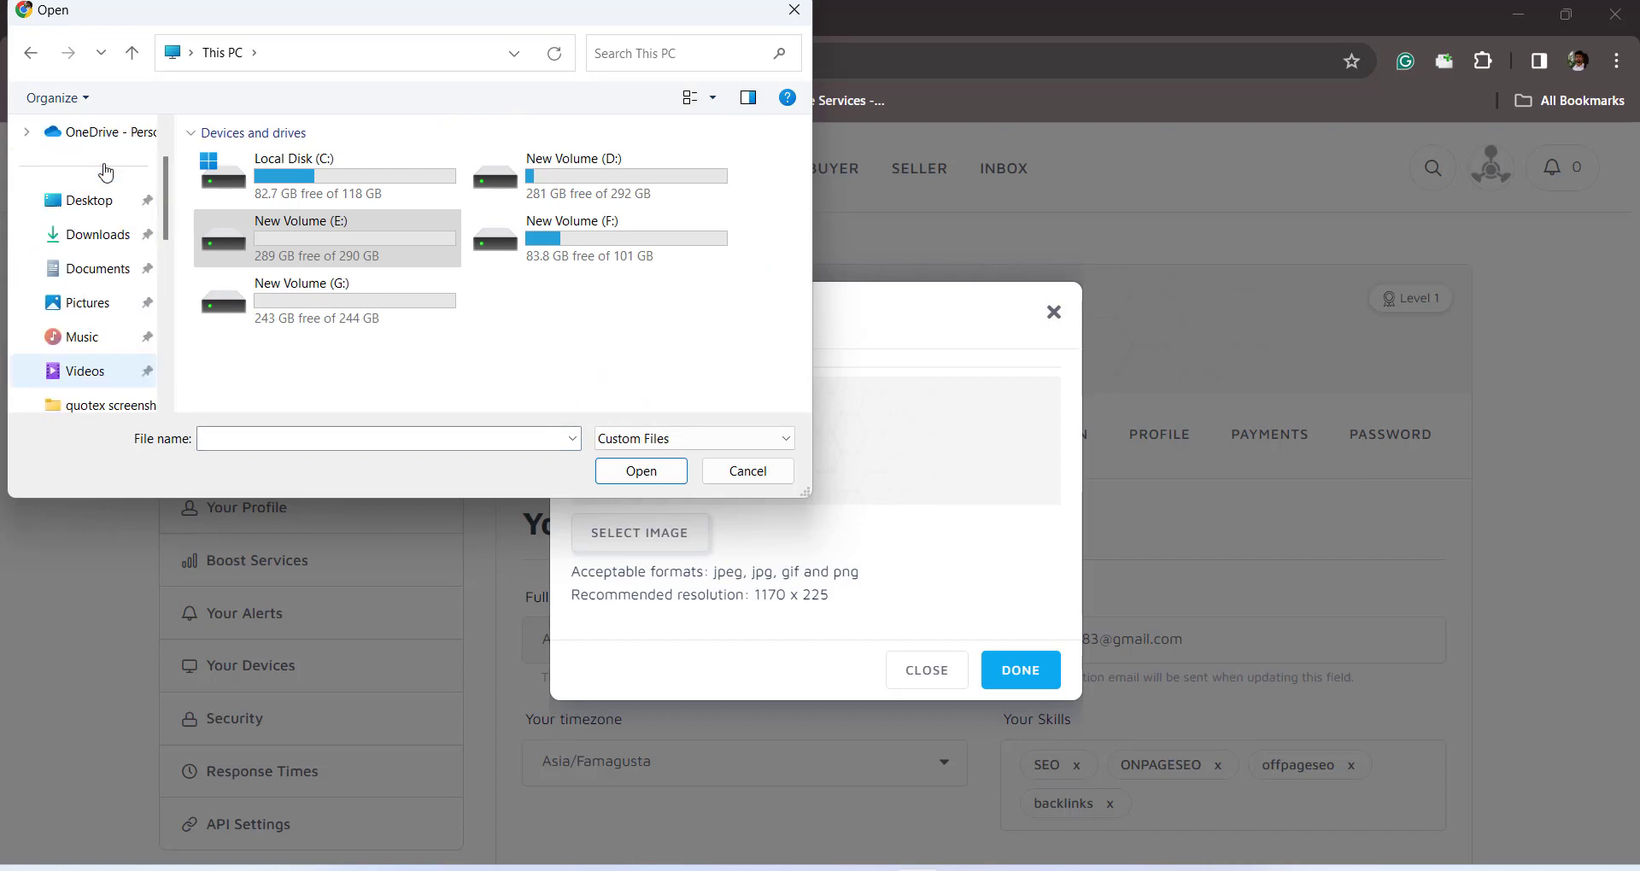
left_click(102, 239)
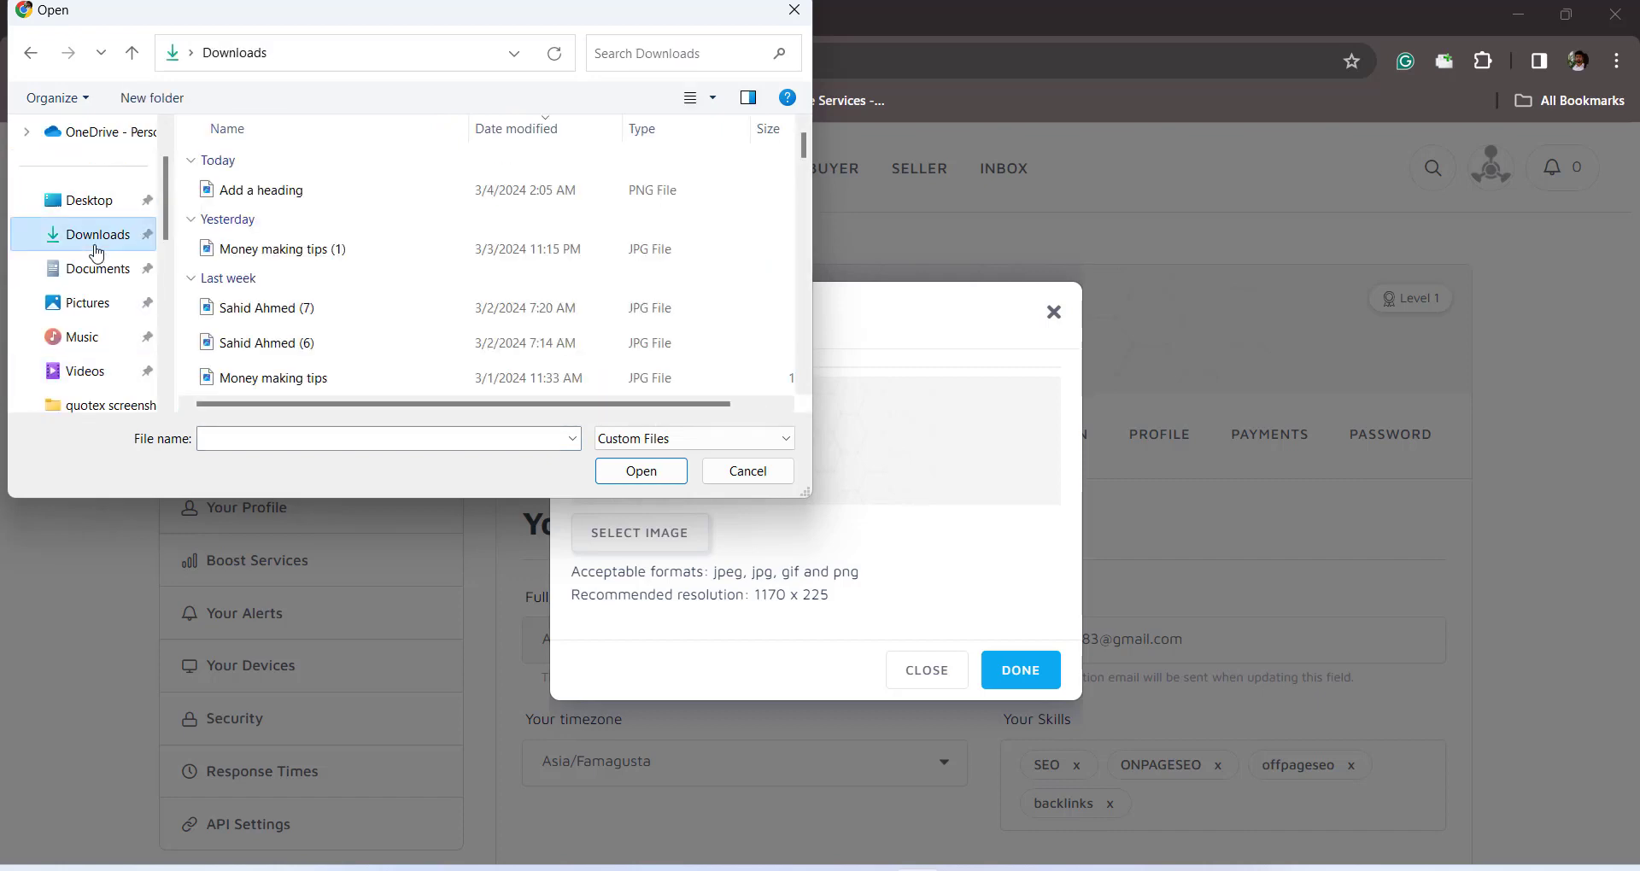
left_click(299, 204)
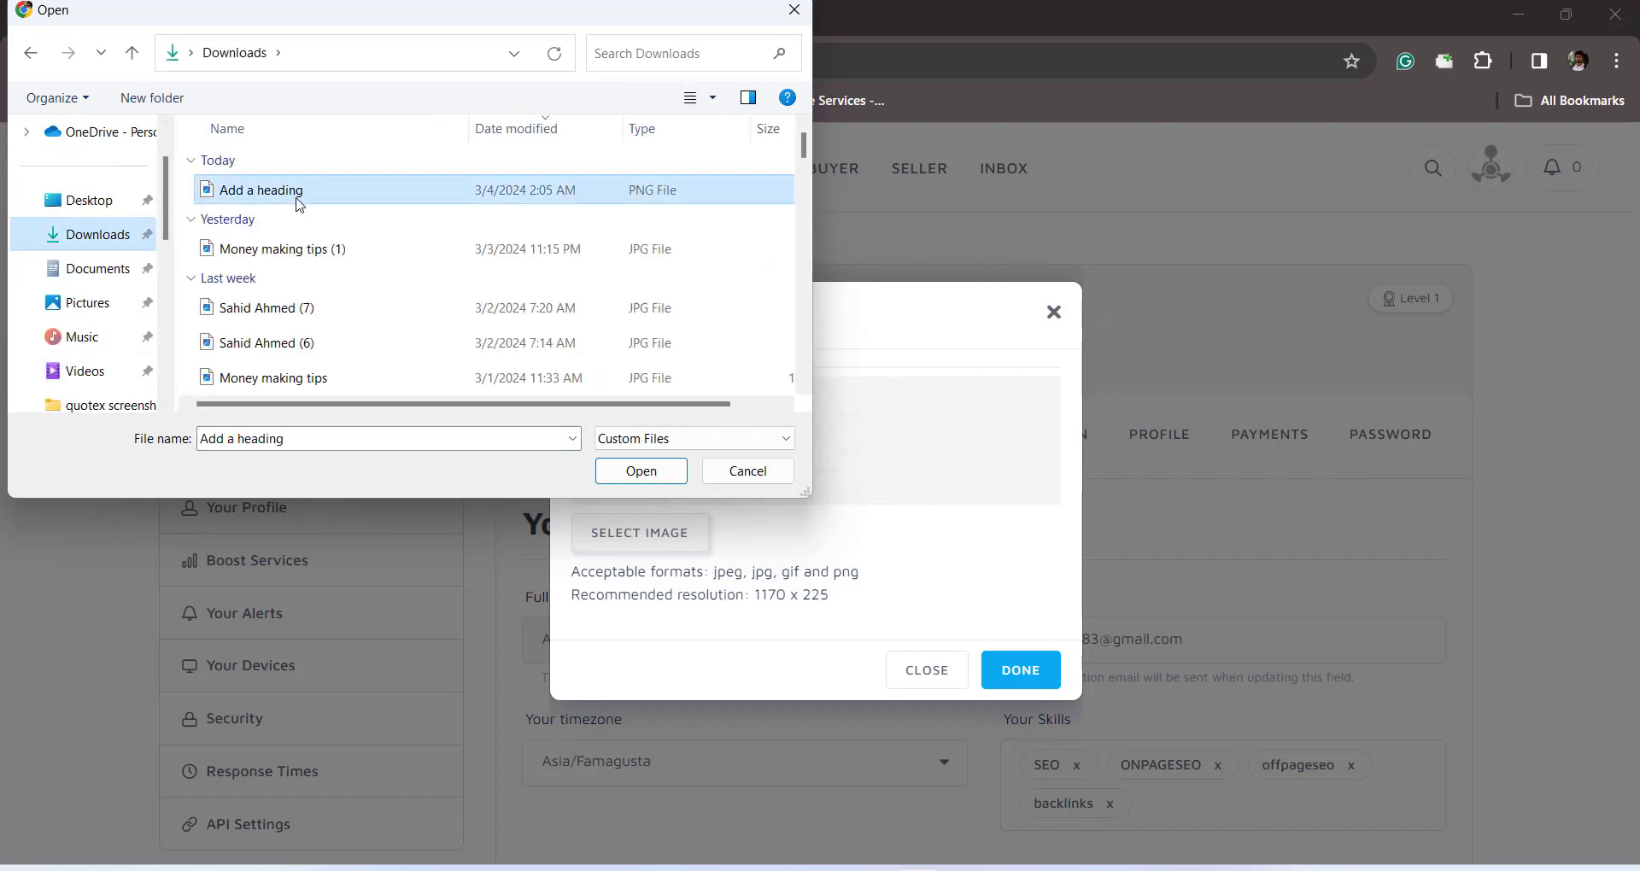
Open the Add a heading image in the photo viewer to preview it, and close the viewer.
key("shift+F10")
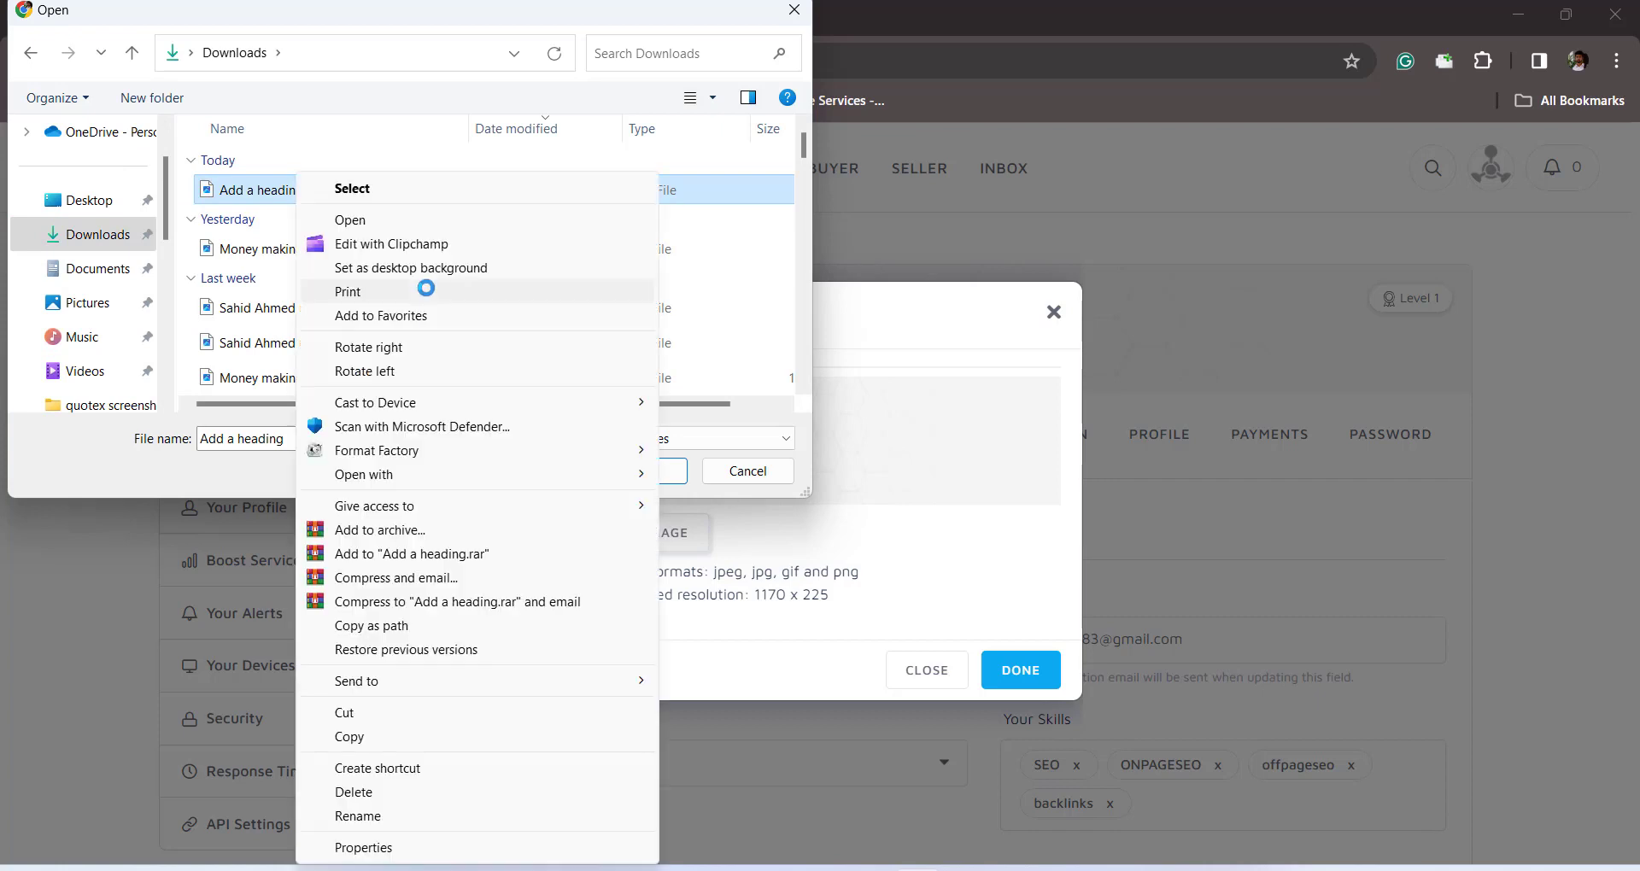
left_click(431, 225)
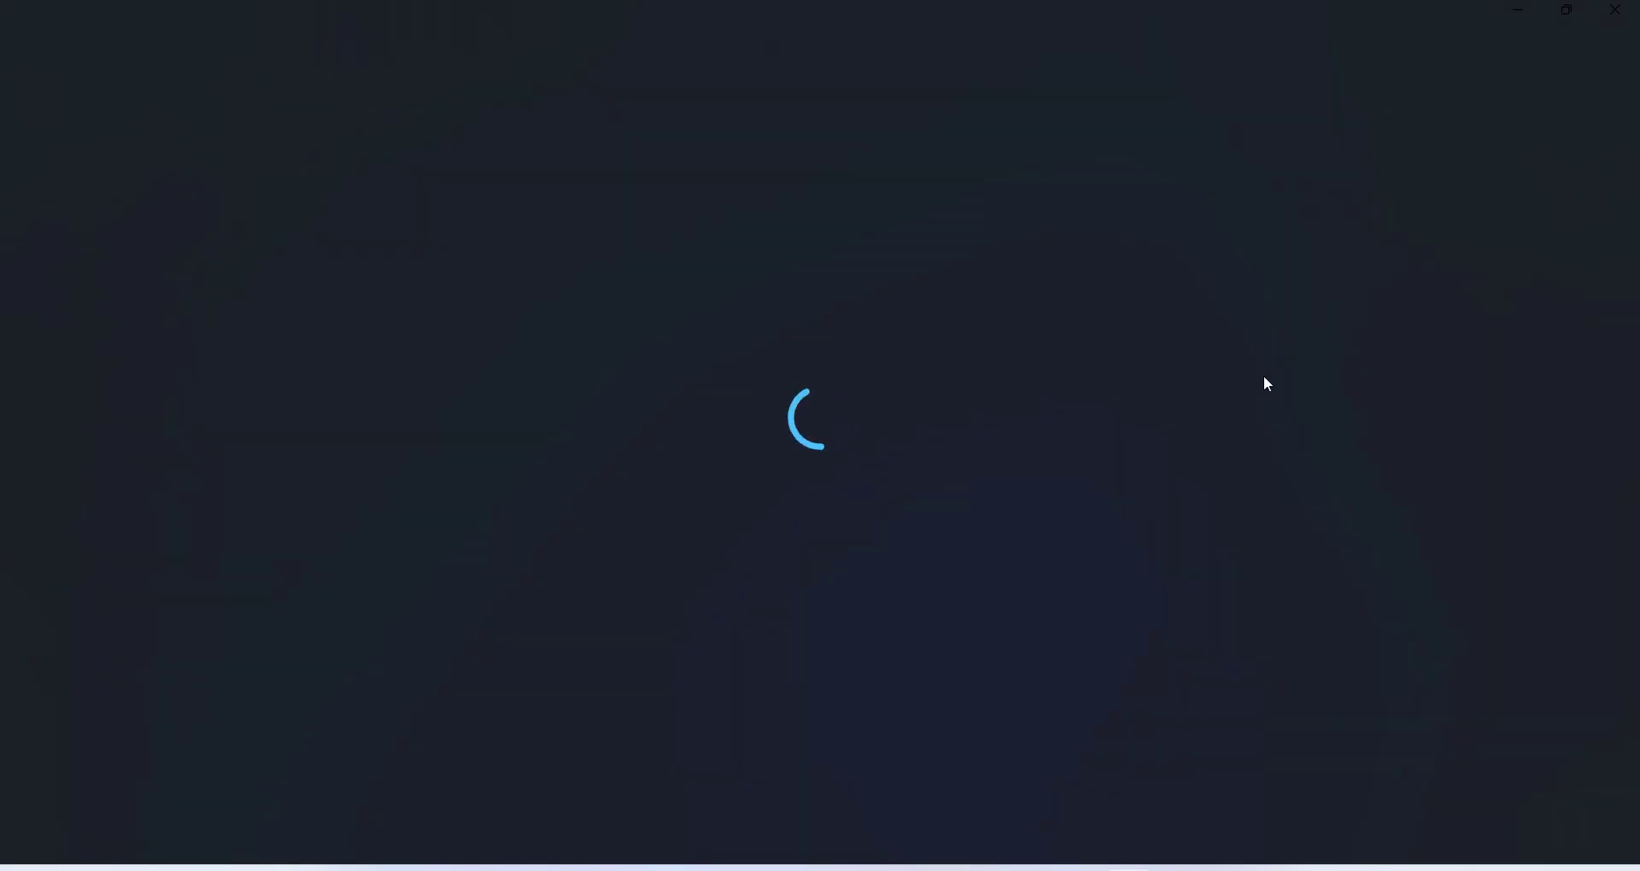
left_click(1614, 10)
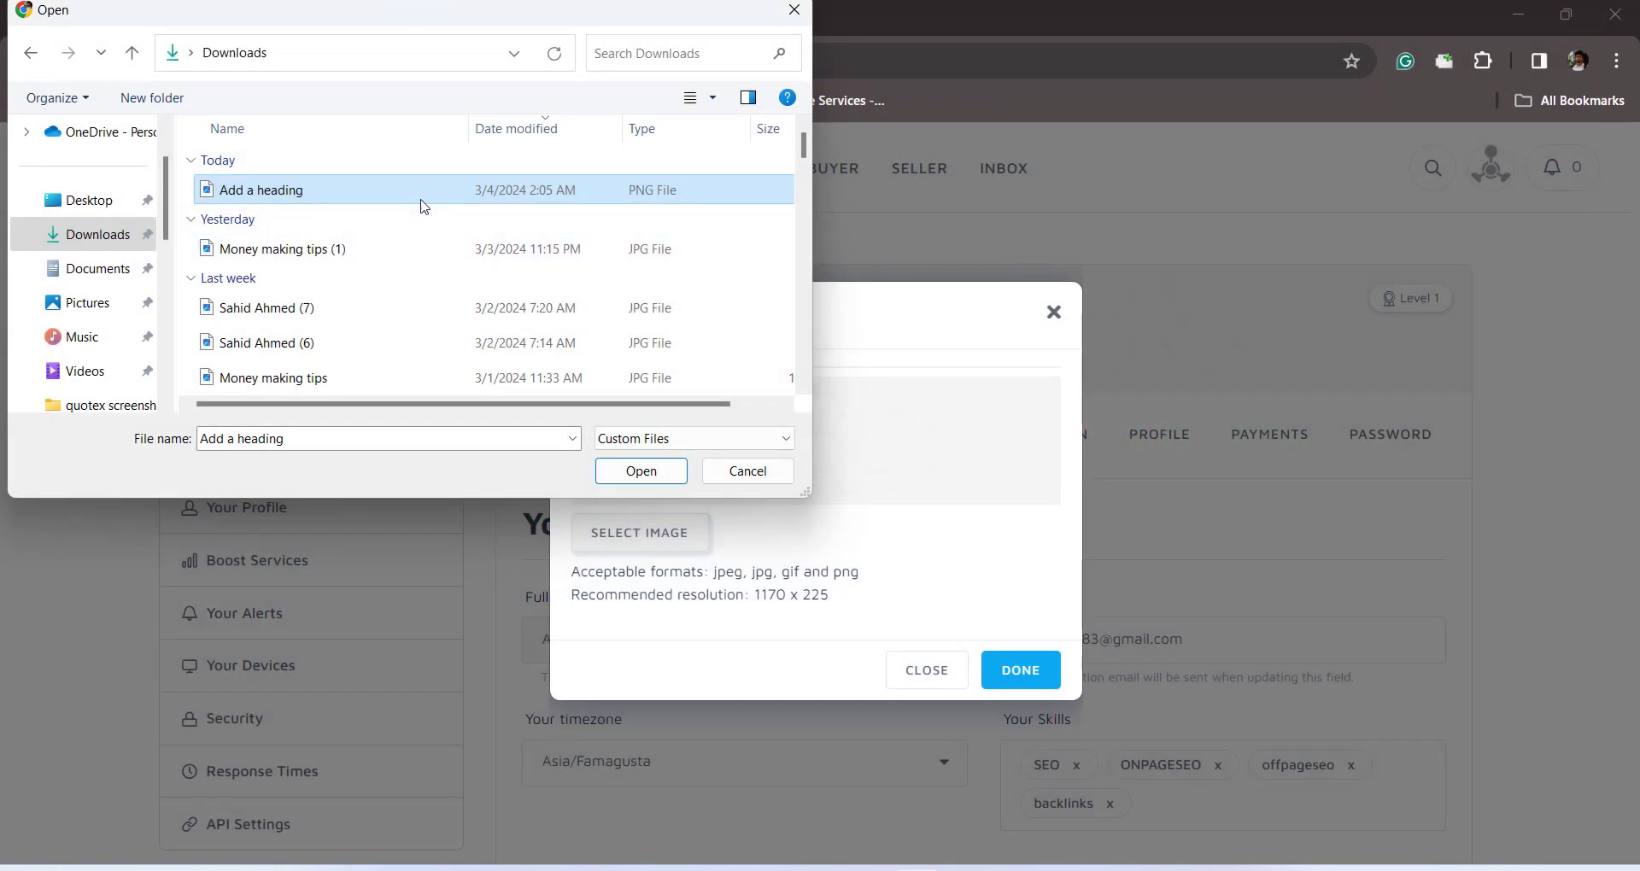
Upload the selected Add a heading image as the profile background and finish the background image dialog.
left_click(669, 479)
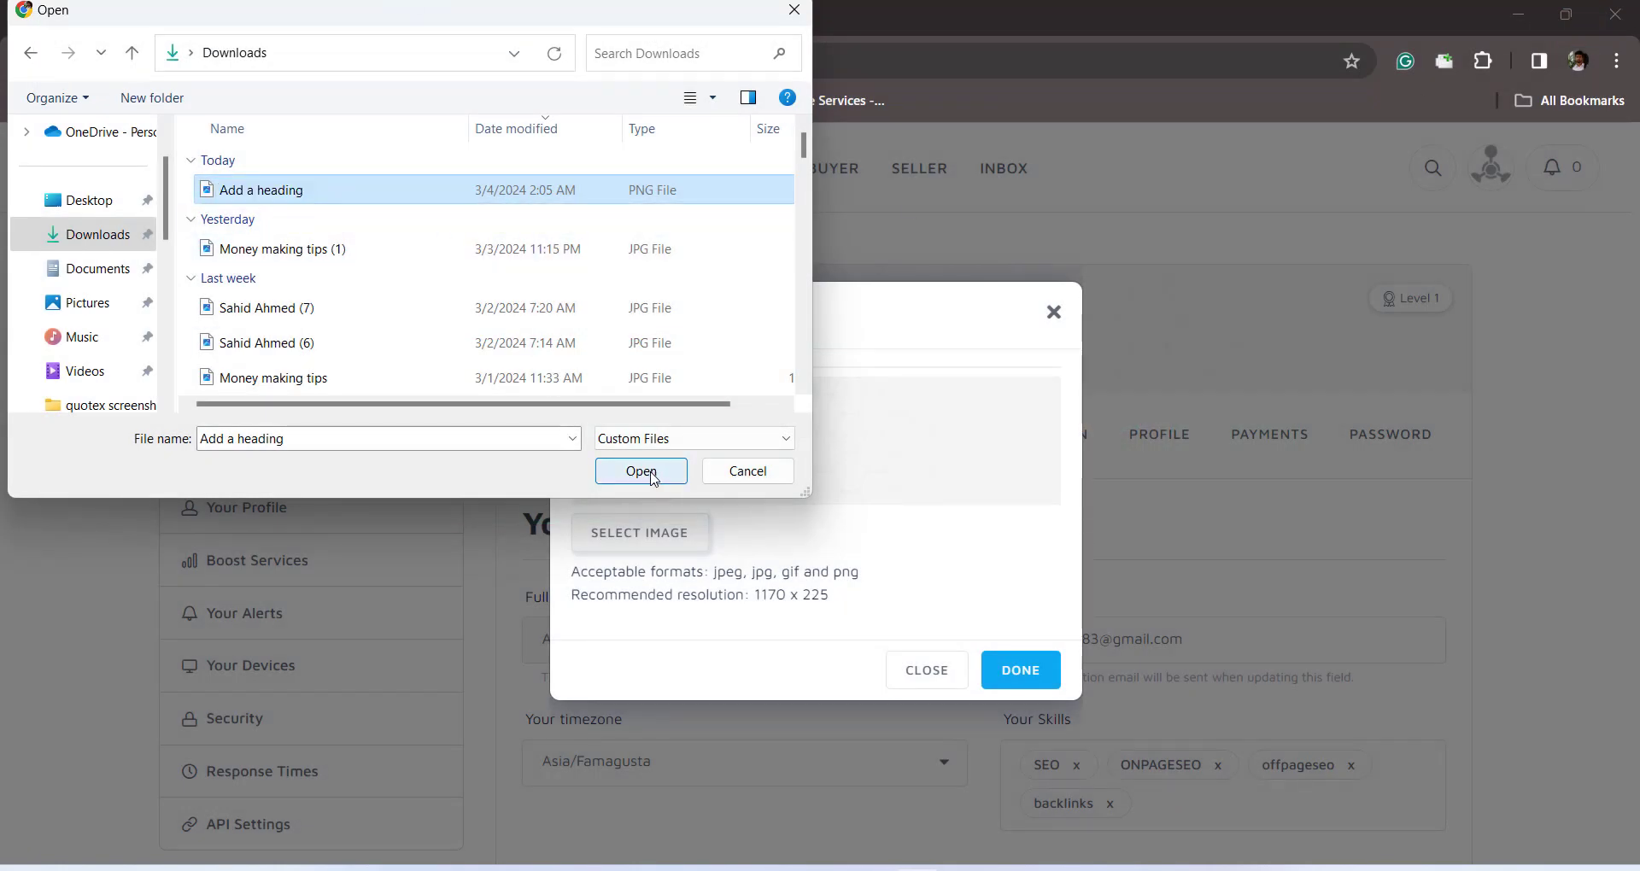
left_click(651, 474)
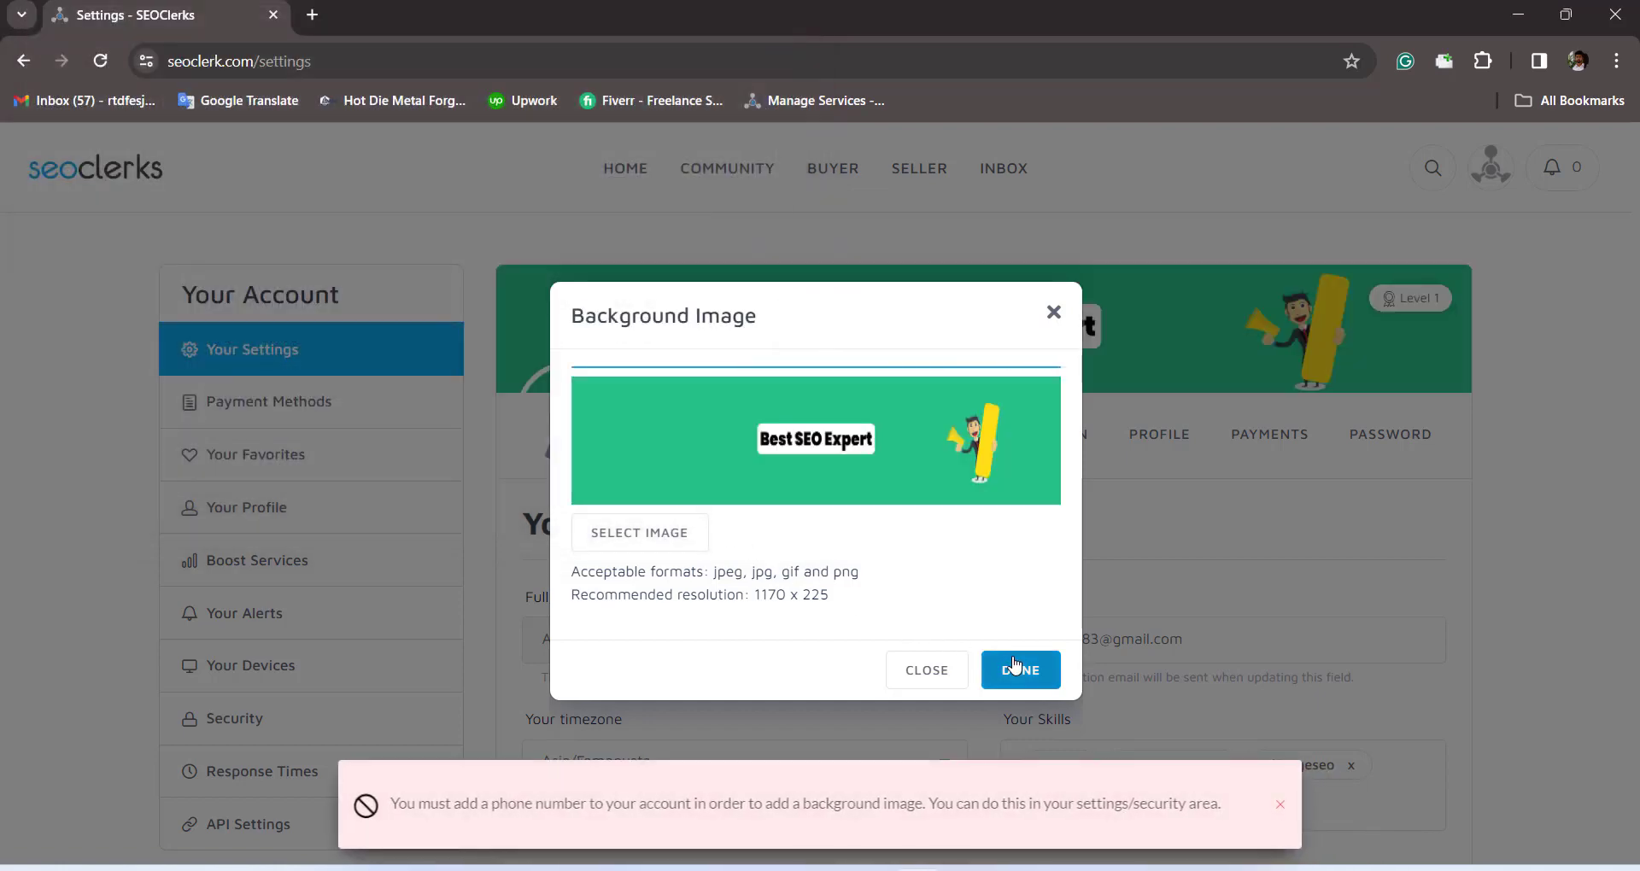
left_click(1014, 665)
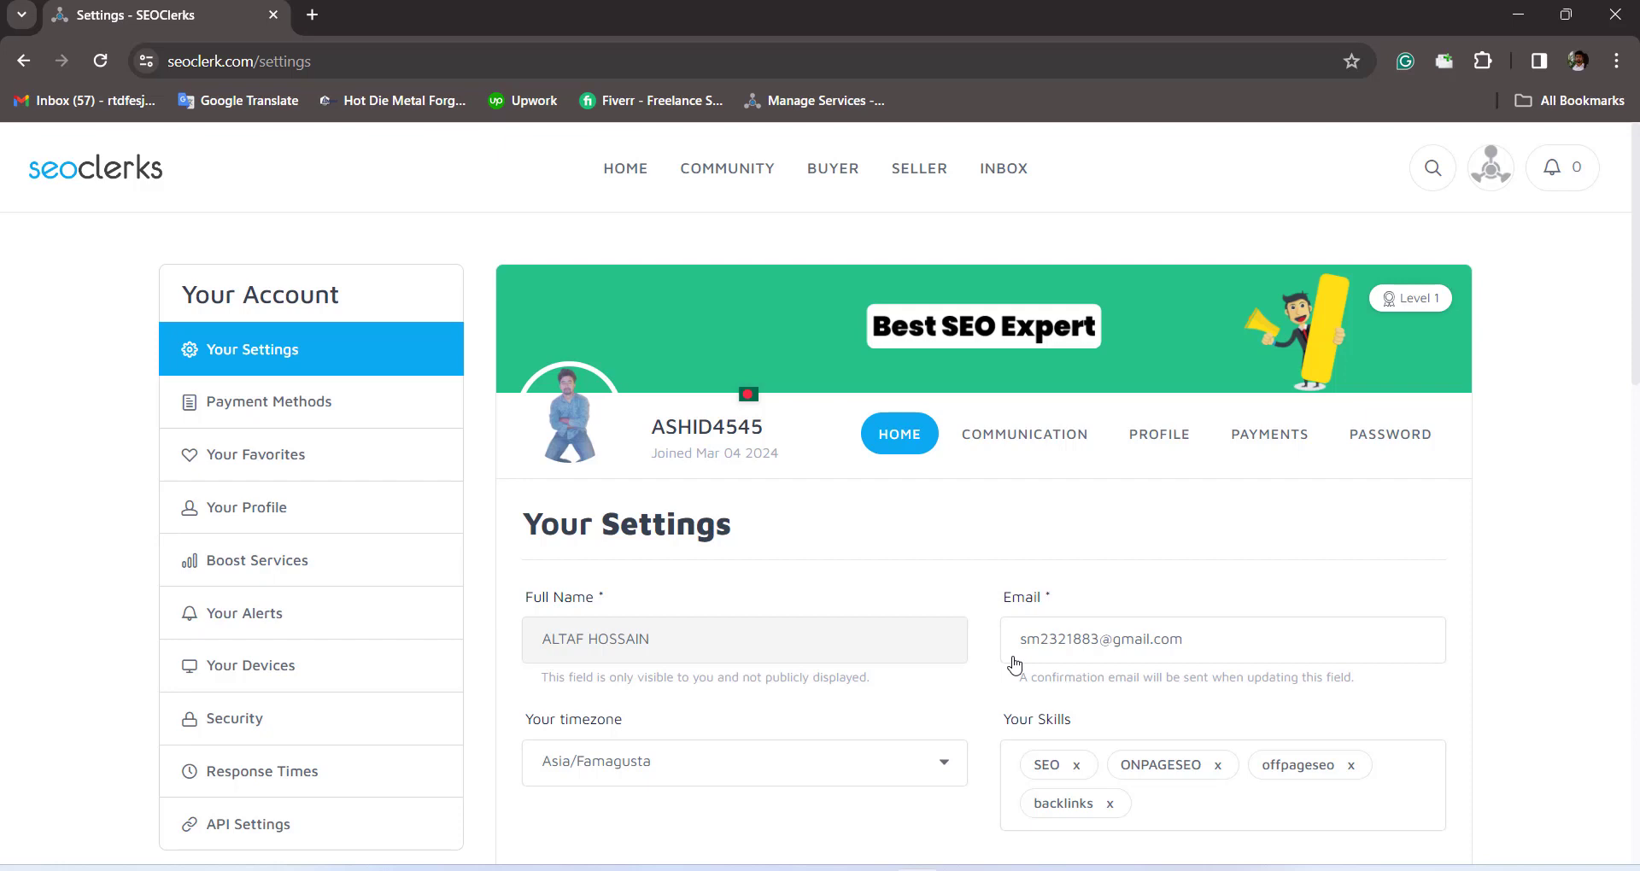
Set the account timezone to Asia/Dhaka.
scroll(854, 613, "down", 1)
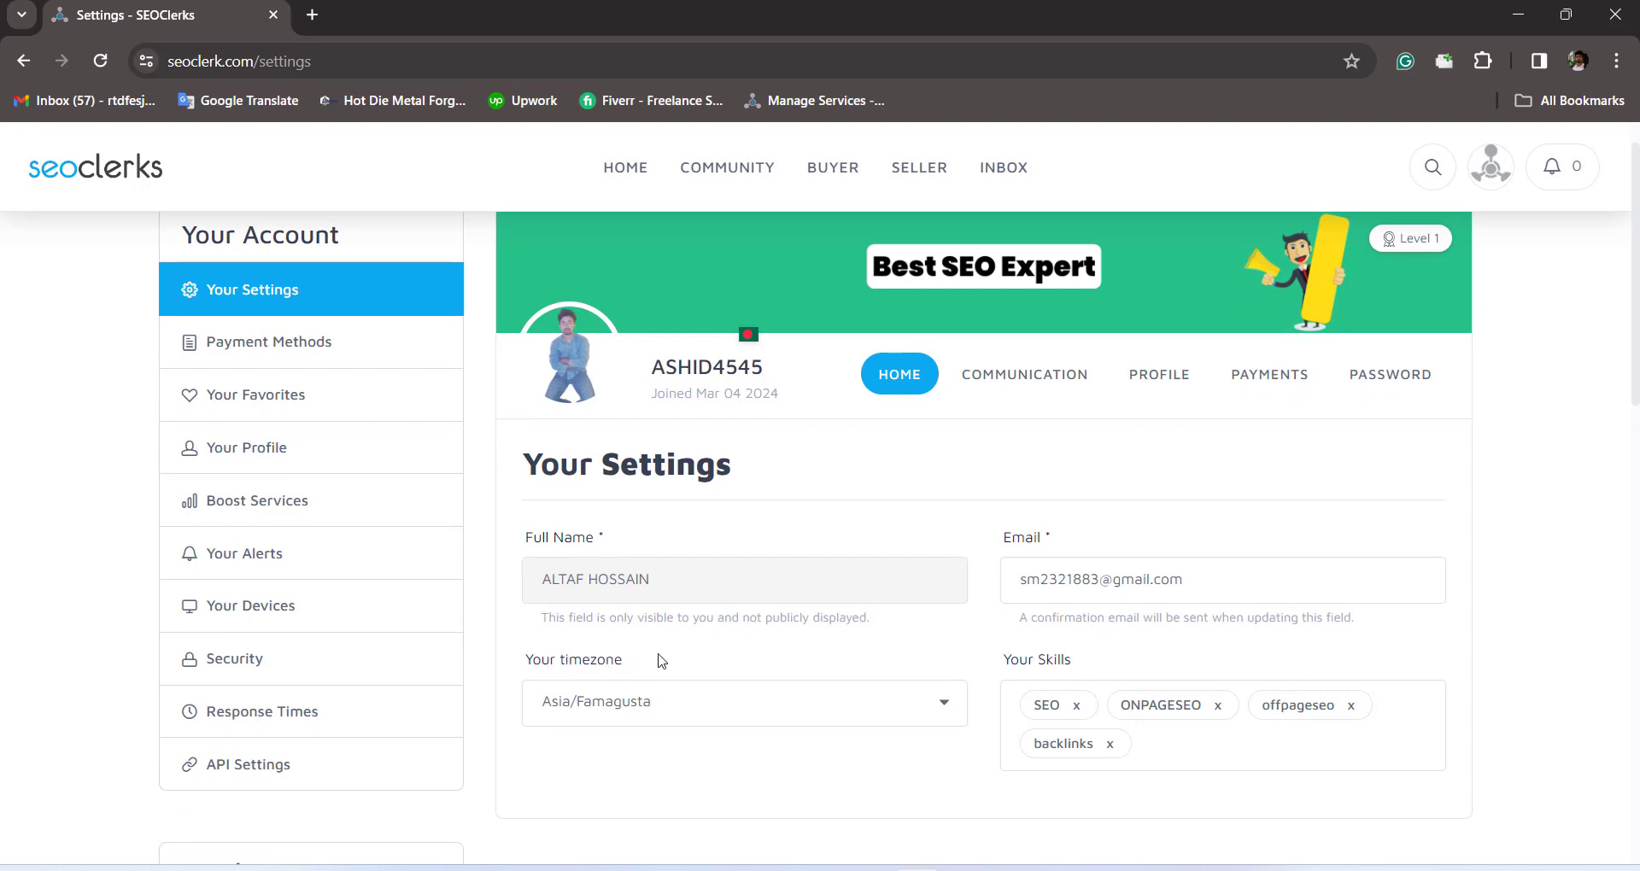
left_click(862, 710)
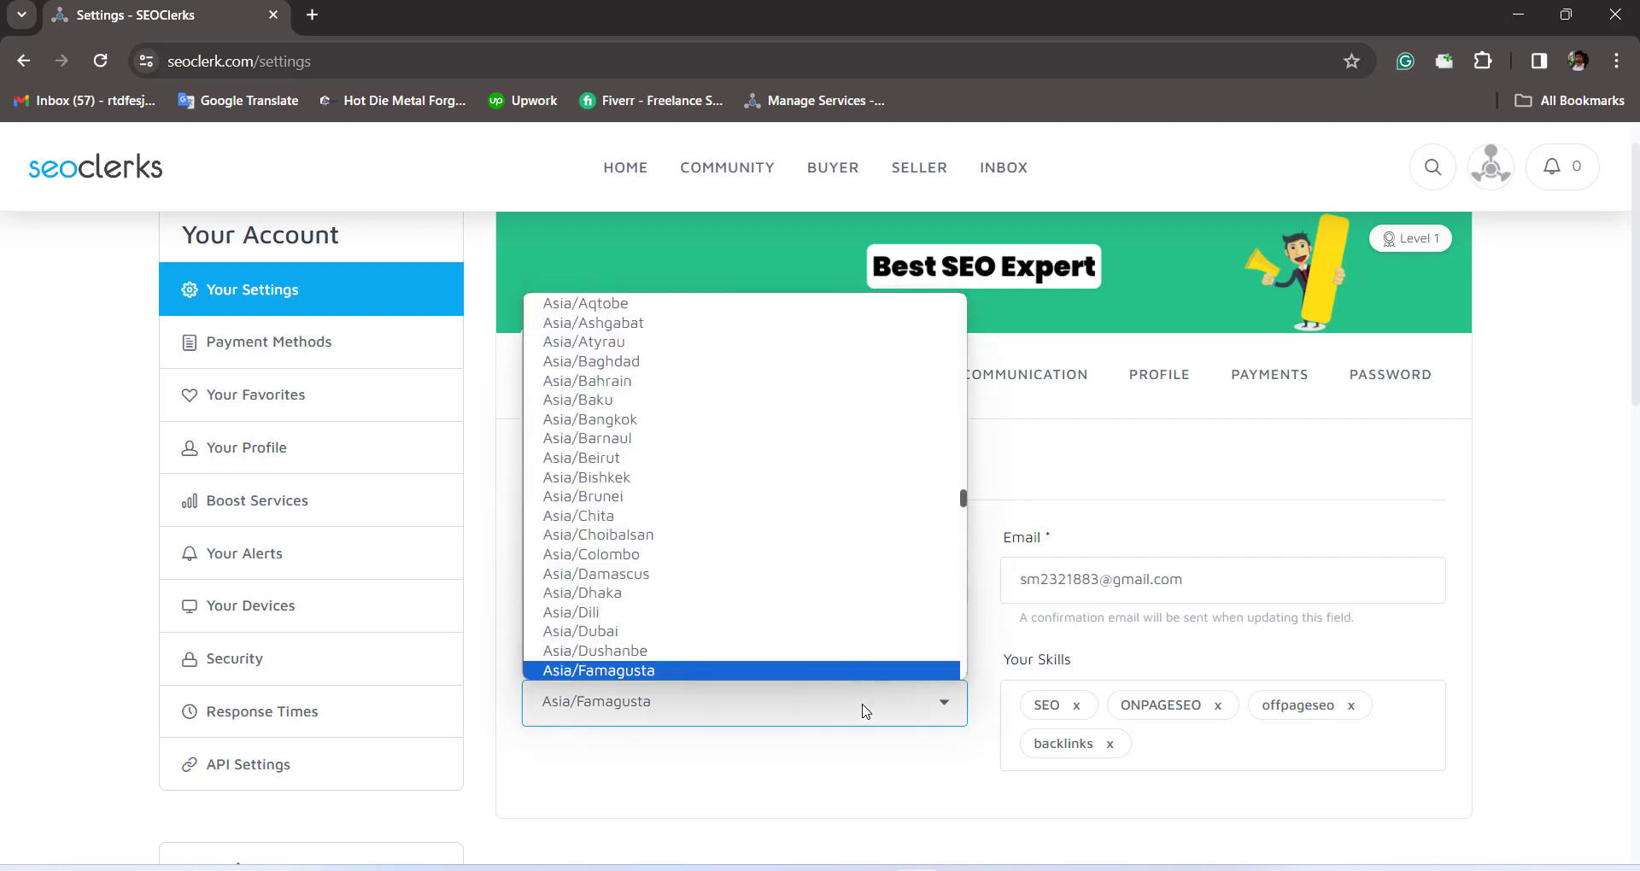
left_click(756, 595)
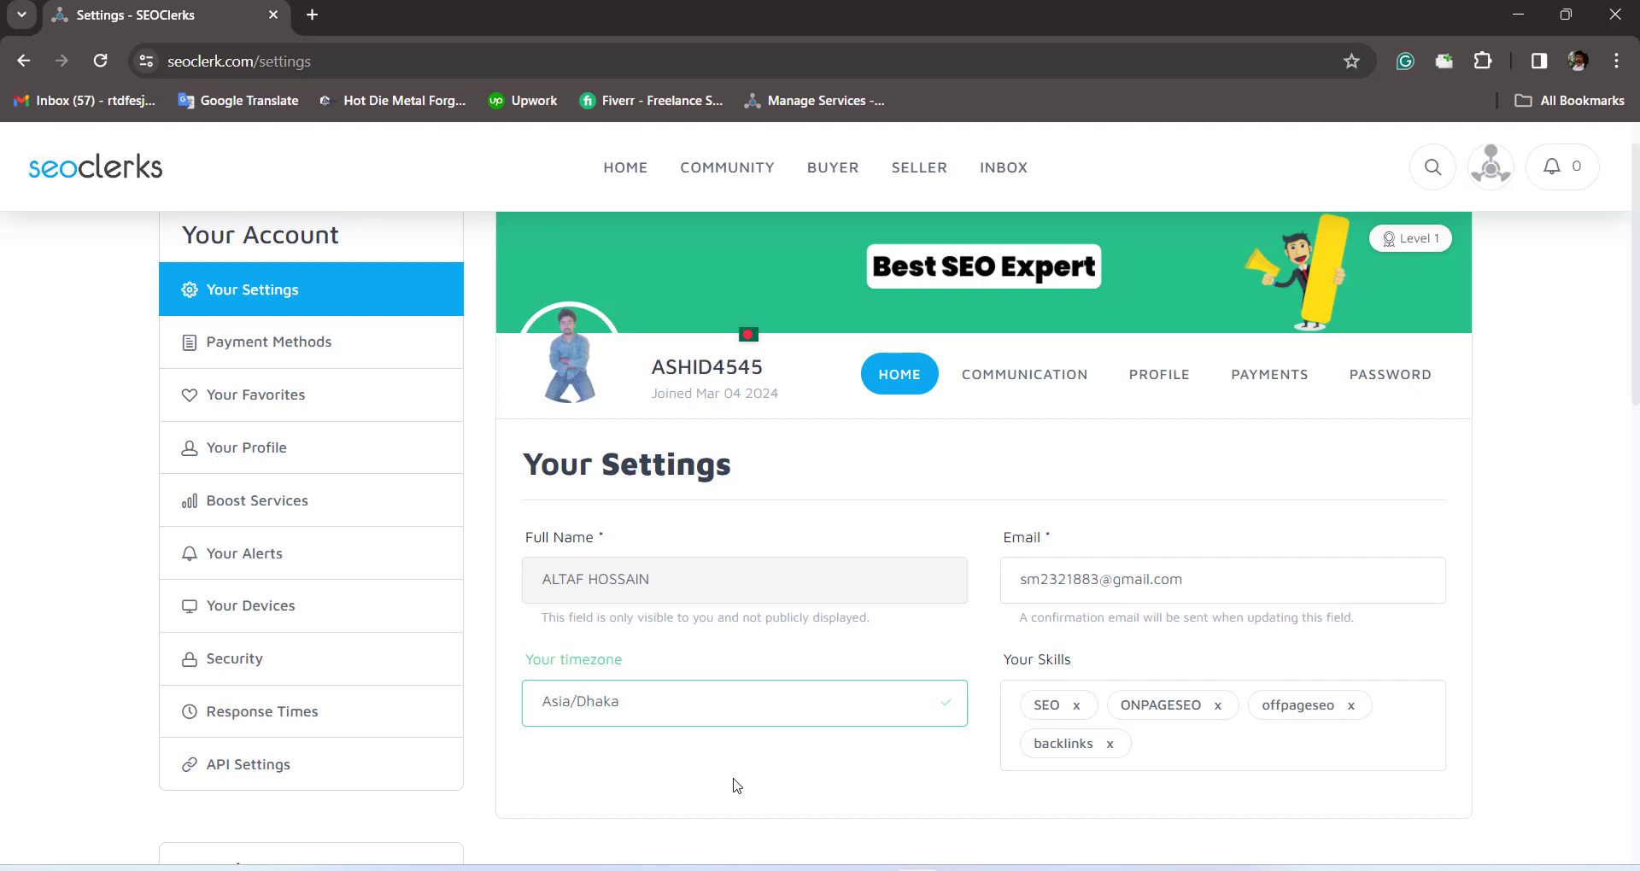
scroll(737, 786, "down", 1)
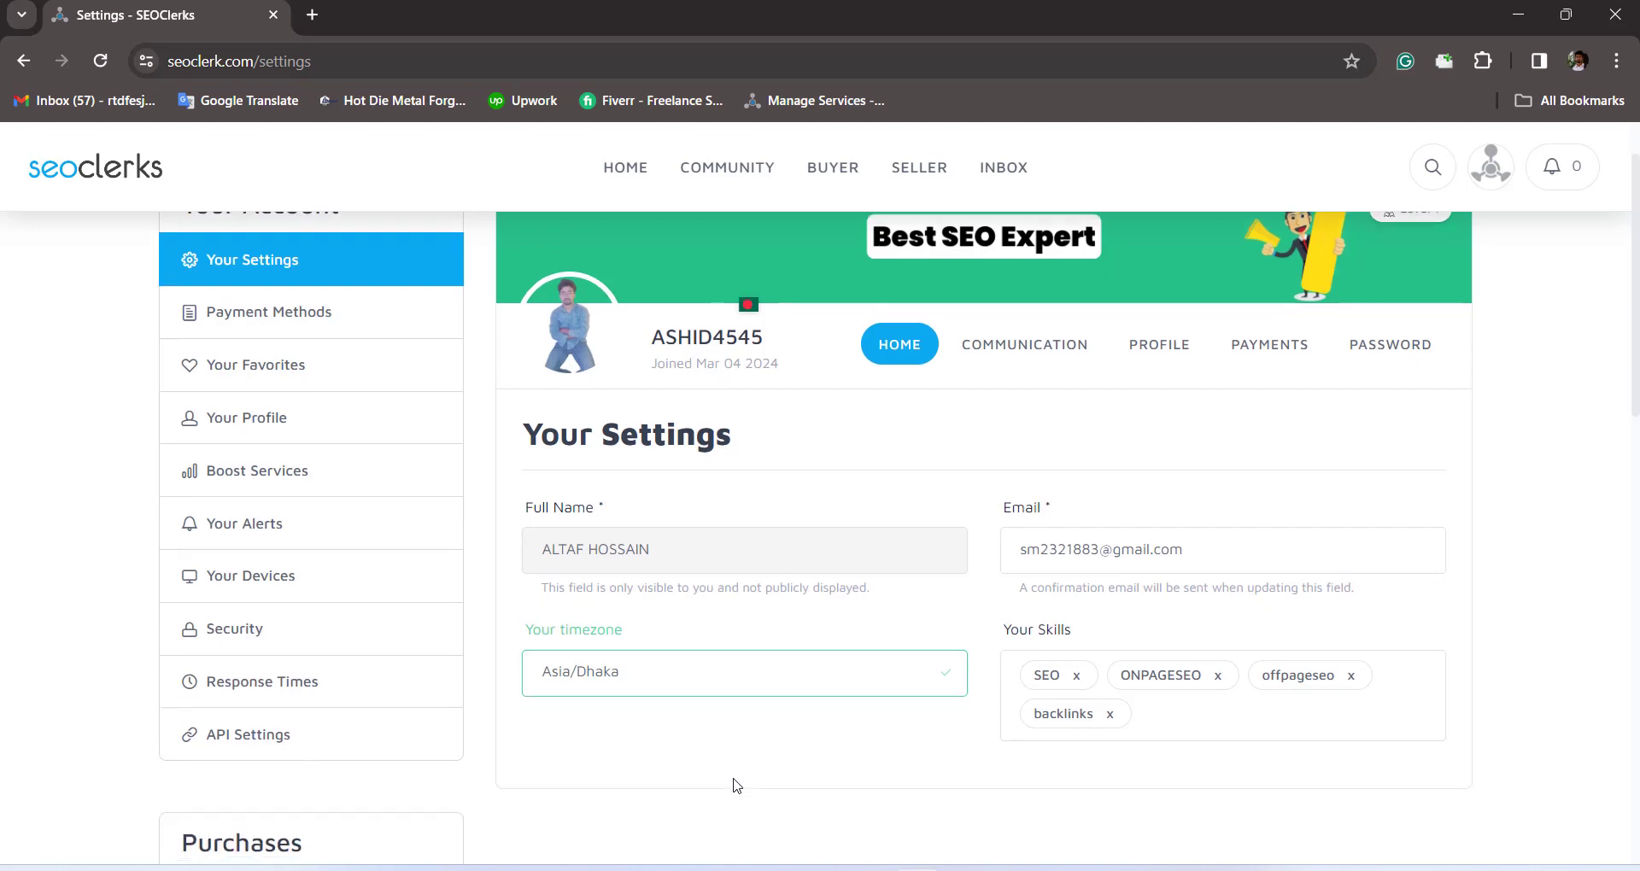
left_click(1192, 714)
scroll(991, 410, "up", 1)
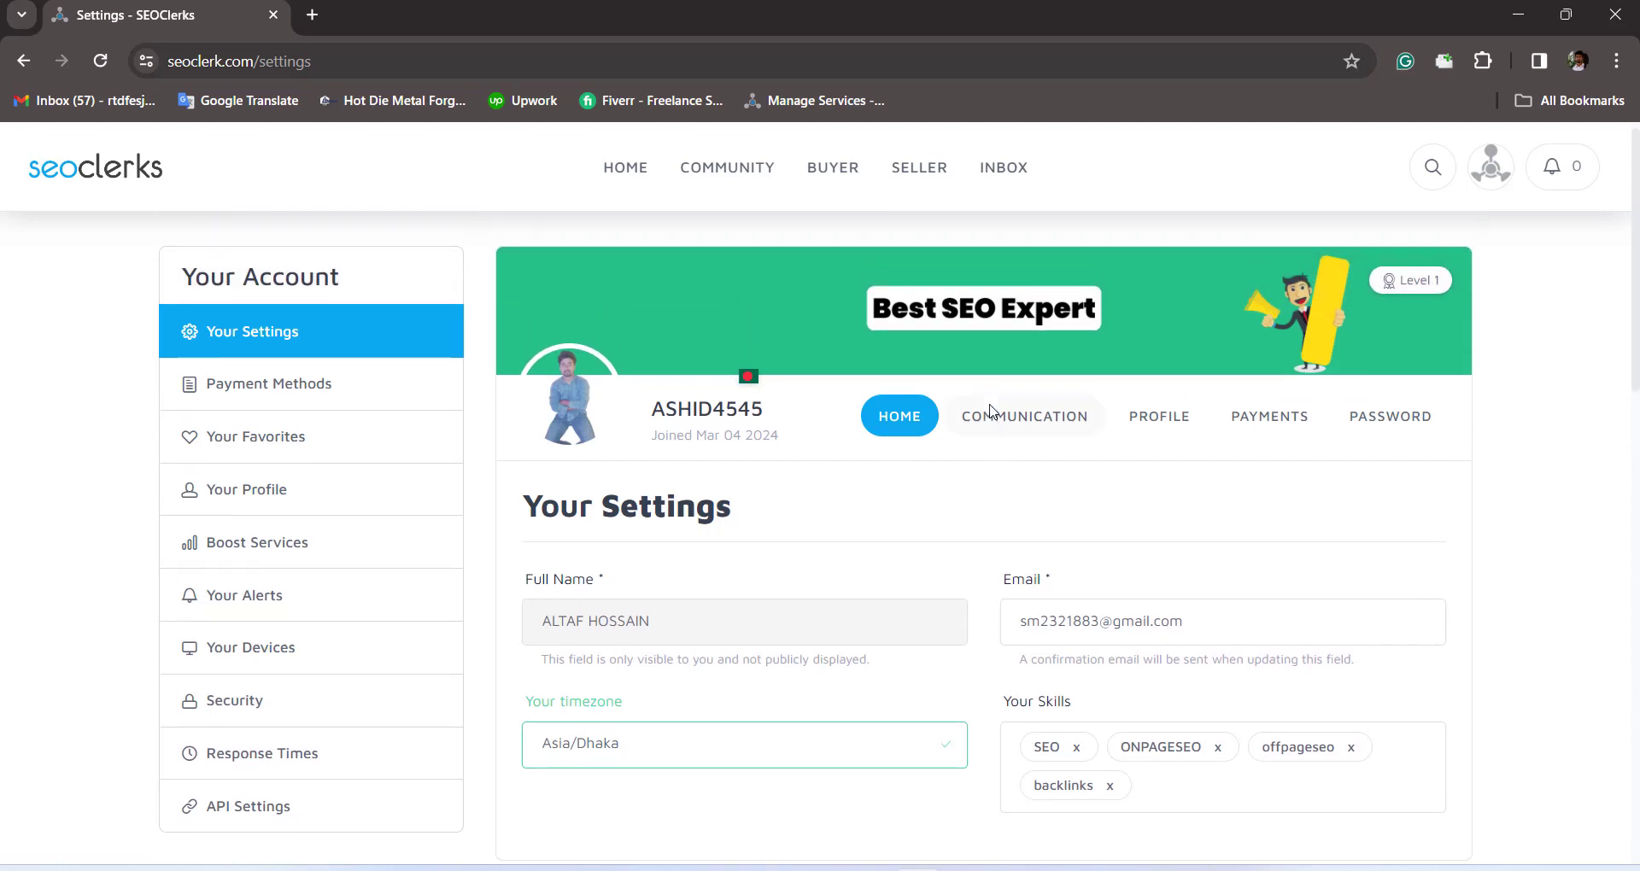
Review the communication settings, from the email and office hours options to the support contact fields under Seller Options.
left_click(1044, 429)
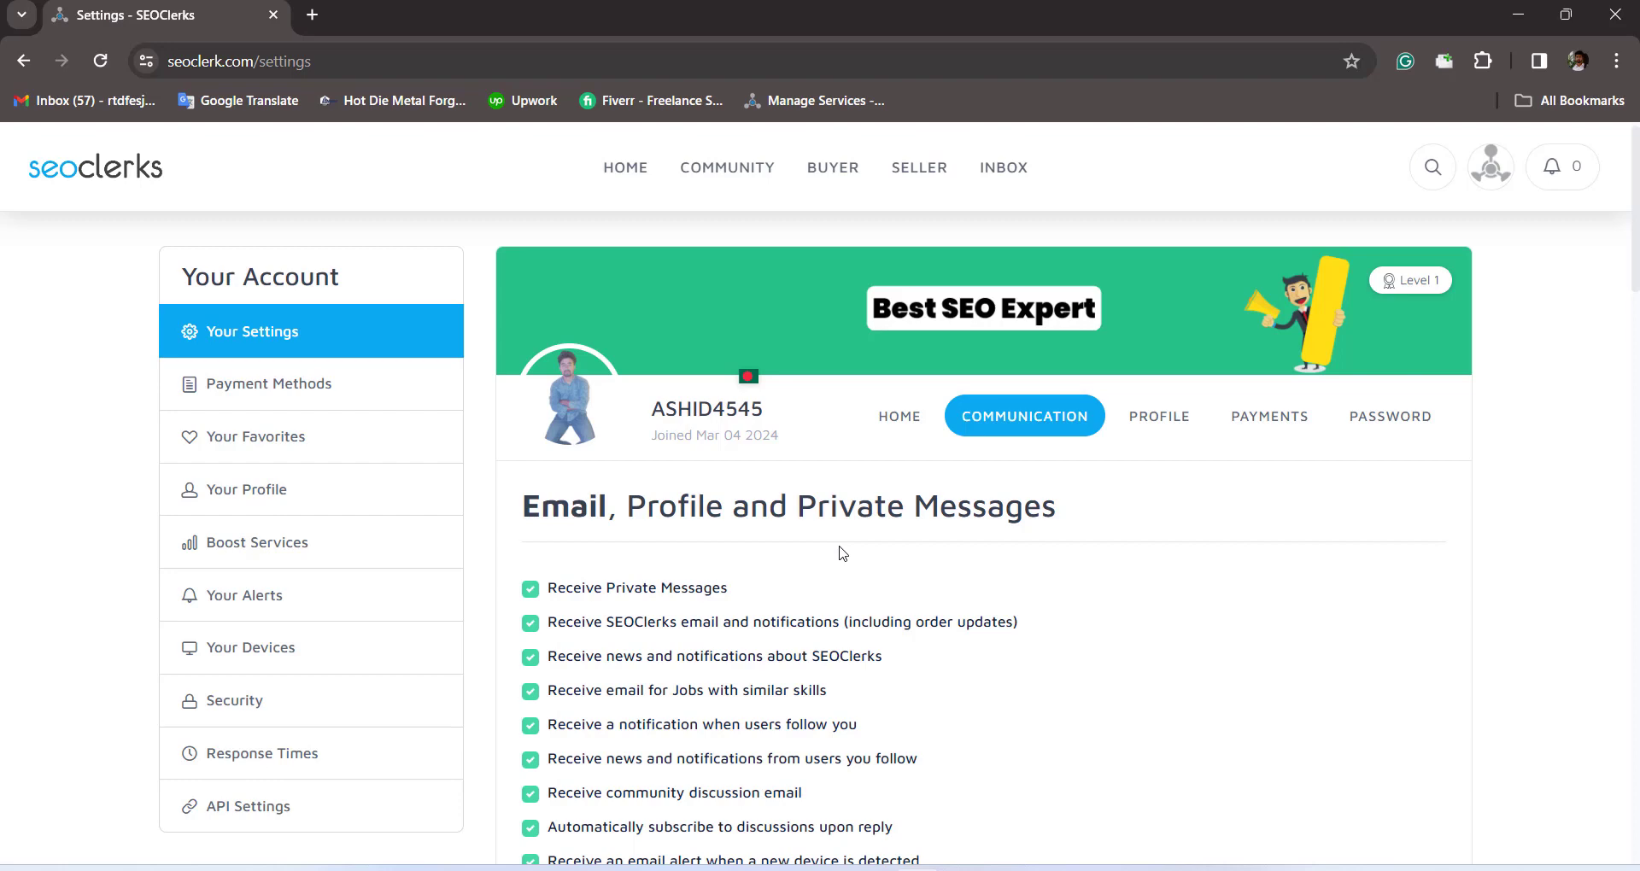
scroll(841, 553, "down", 10)
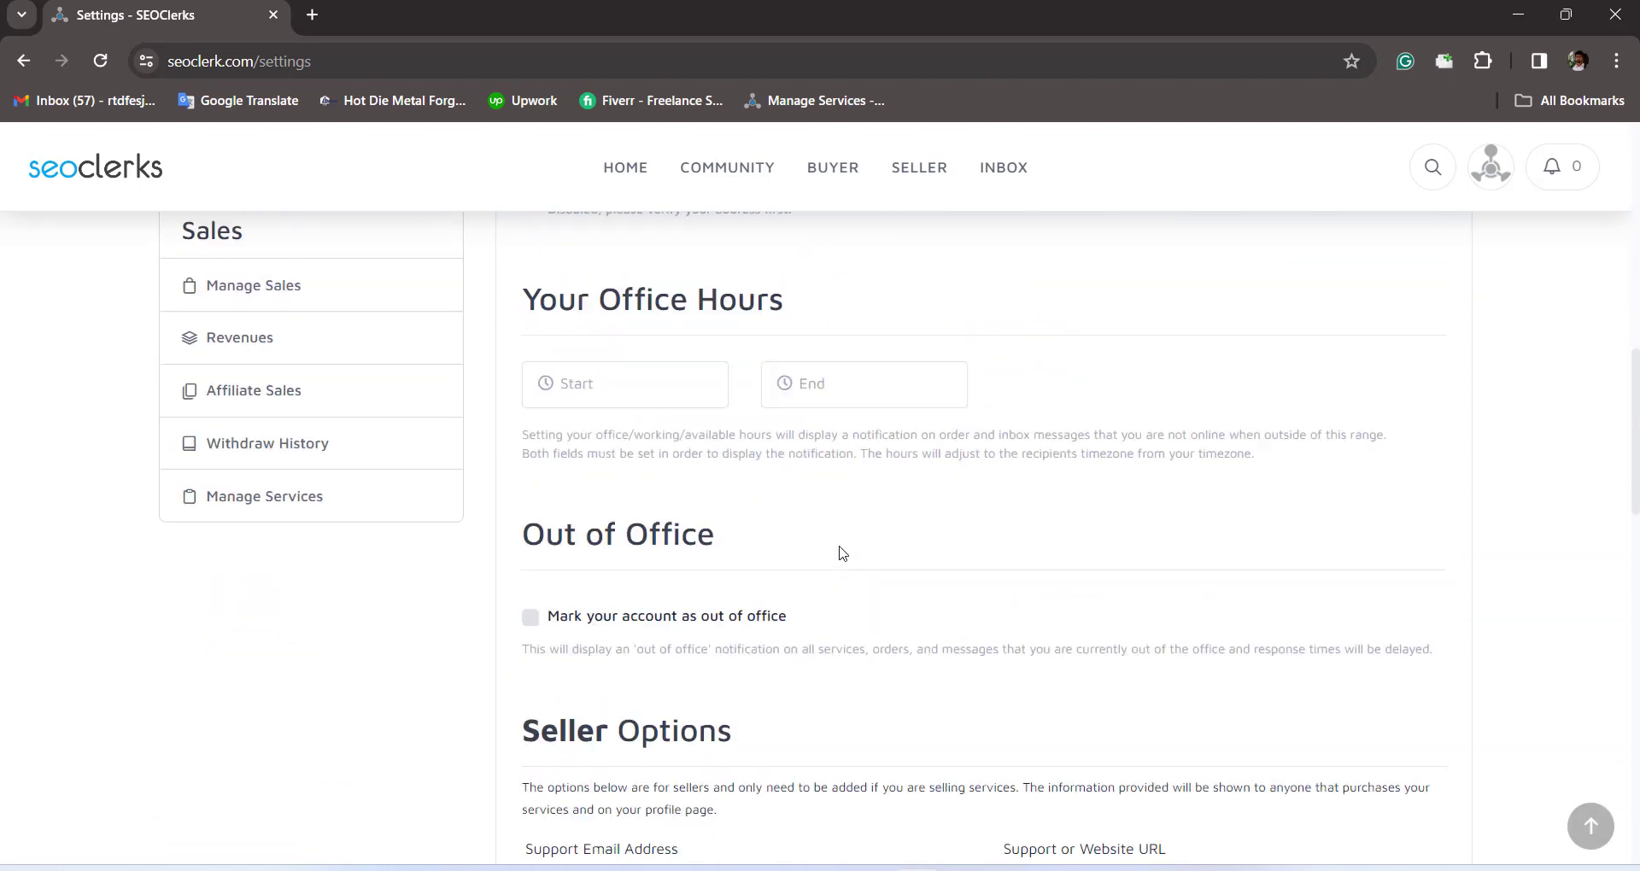
scroll(841, 554, "down", 5)
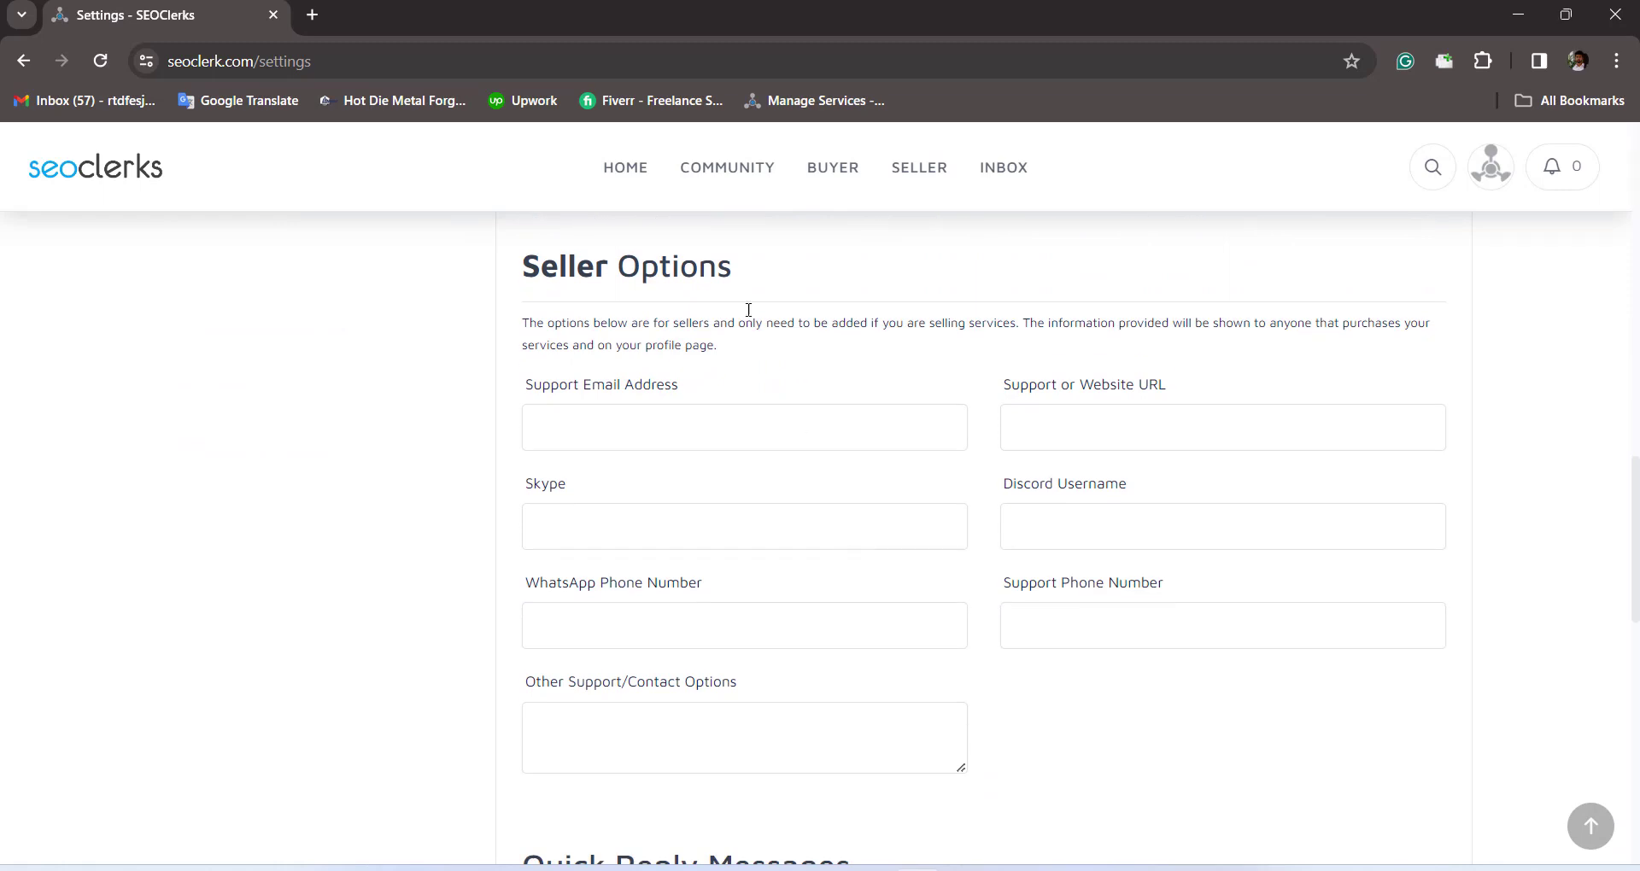
left_click_drag(732, 268, 520, 288)
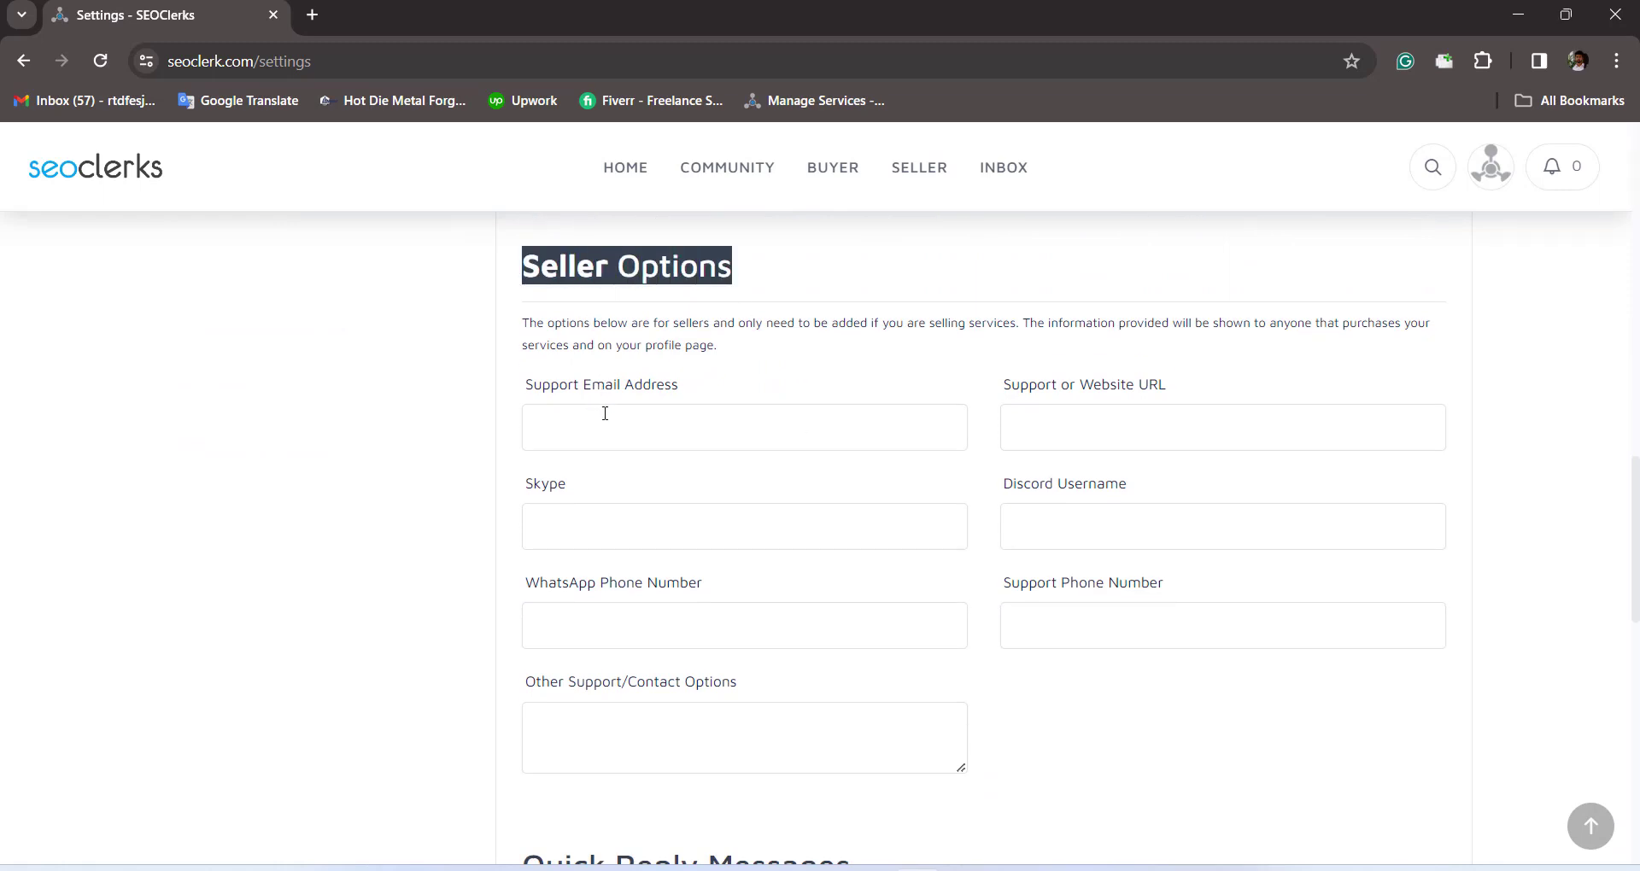
left_click(604, 414)
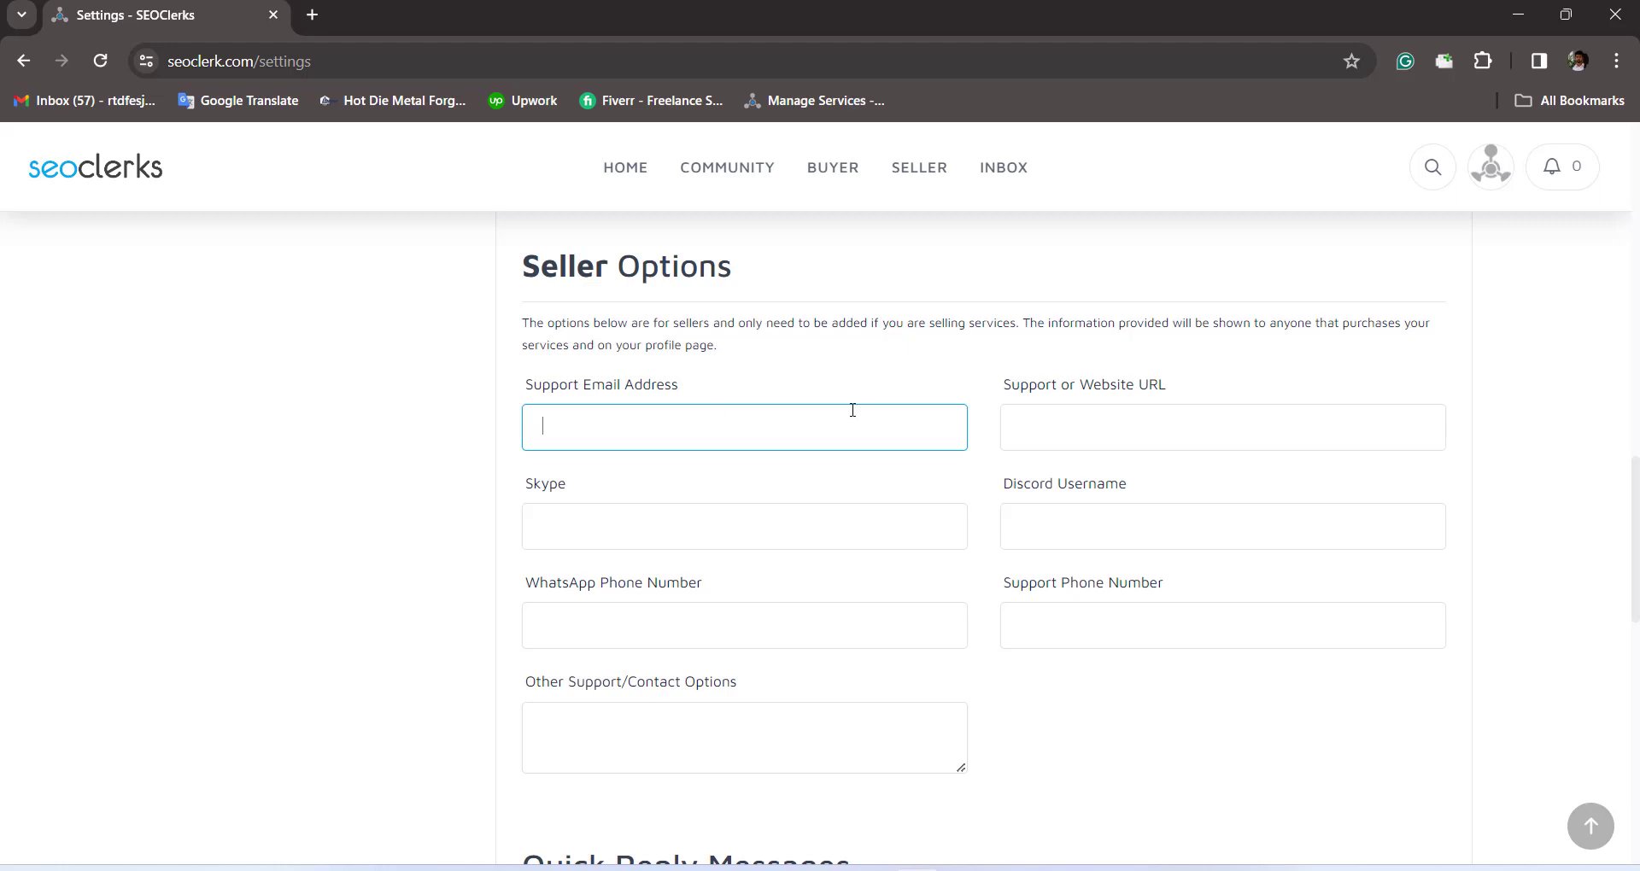
left_click(1091, 433)
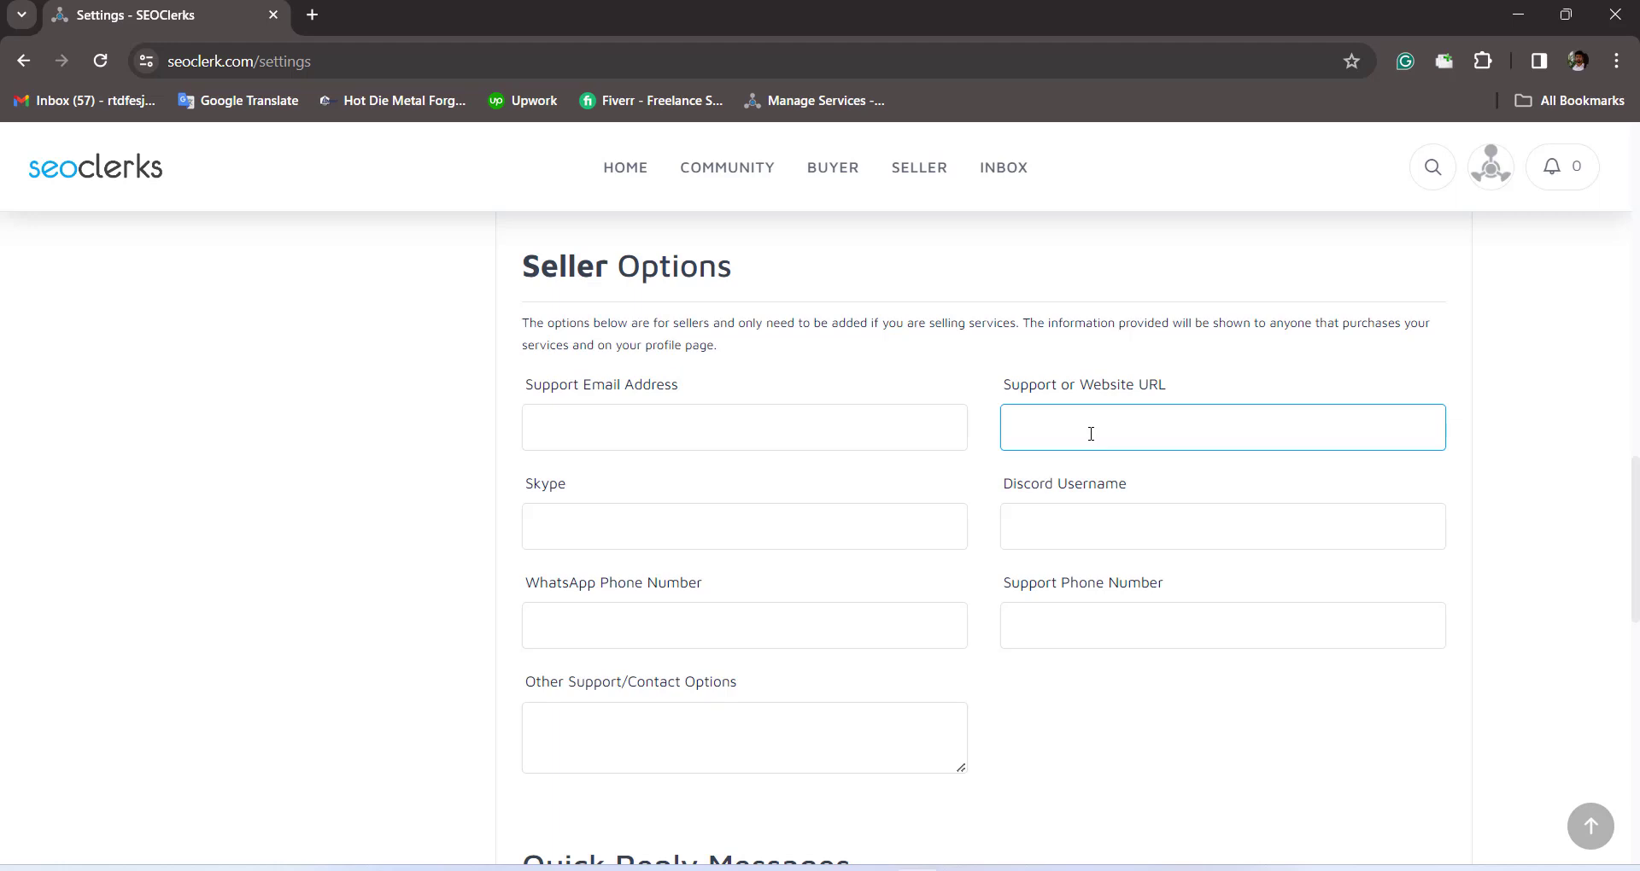
left_click(750, 636)
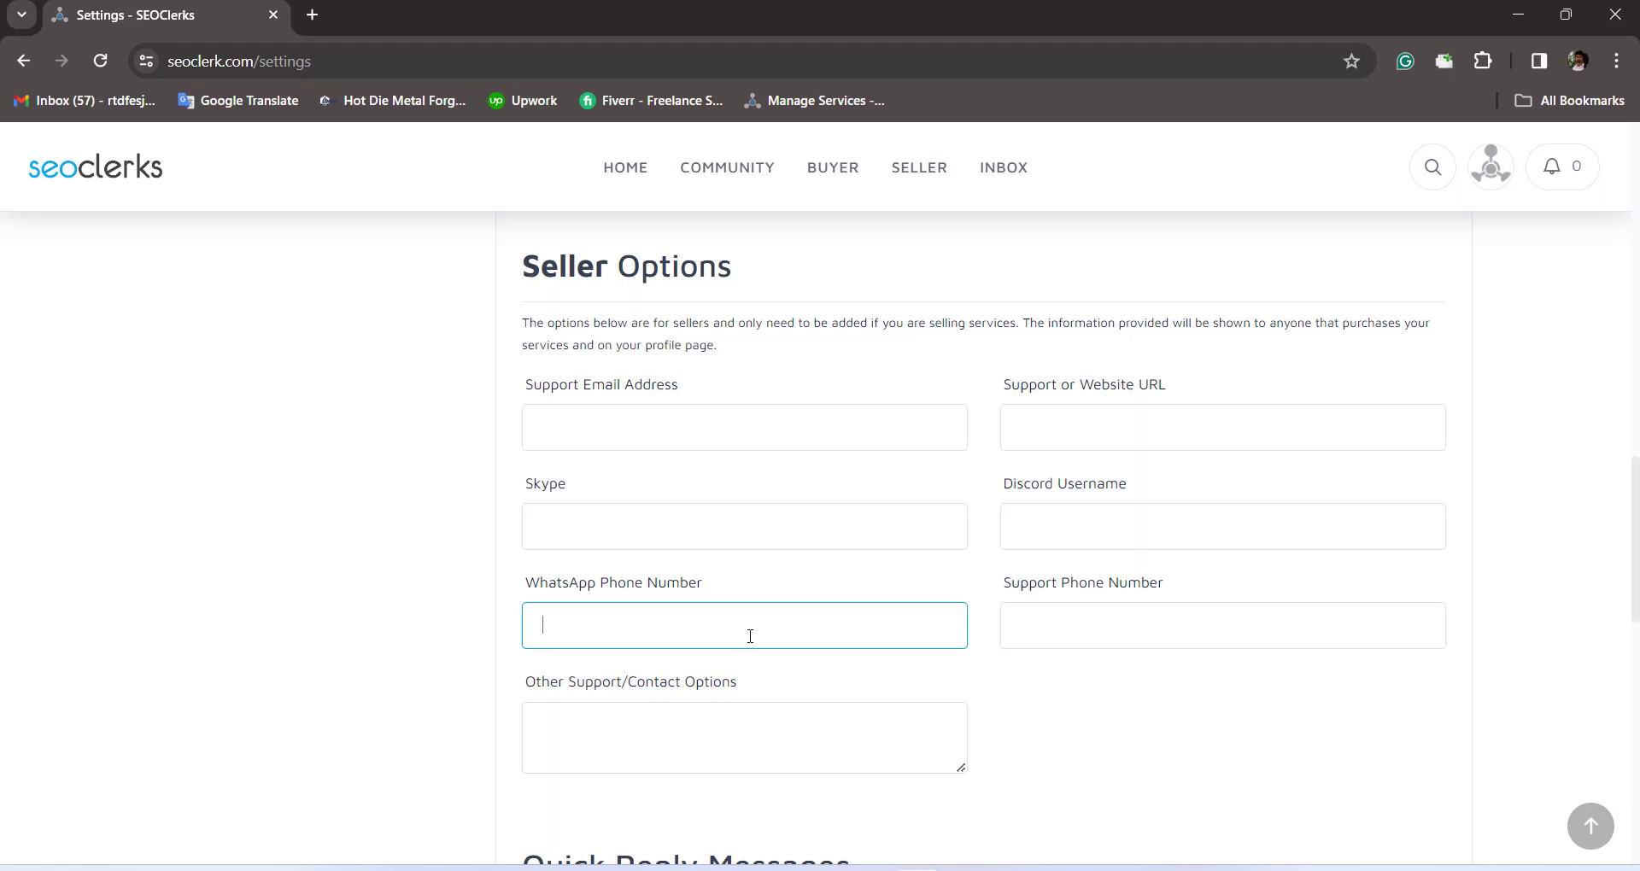
left_click(1053, 625)
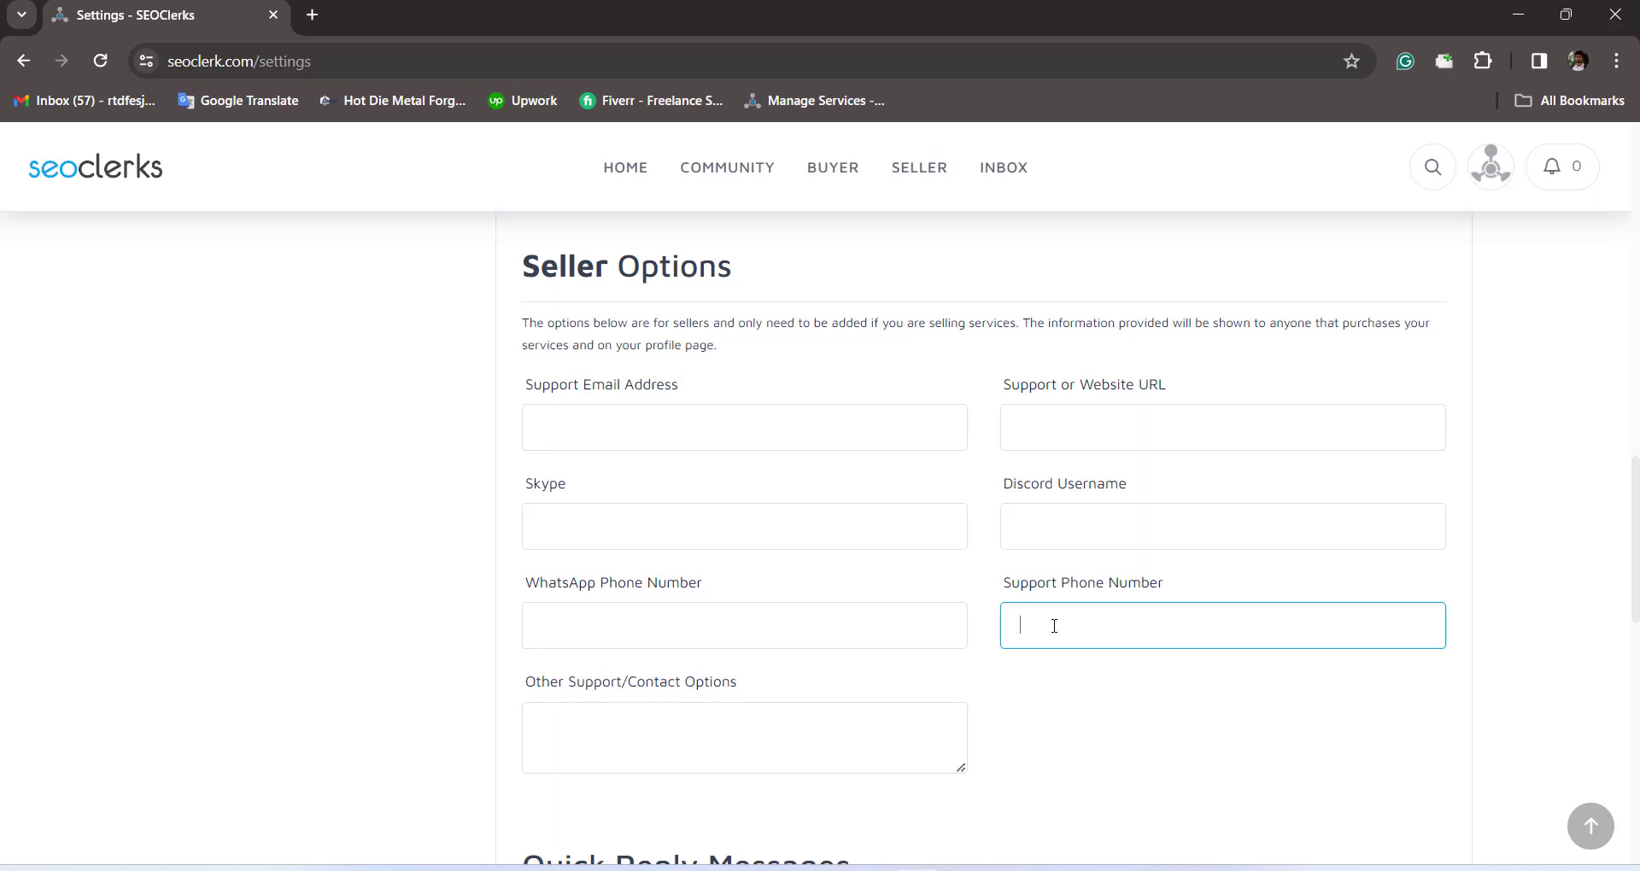
left_click(1040, 728)
scroll(1042, 730, "down", 6)
scroll(1044, 732, "down", 4)
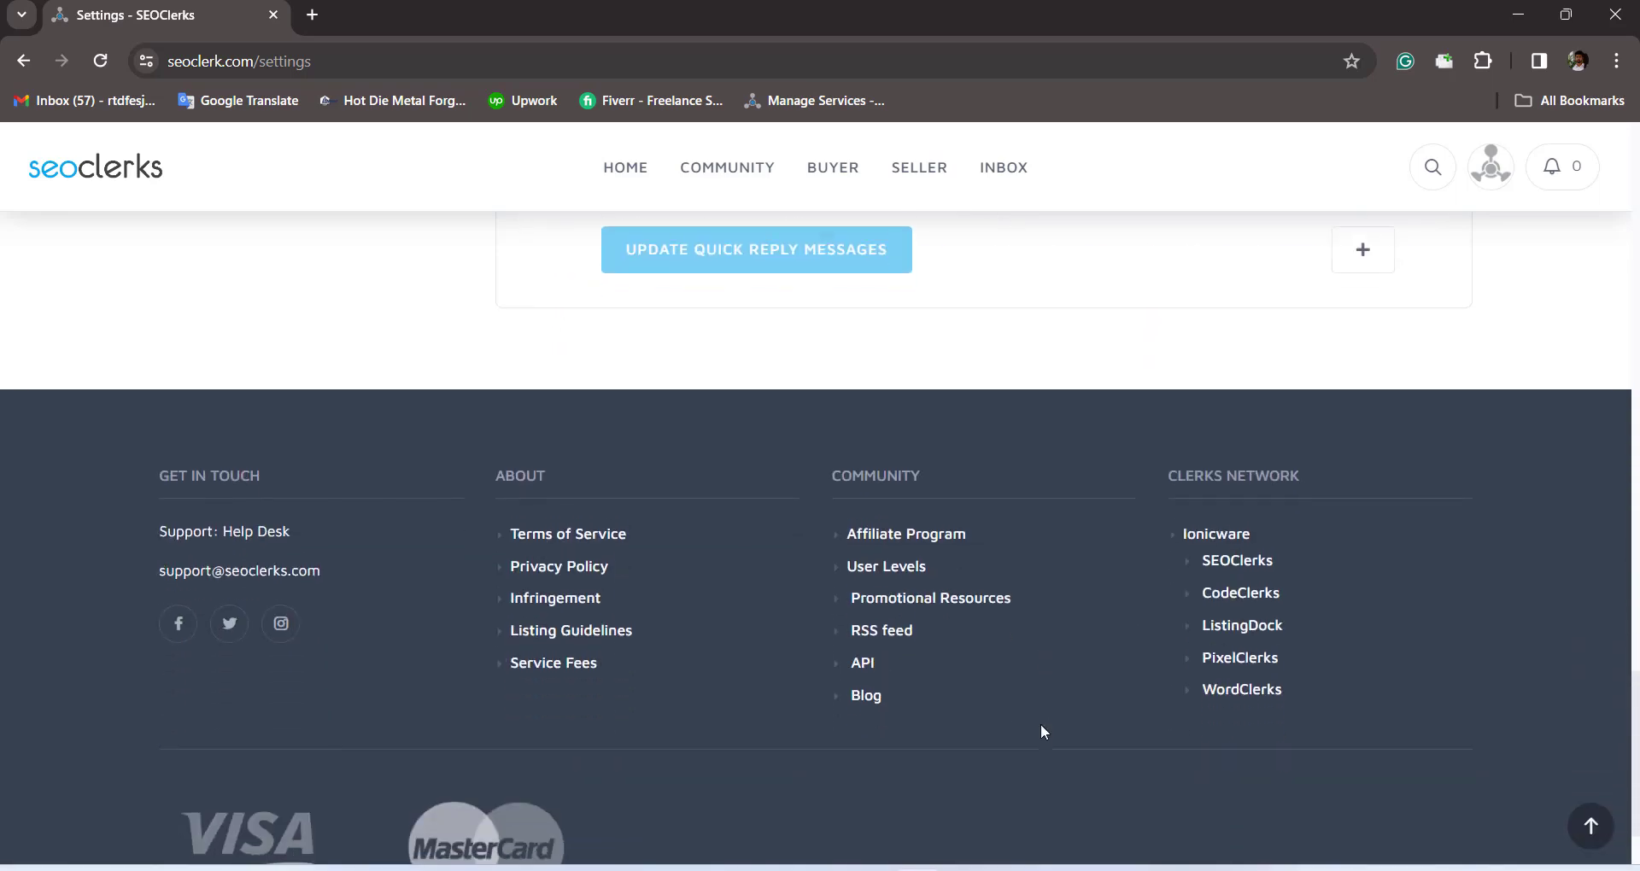
scroll(1044, 732, "up", 20)
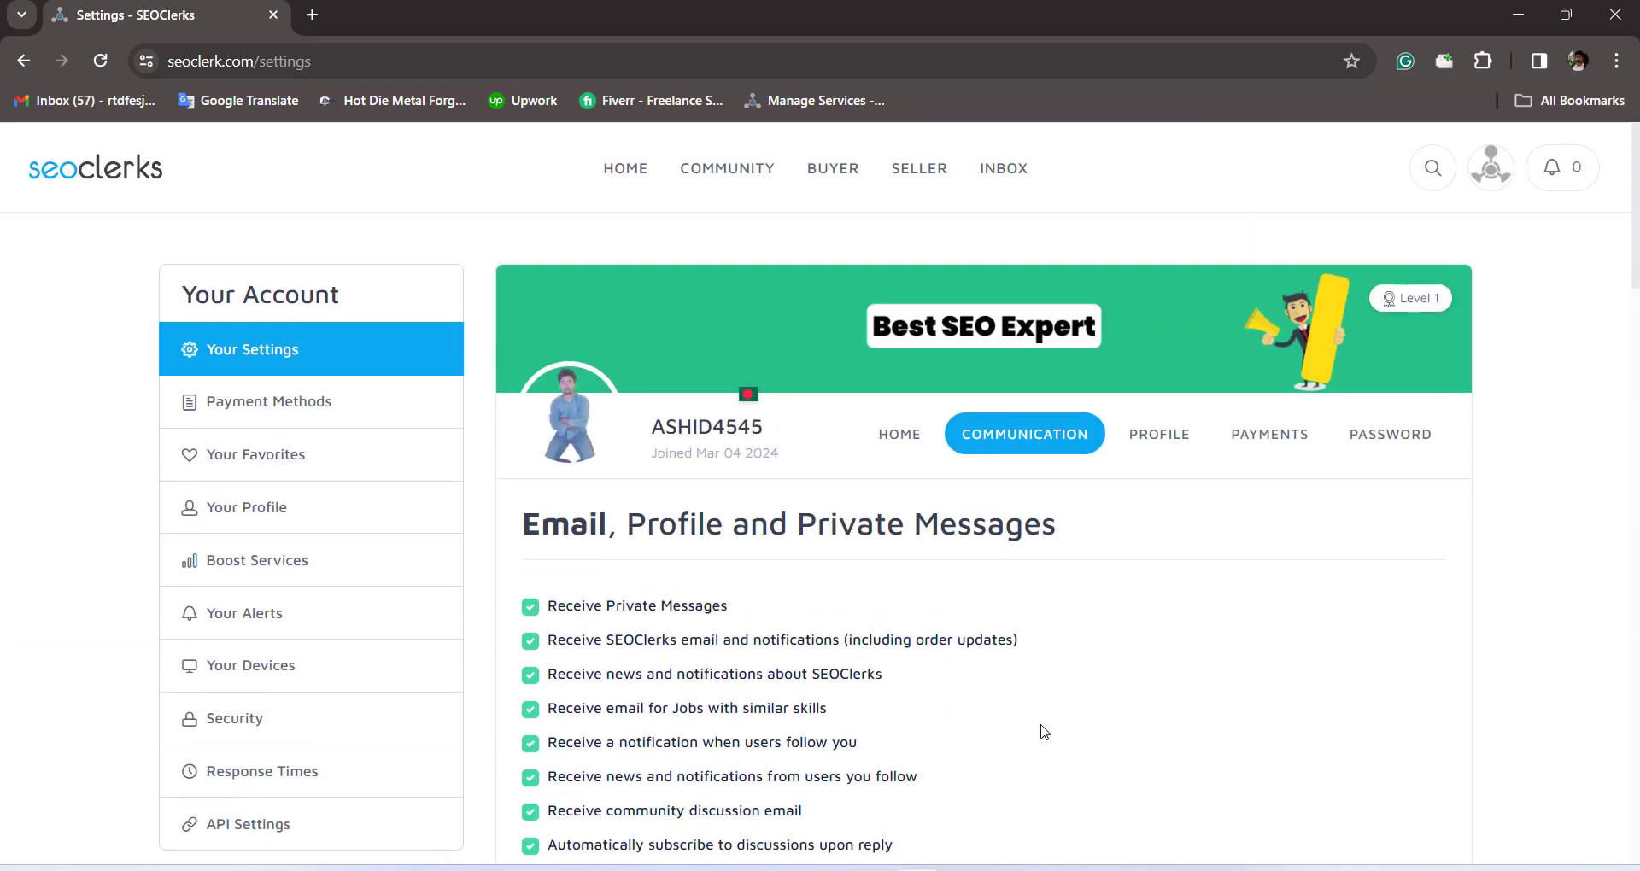
Begin the profile's Something about you text with "Hi my name is" and the seller's first name, correcting the name's capitalization.
left_click(1173, 441)
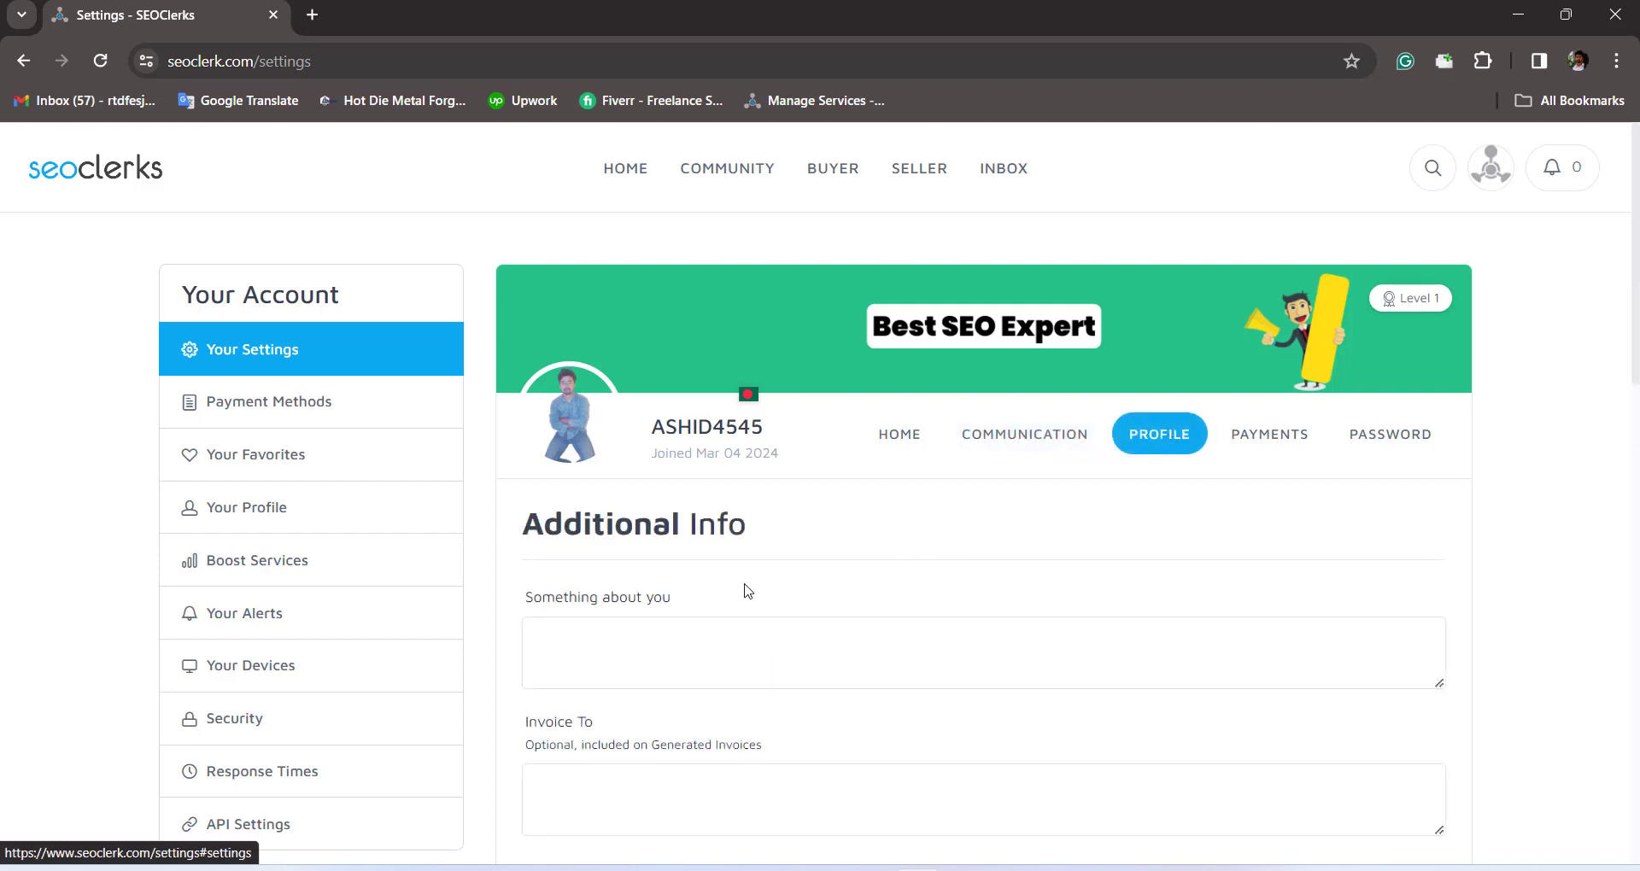
scroll(607, 600, "down", 2)
scroll(608, 603, "up", 1)
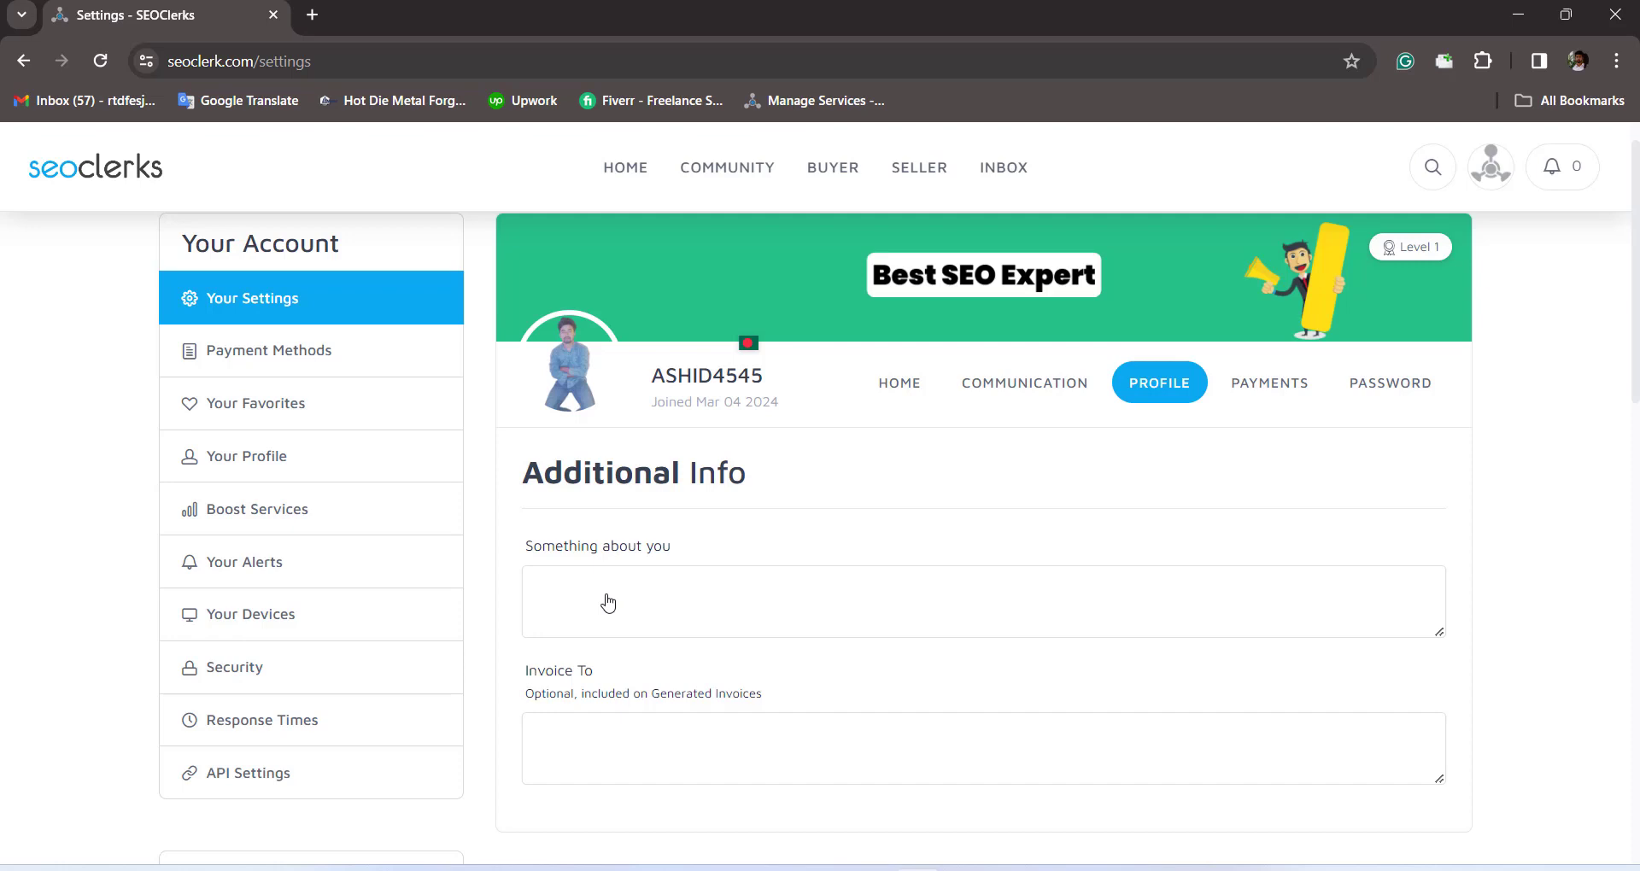
left_click(607, 596)
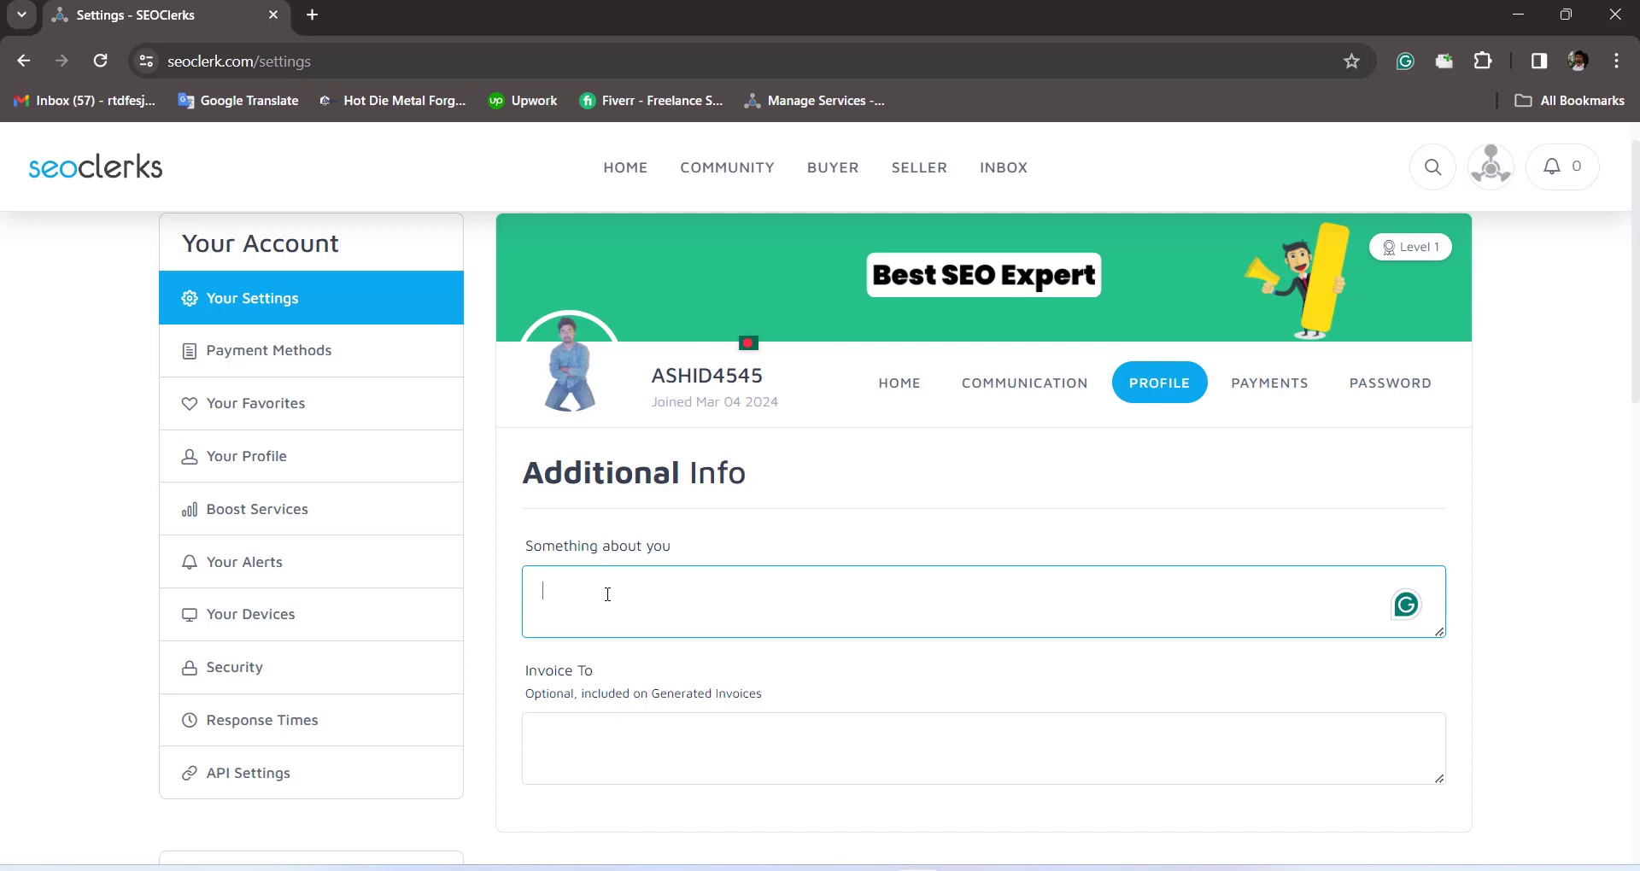
type("Hi mu")
key("BackSpace")
key("BackSpace")
type("y name is sahid.")
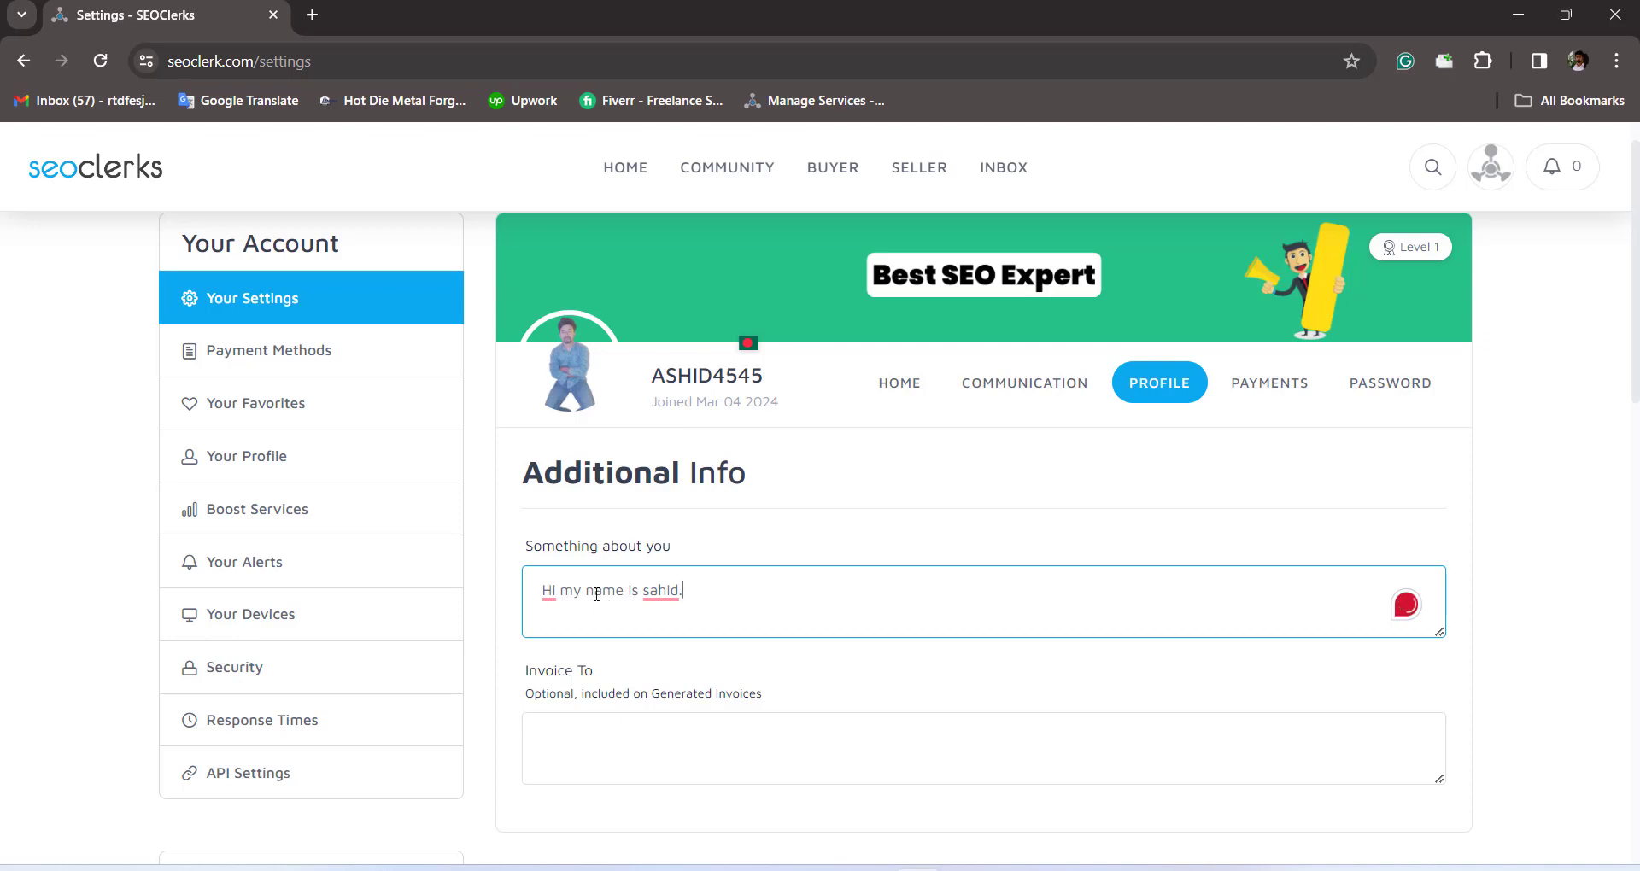
mouse_move(661, 591)
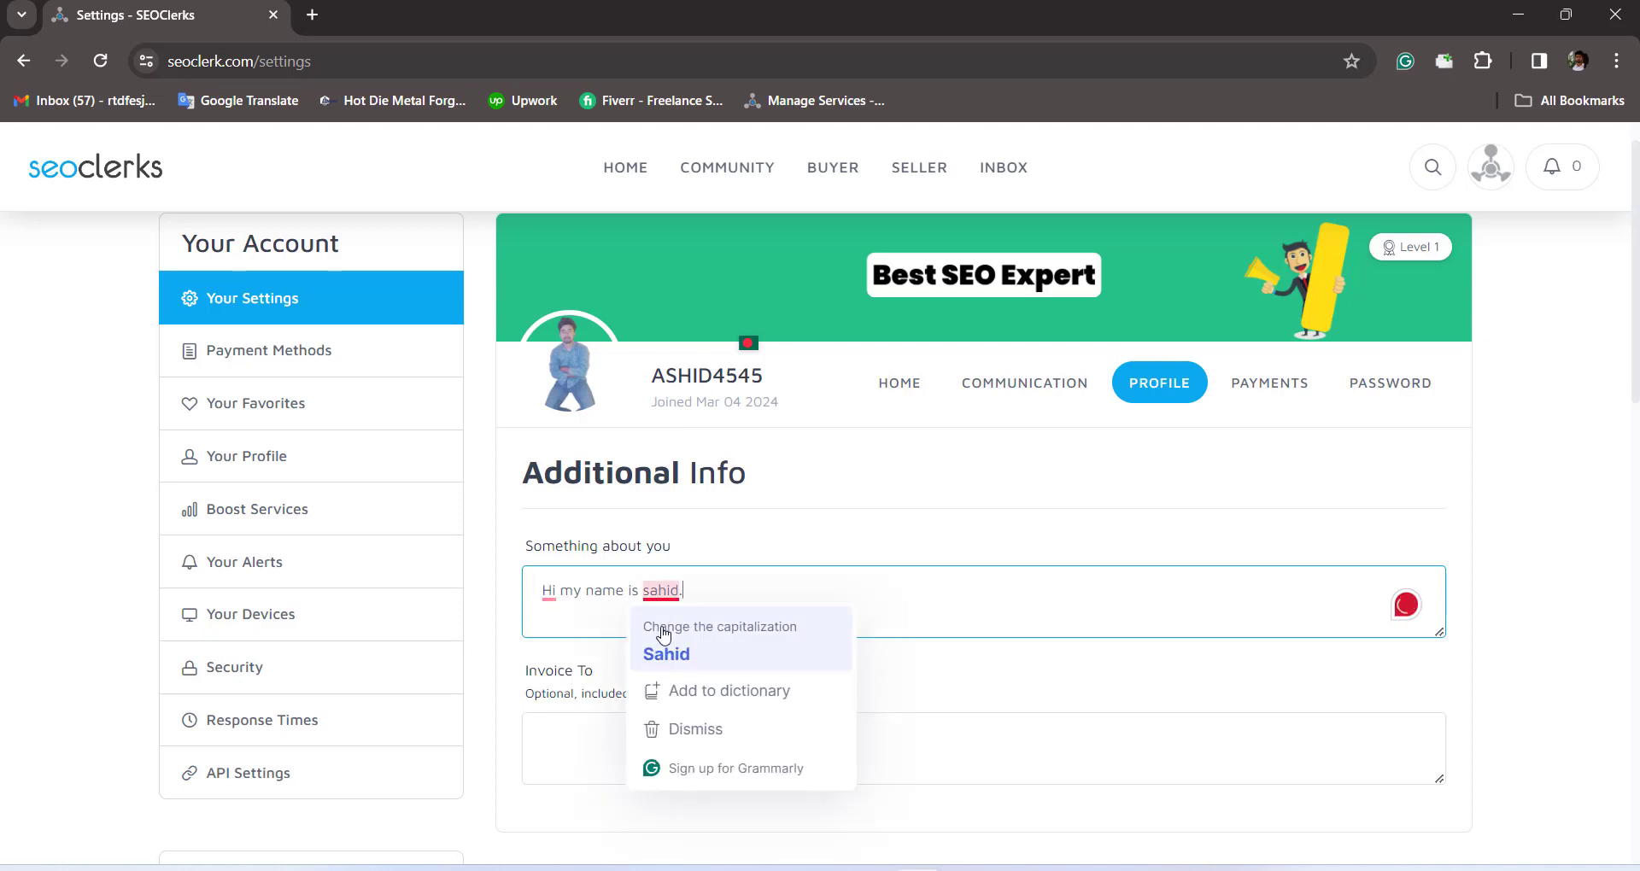
left_click(661, 626)
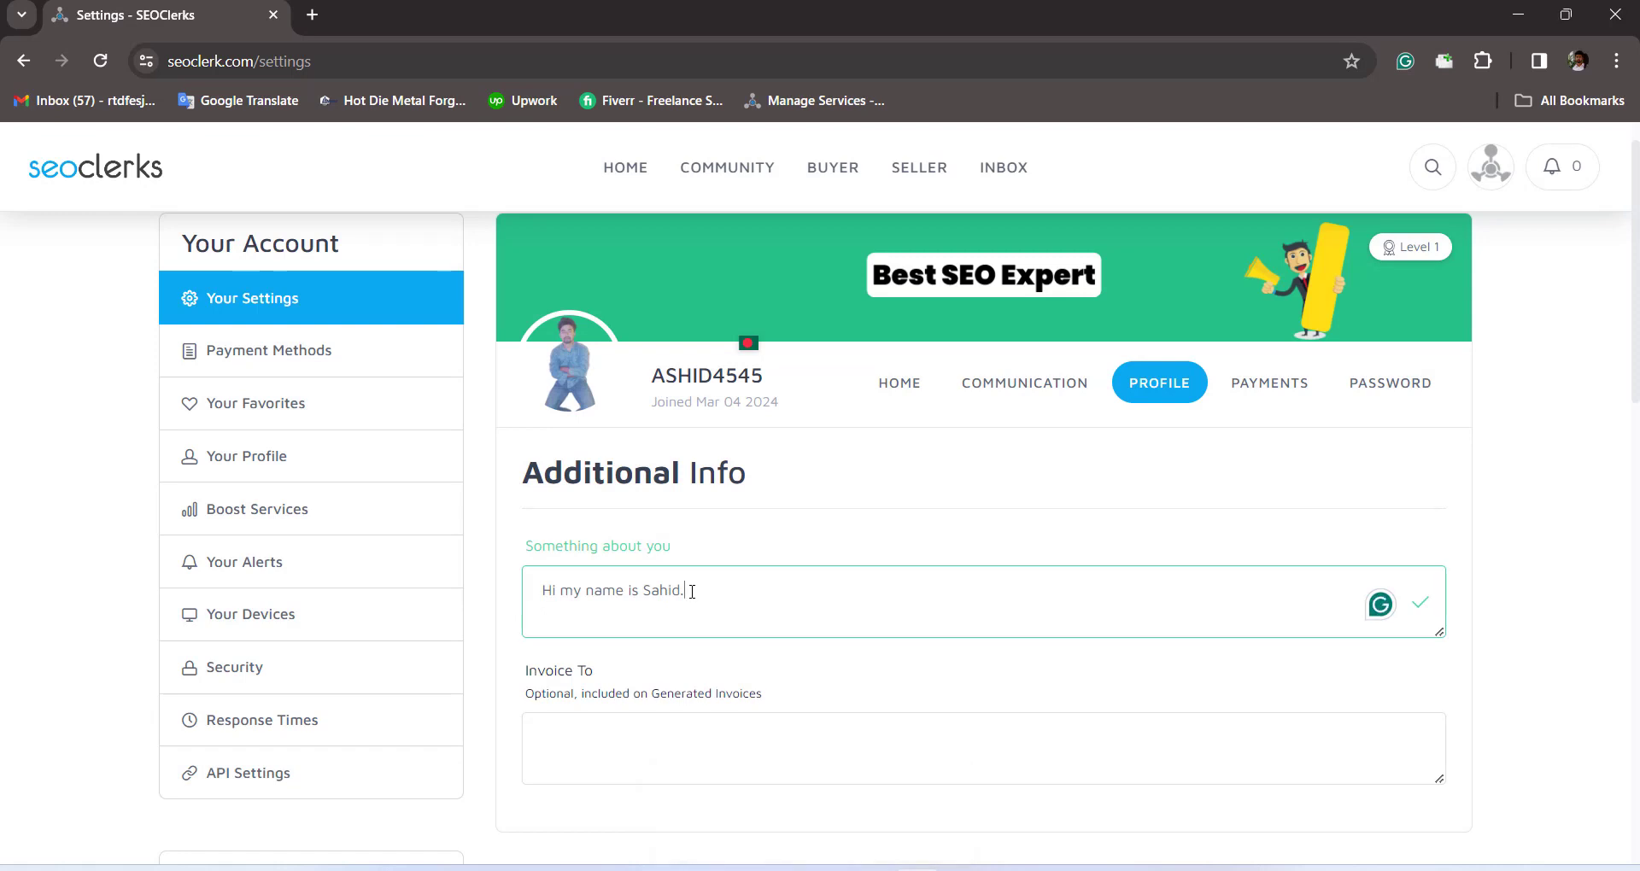
Add the sentence "I am the best seo expert." after the name in the Something about you text.
type("I am the best seo expe")
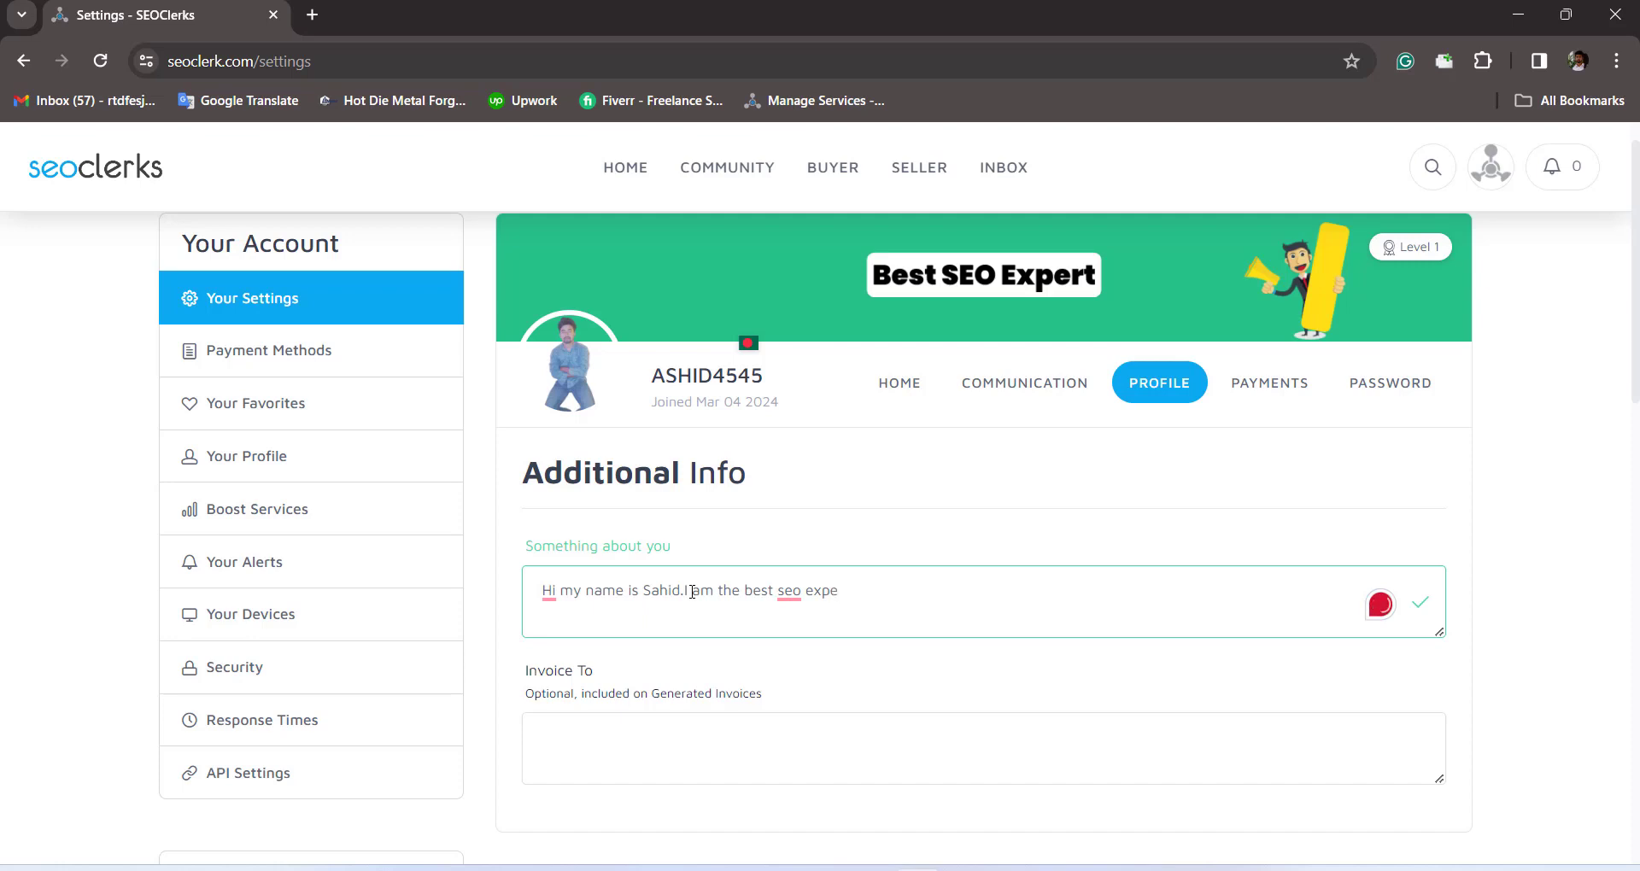
type("e")
key("BackSpace")
type("rt.")
Complete the Something about you text with "I have 6 years of seo experience in the sector".
type("I have 6 years oj")
key("BackSpace")
type("f seo s")
key("BackSpace")
type("ex")
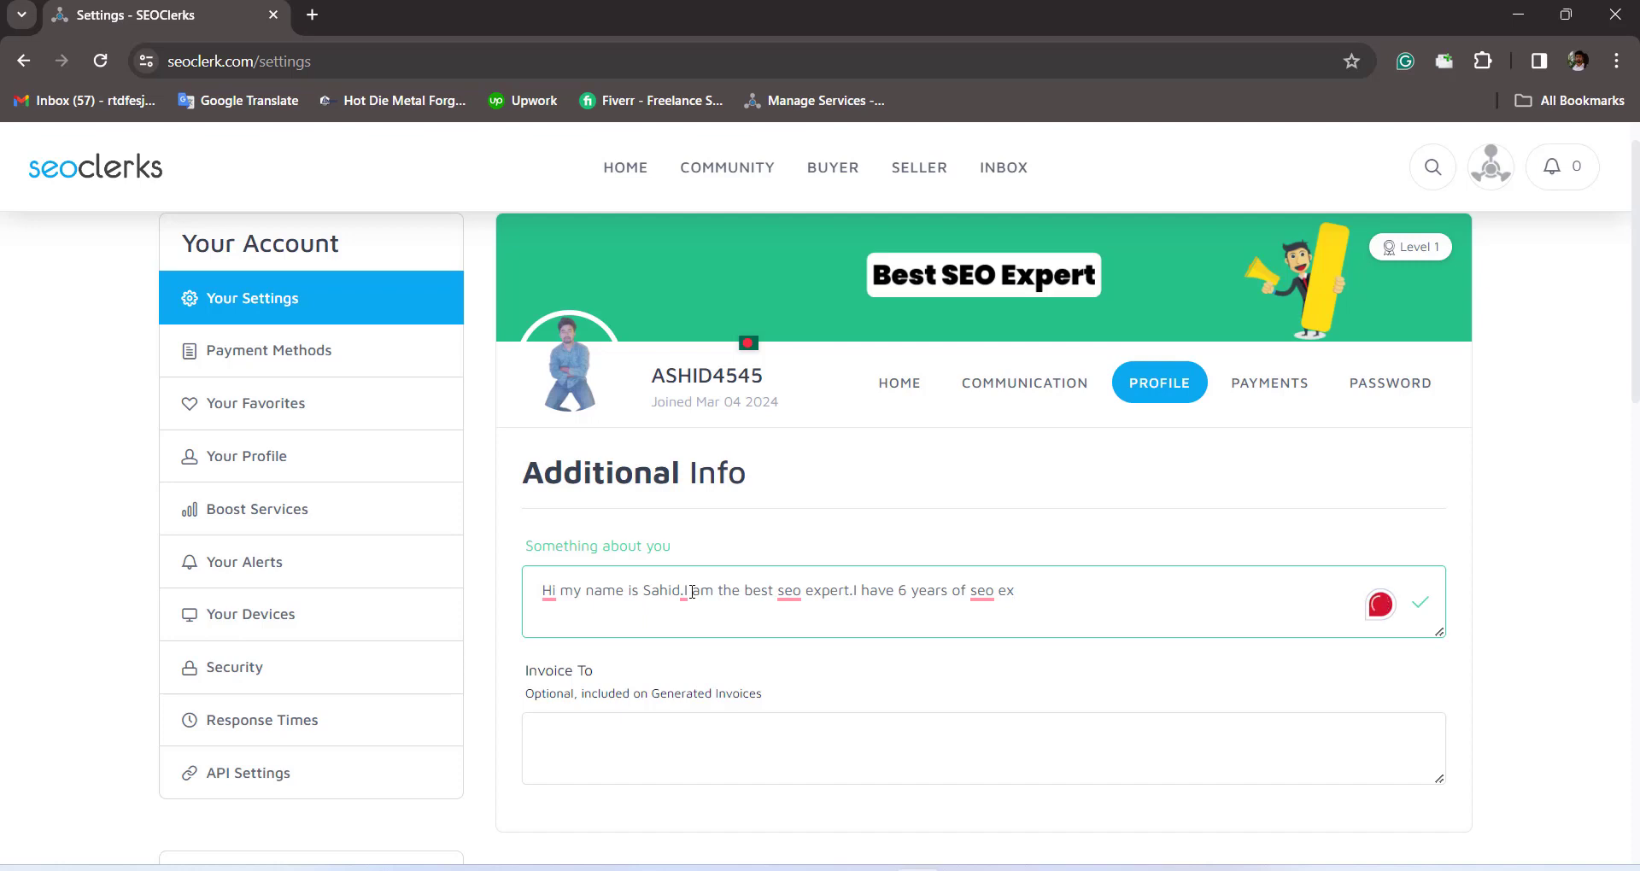
type("perie")
type("nce")
type("in the sect")
type("or")
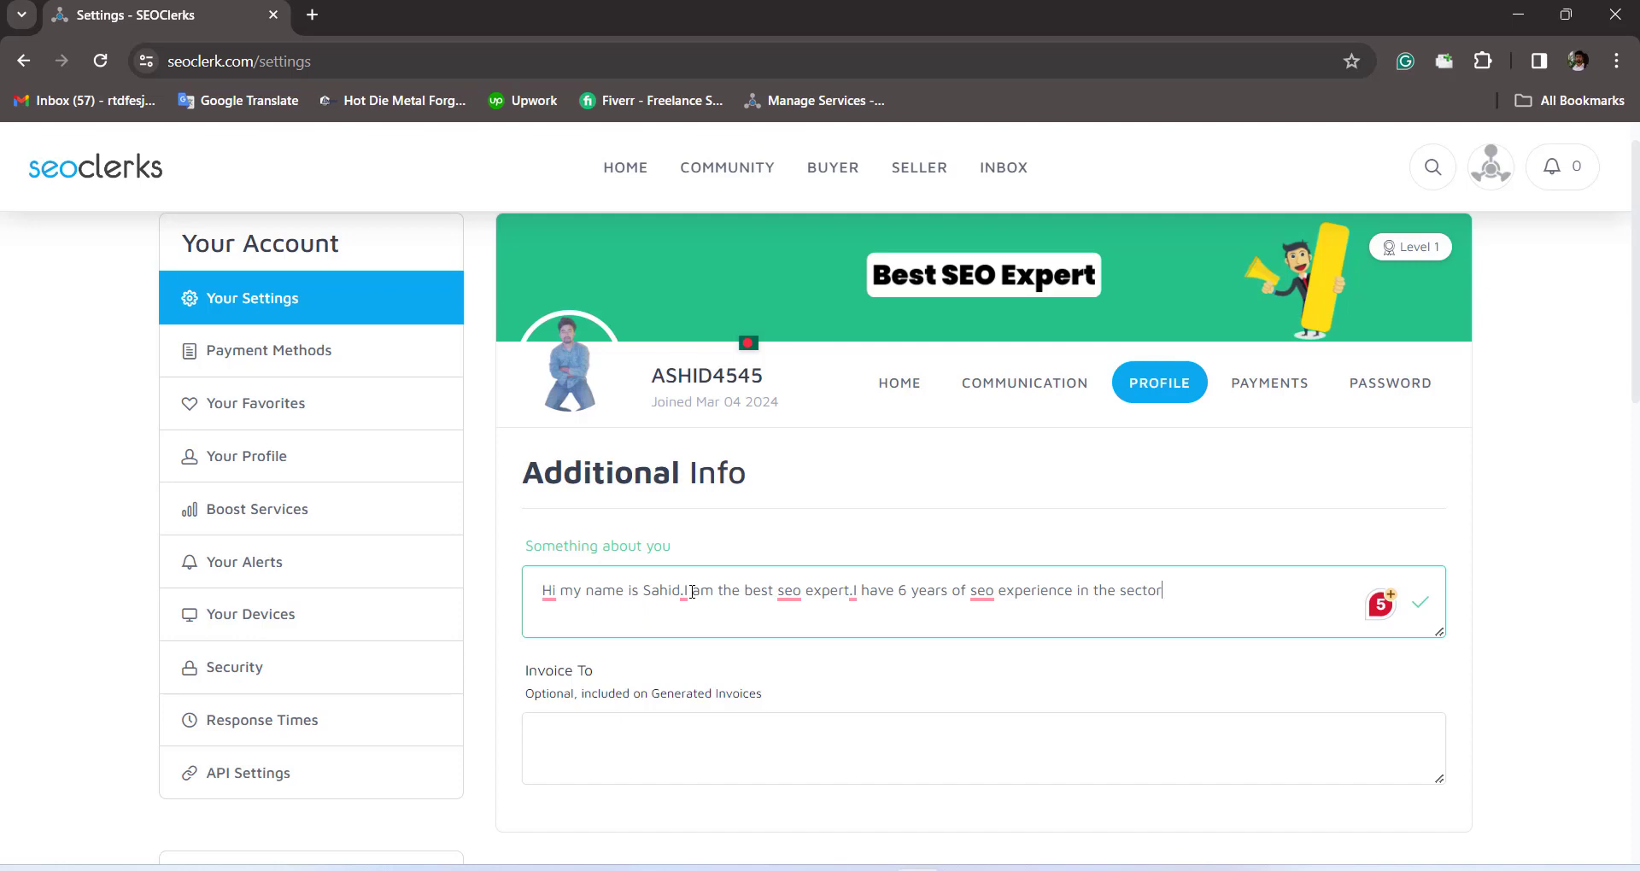
left_click(830, 681)
scroll(953, 703, "down", 1)
scroll(951, 702, "up", 1)
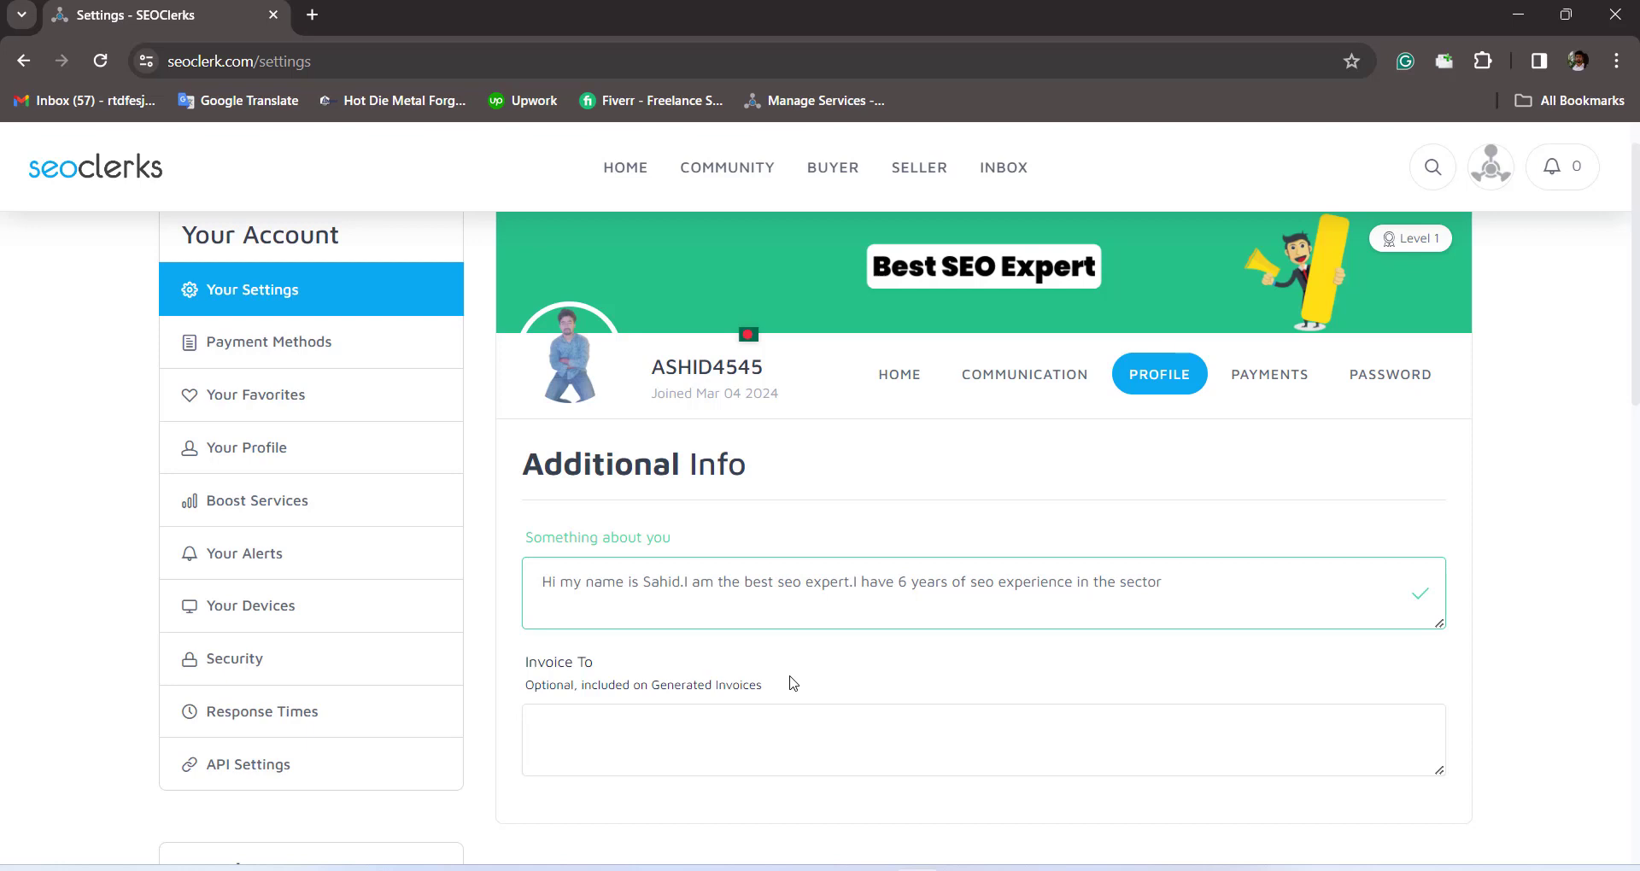
Examine the account's password settings and the current, new and confirmation fields for changing the password.
scroll(793, 683, "up", 1)
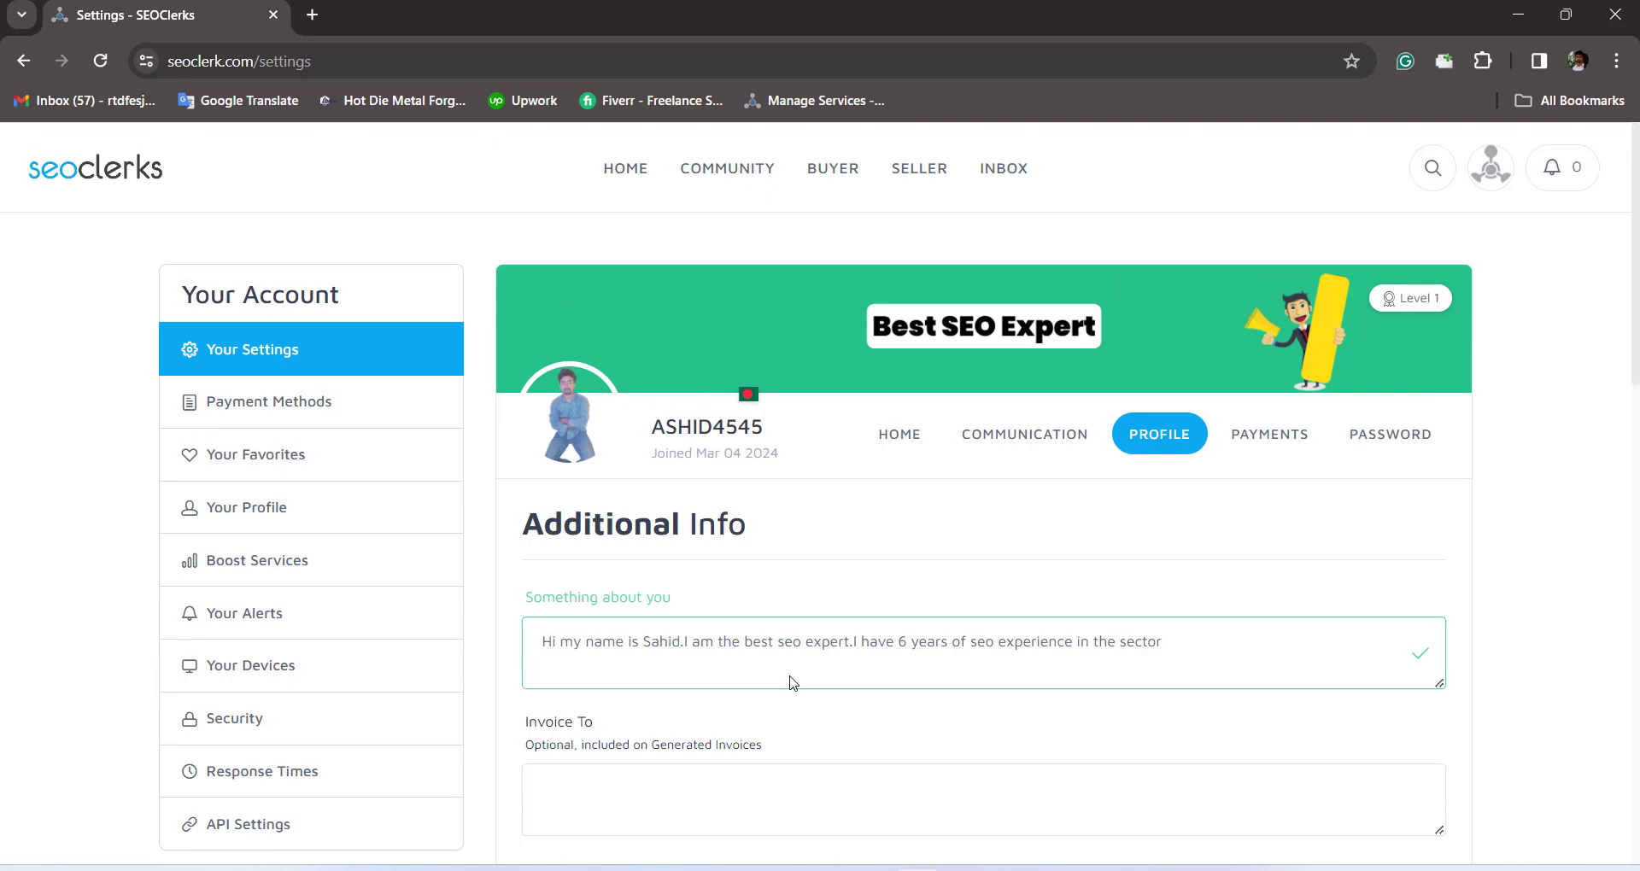
left_click(1401, 435)
scroll(944, 611, "down", 2)
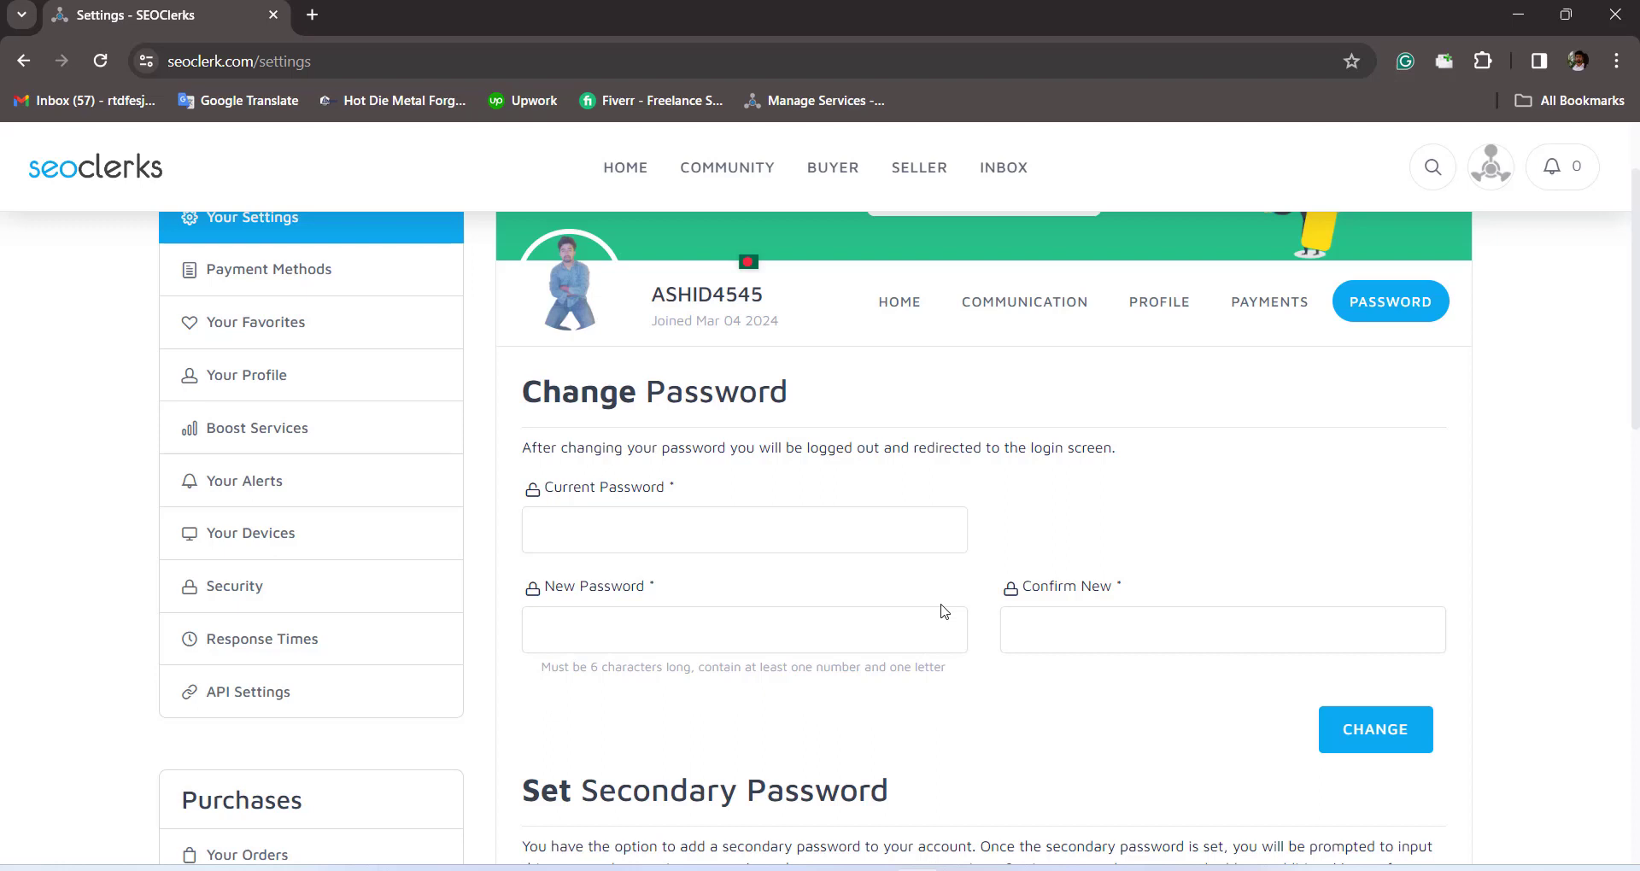
left_click(744, 521)
left_click(695, 629)
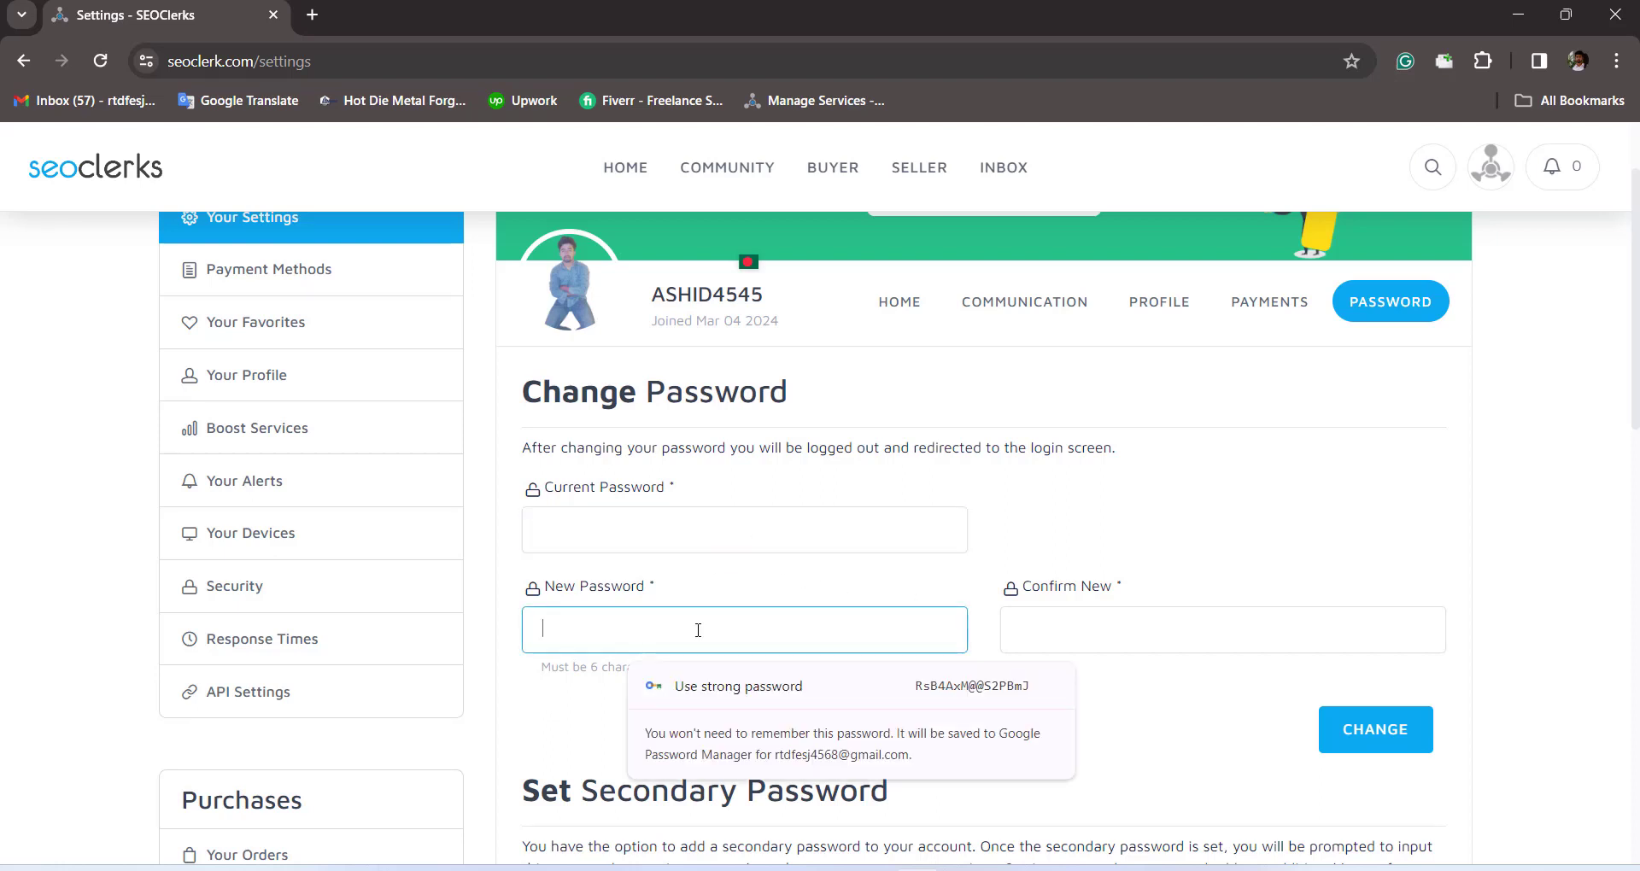
left_click(1103, 624)
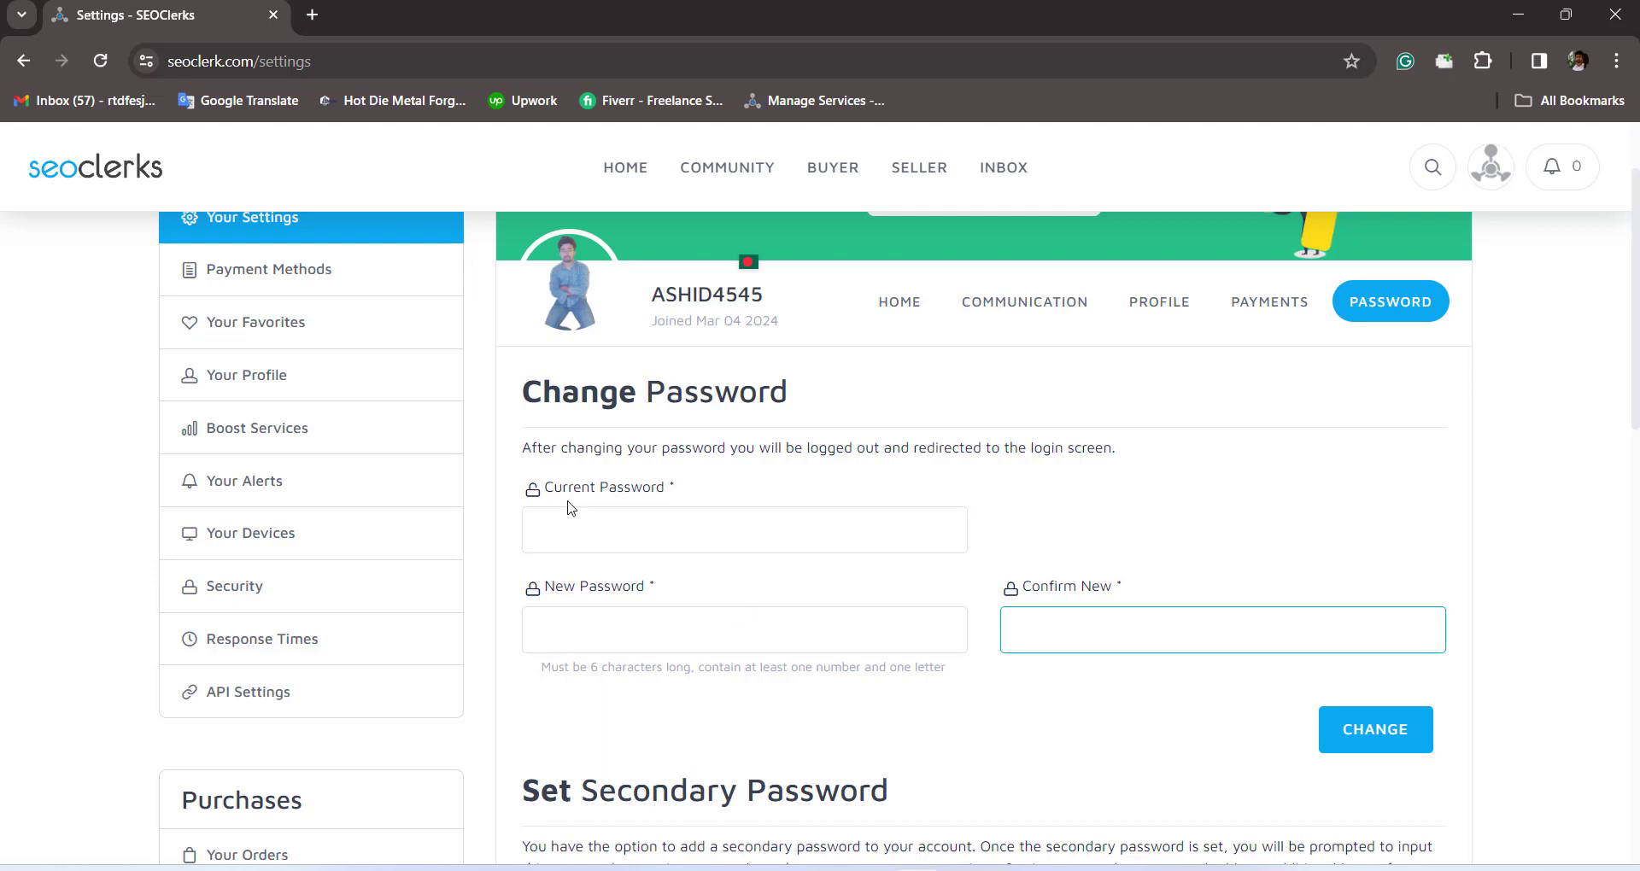
View the devices with access to the account and examine the Name, Location and Activity columns.
scroll(383, 397, "up", 1)
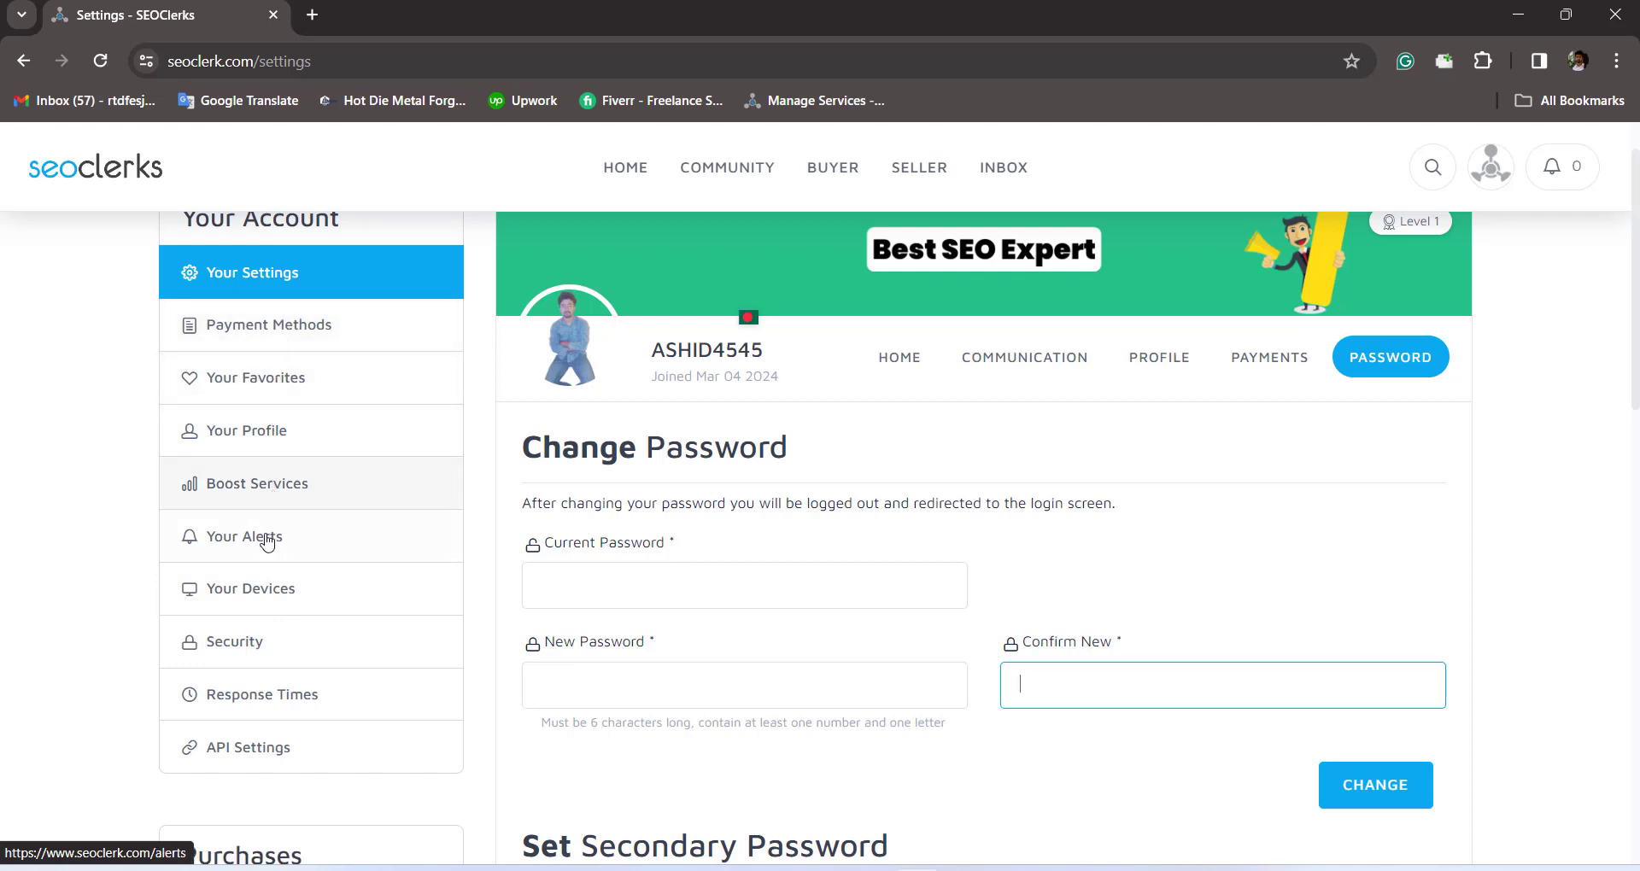
left_click(287, 590)
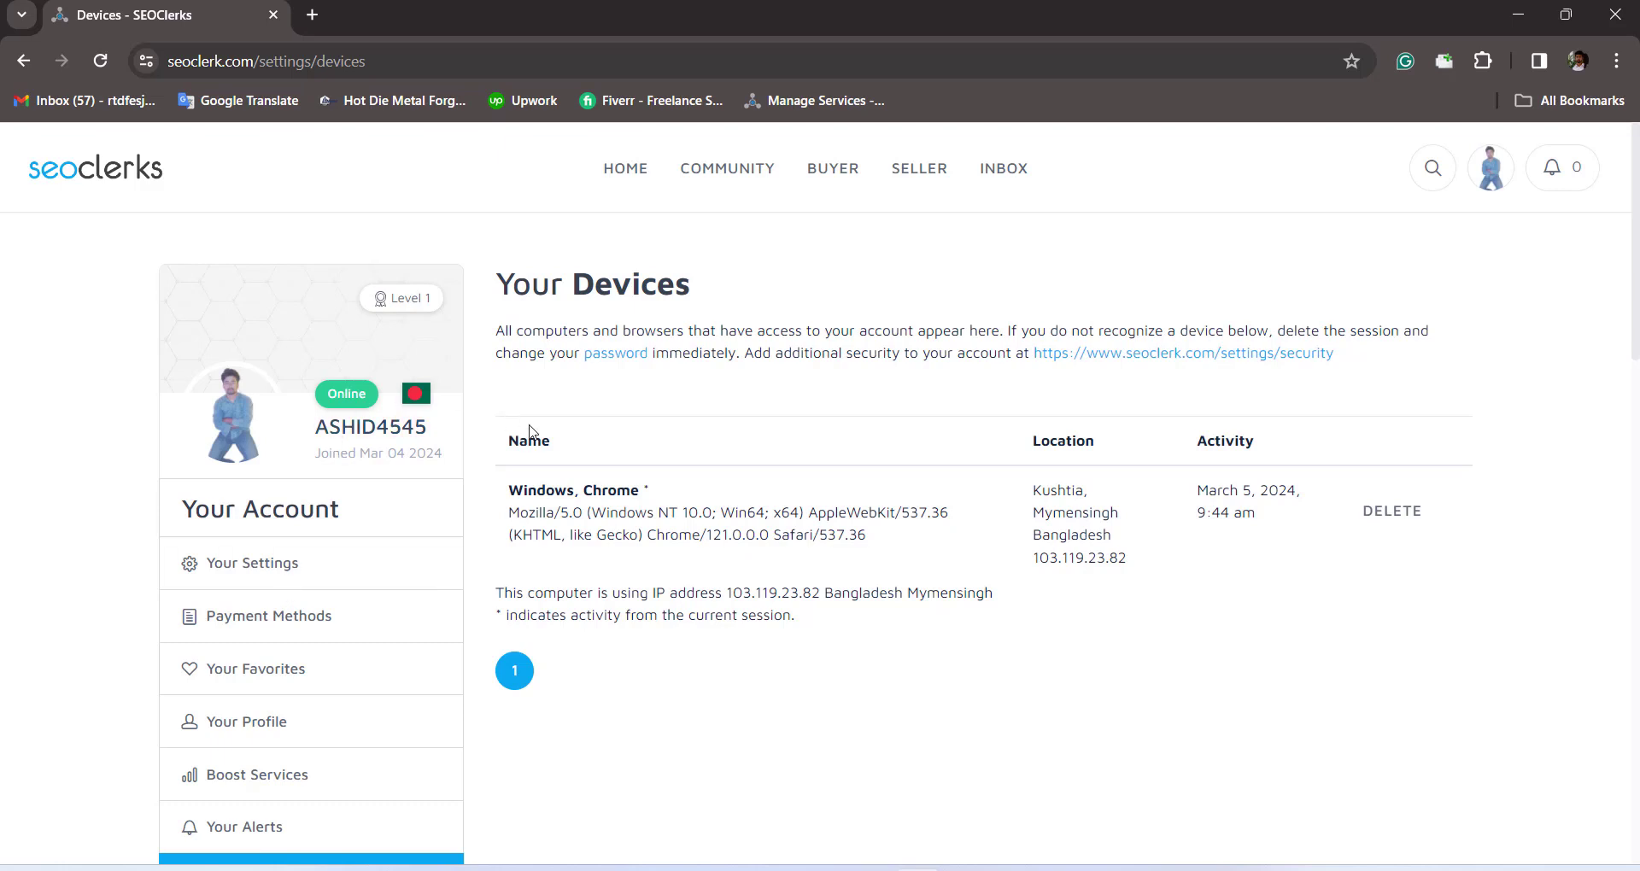
left_click_drag(551, 441, 483, 459)
left_click_drag(1118, 452, 1018, 450)
left_click_drag(1274, 444, 1168, 457)
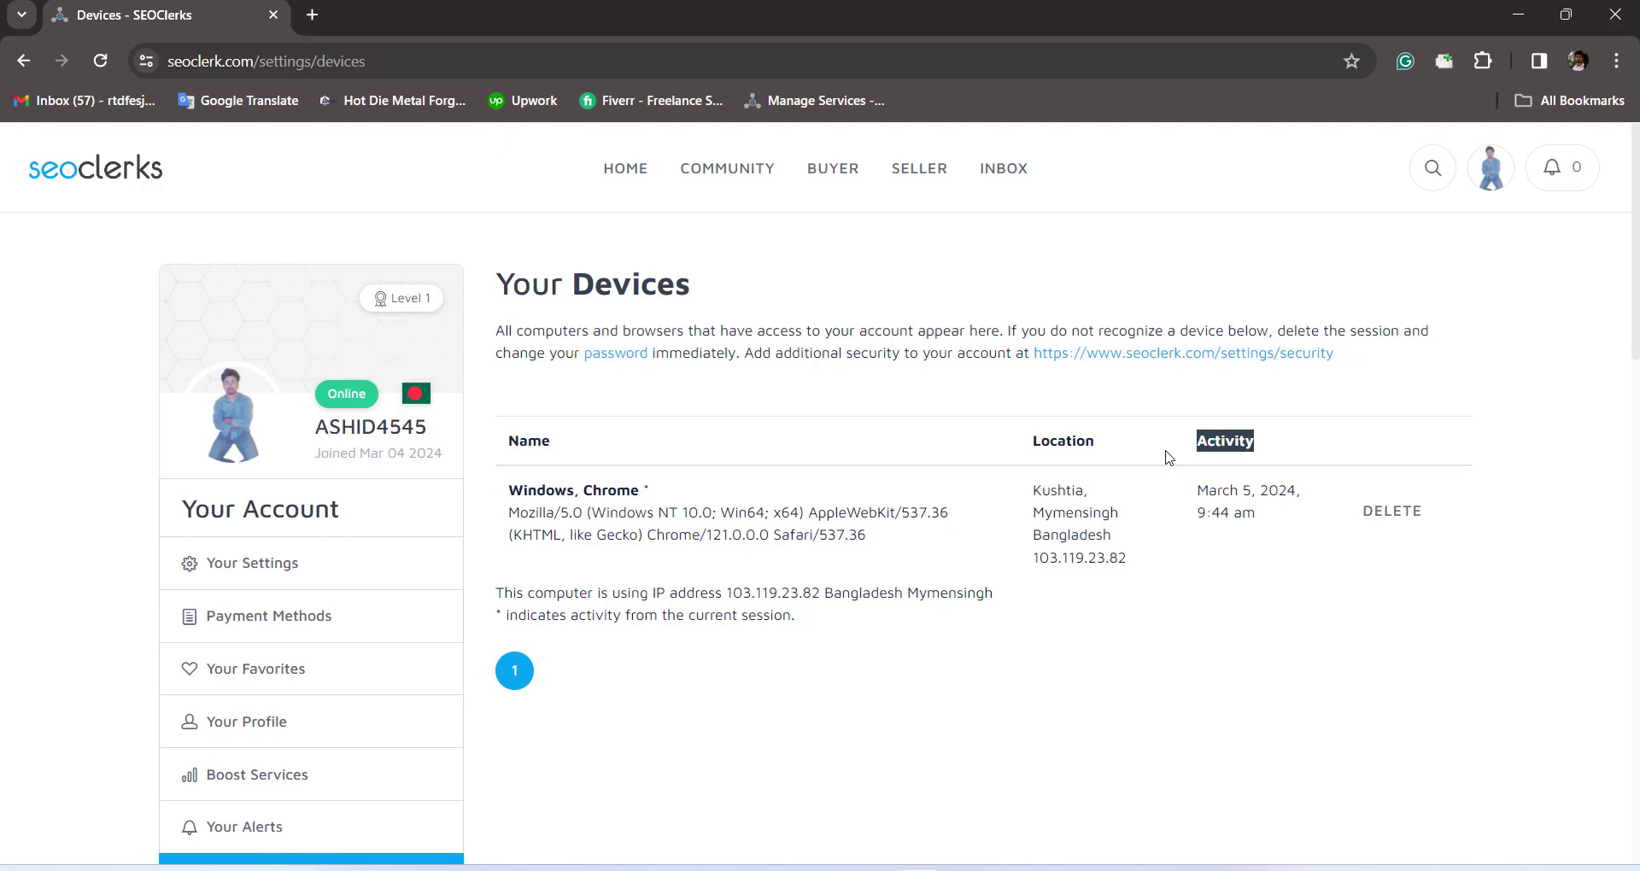
scroll(565, 622, "down", 3)
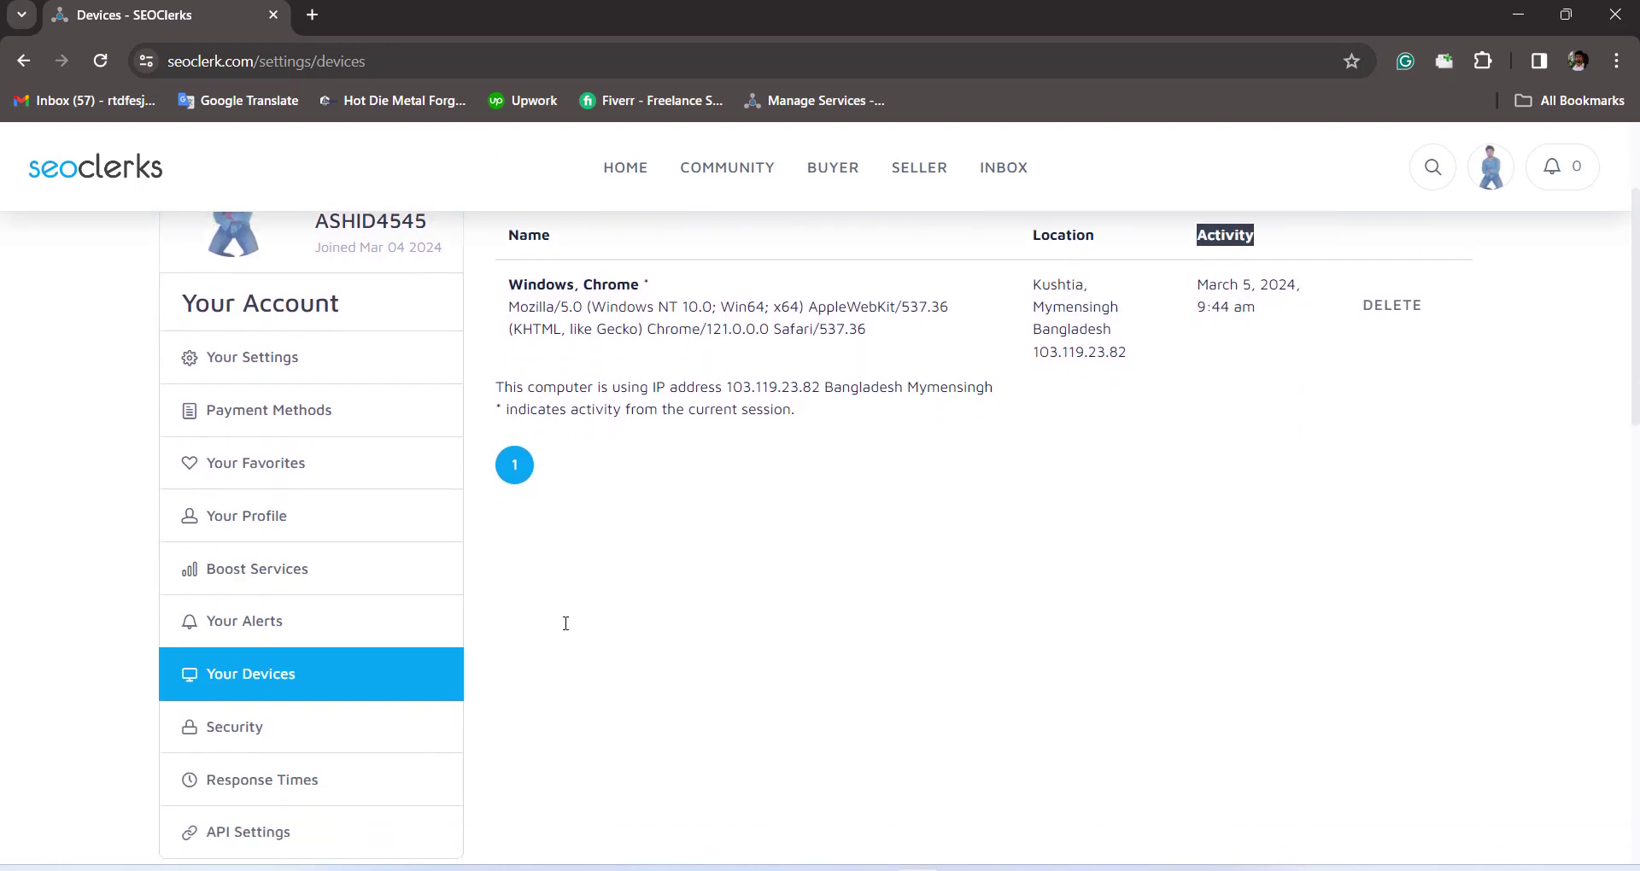
View the account's list of purchase orders.
scroll(565, 623, "down", 3)
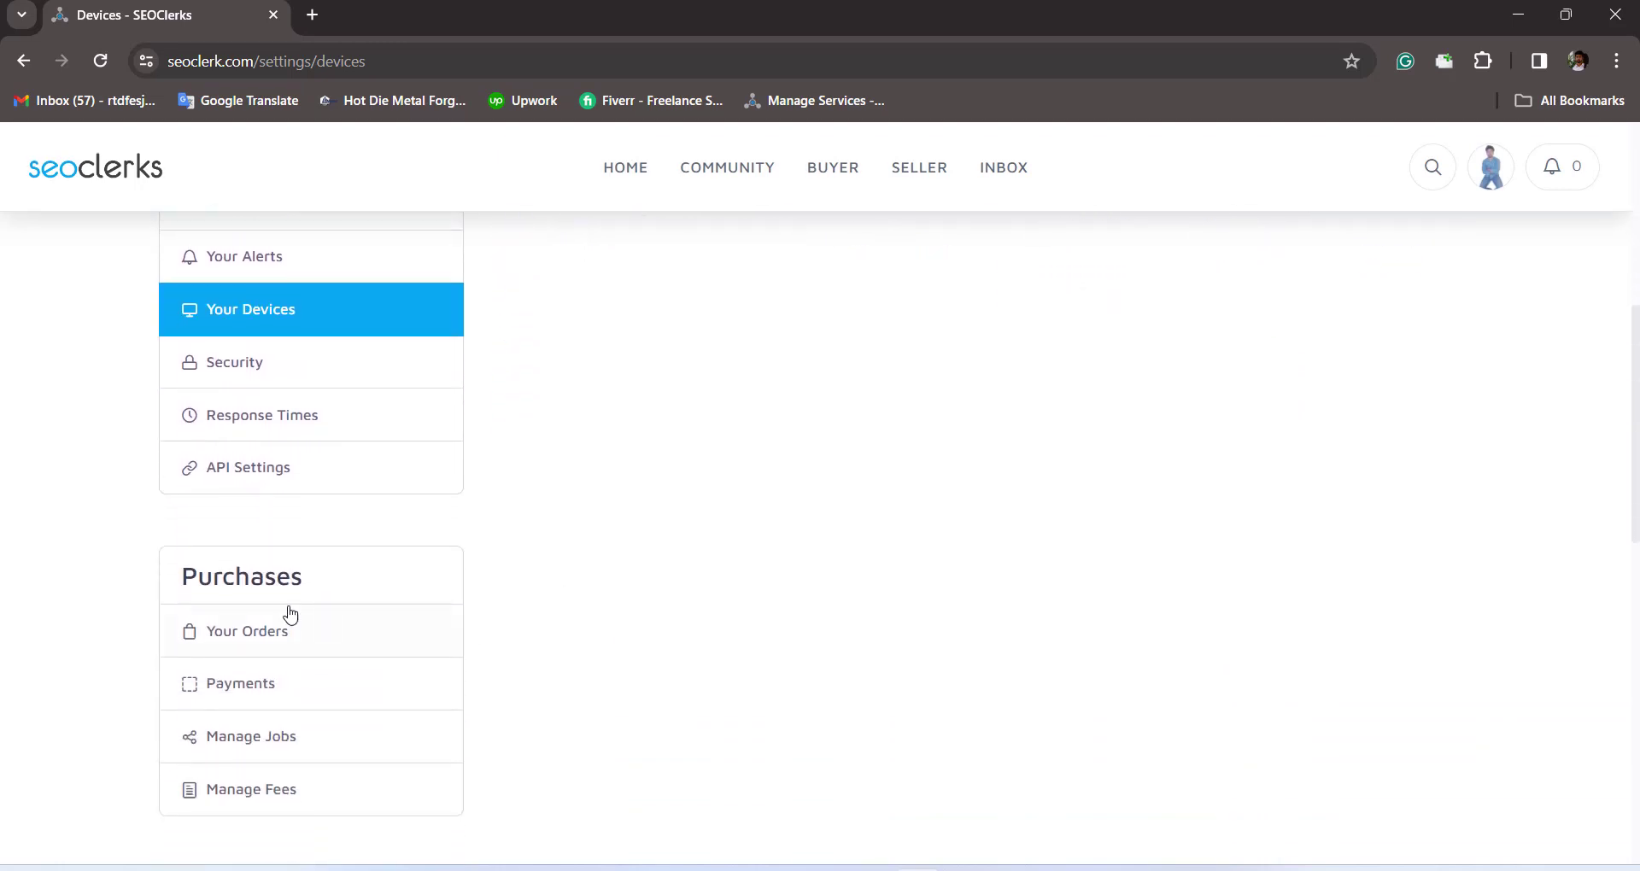
left_click(303, 632)
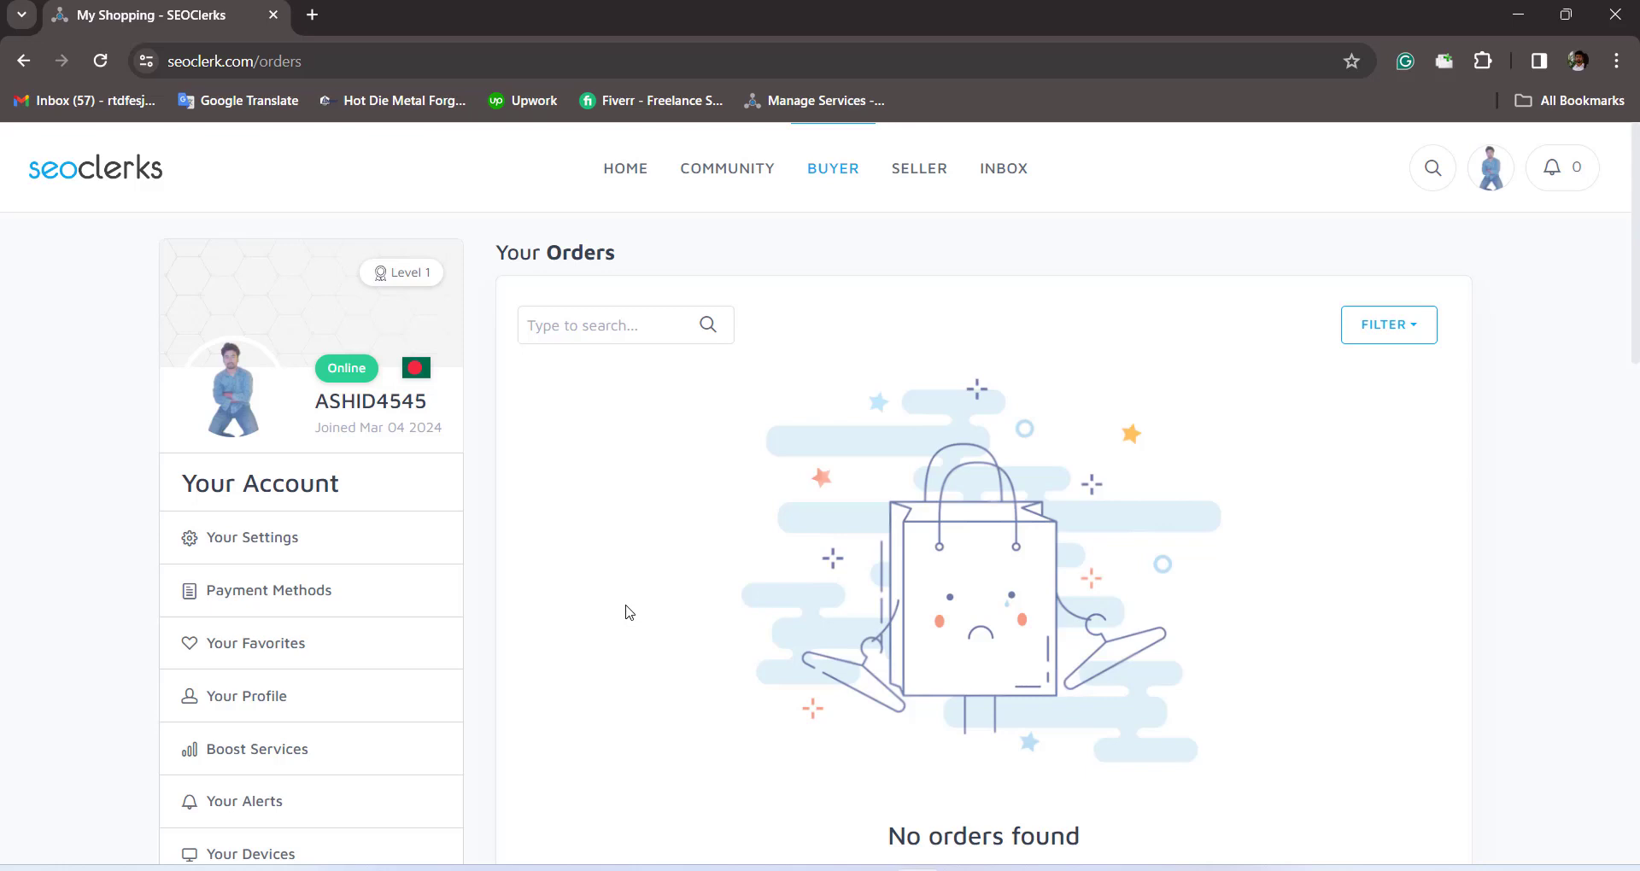
mouse_move(908, 186)
scroll(540, 745, "down", 6)
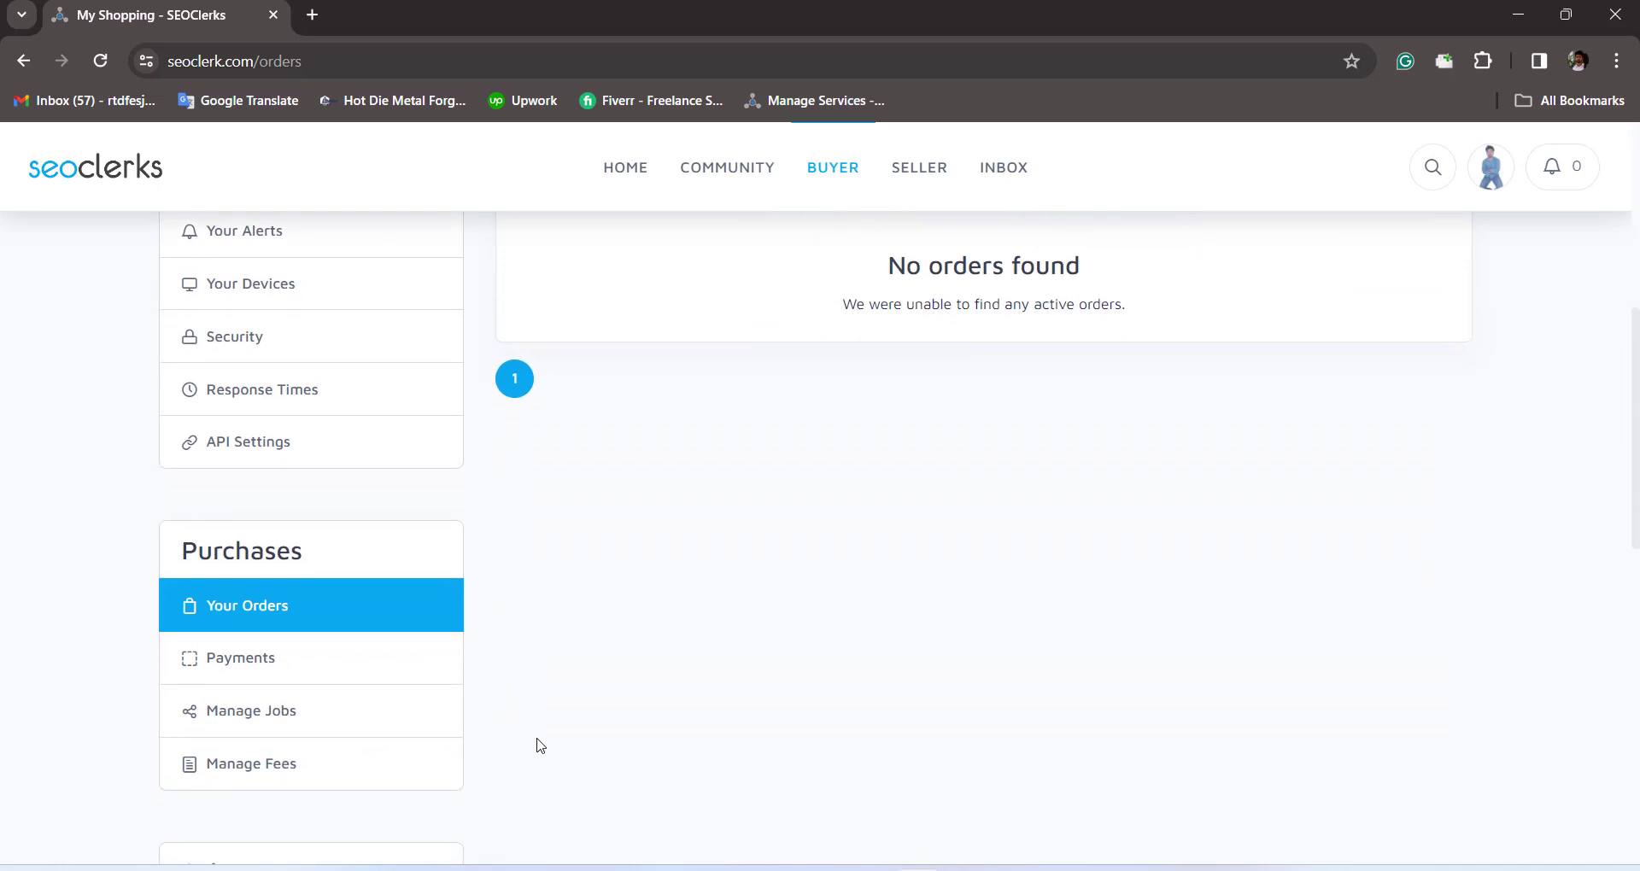
scroll(539, 745, "down", 3)
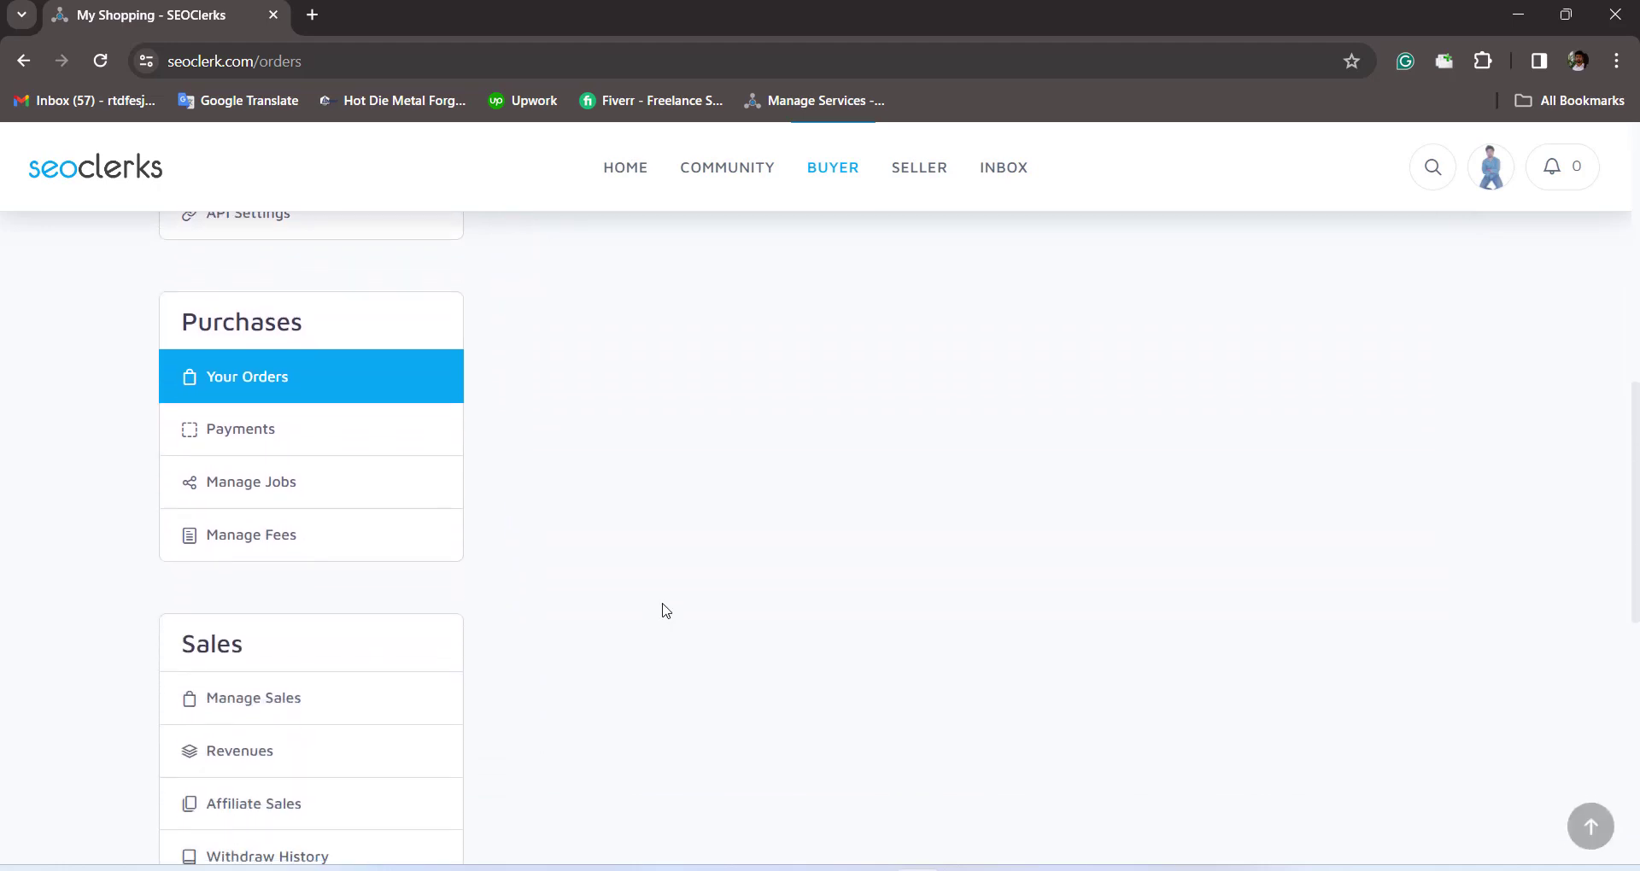
Open the sales revenue overview and examine the Available and Awaiting Clearance balances.
scroll(666, 611, "down", 3)
left_click(373, 507)
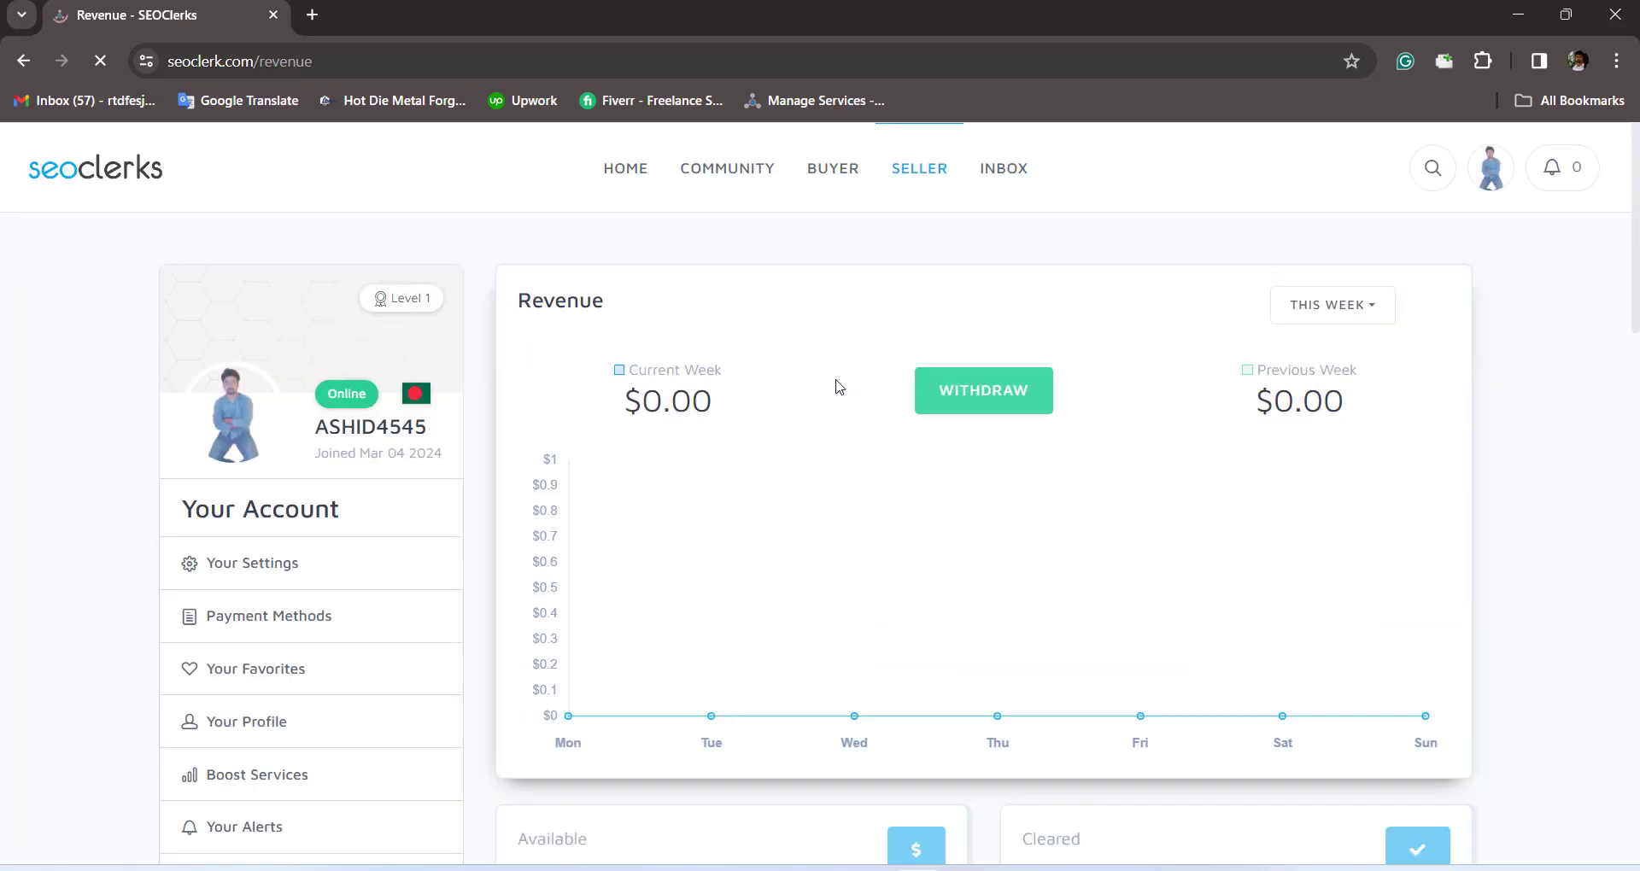
scroll(838, 386, "down", 5)
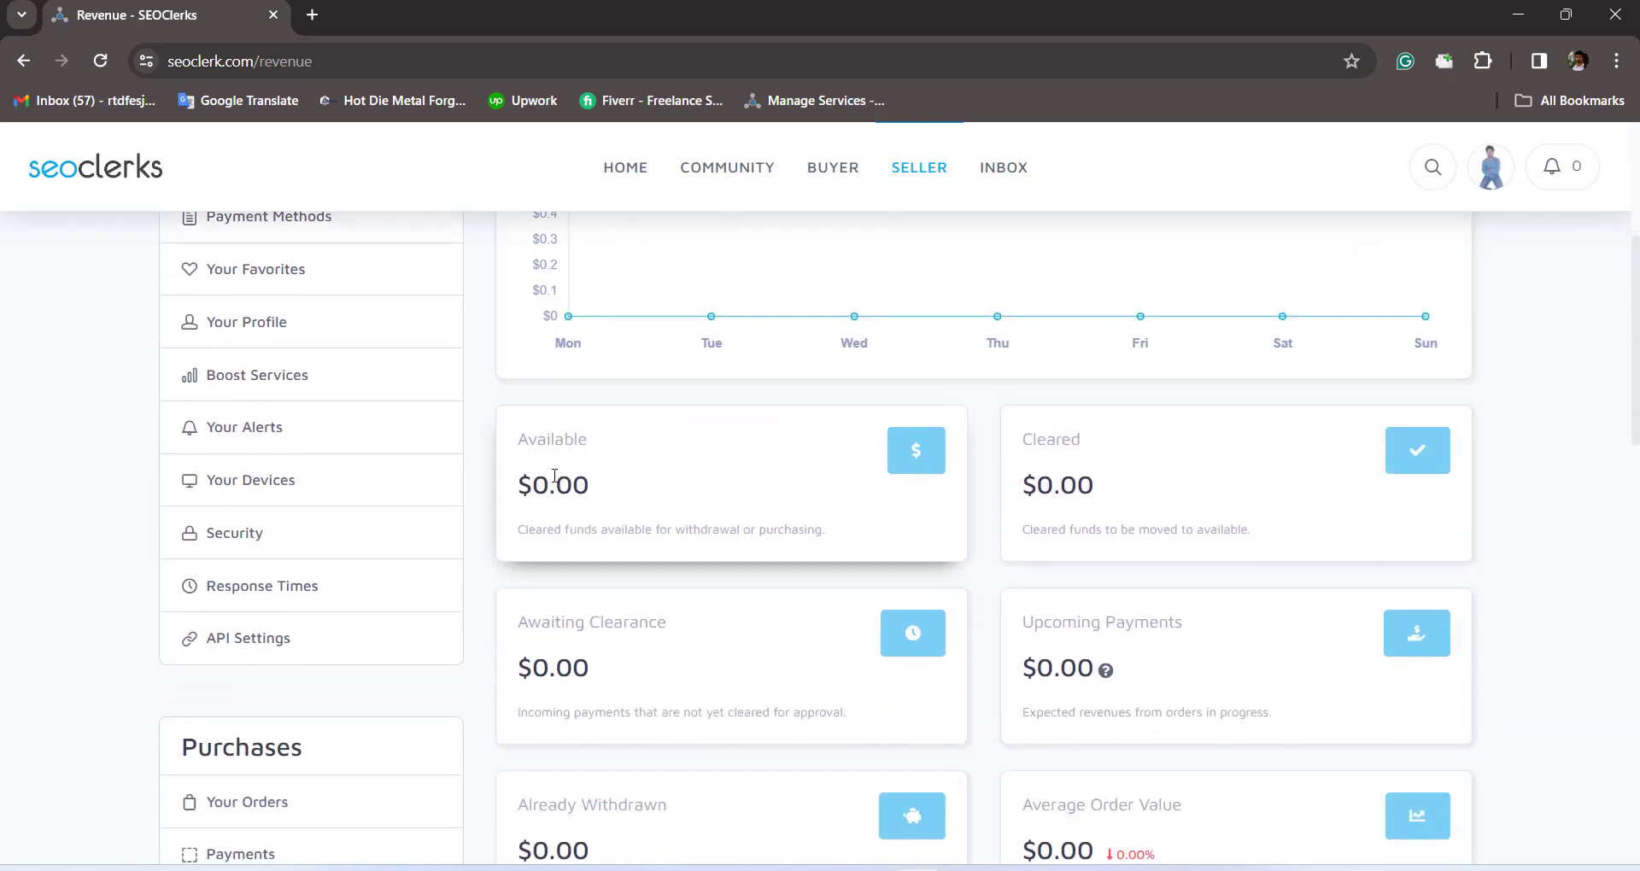
left_click_drag(597, 486, 515, 487)
left_click_drag(605, 499, 514, 495)
left_click(597, 499)
scroll(596, 504, "down", 1)
left_click_drag(589, 593, 555, 593)
left_click(560, 595)
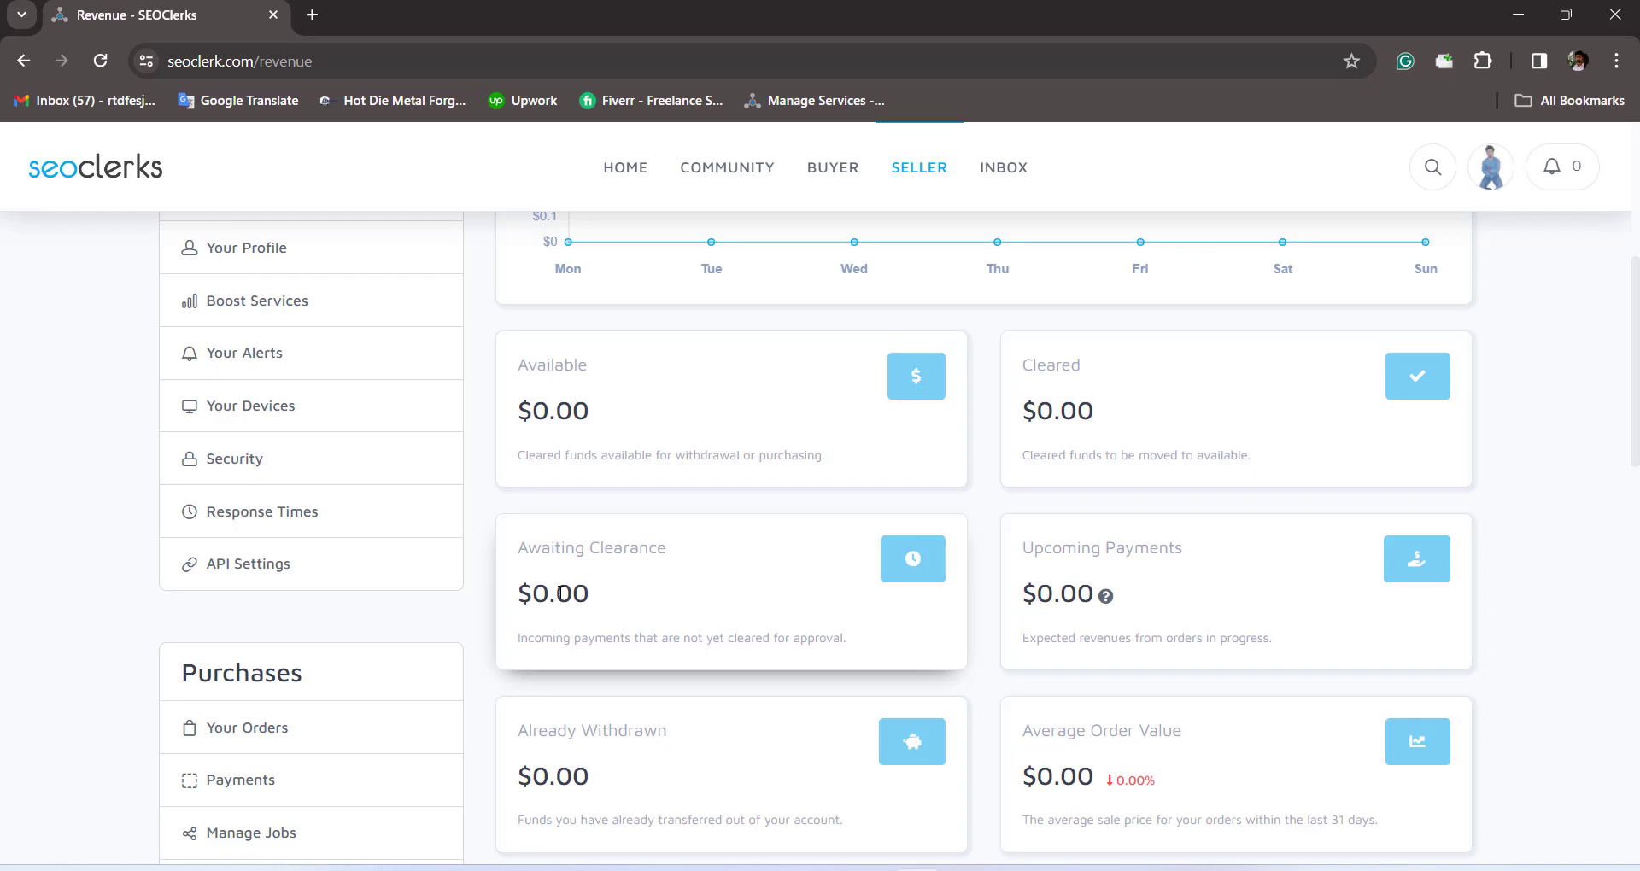
Examine the Awaiting Clearance, Already Withdrawn and Average Order Value figures in the revenue overview.
left_click_drag(557, 598, 516, 598)
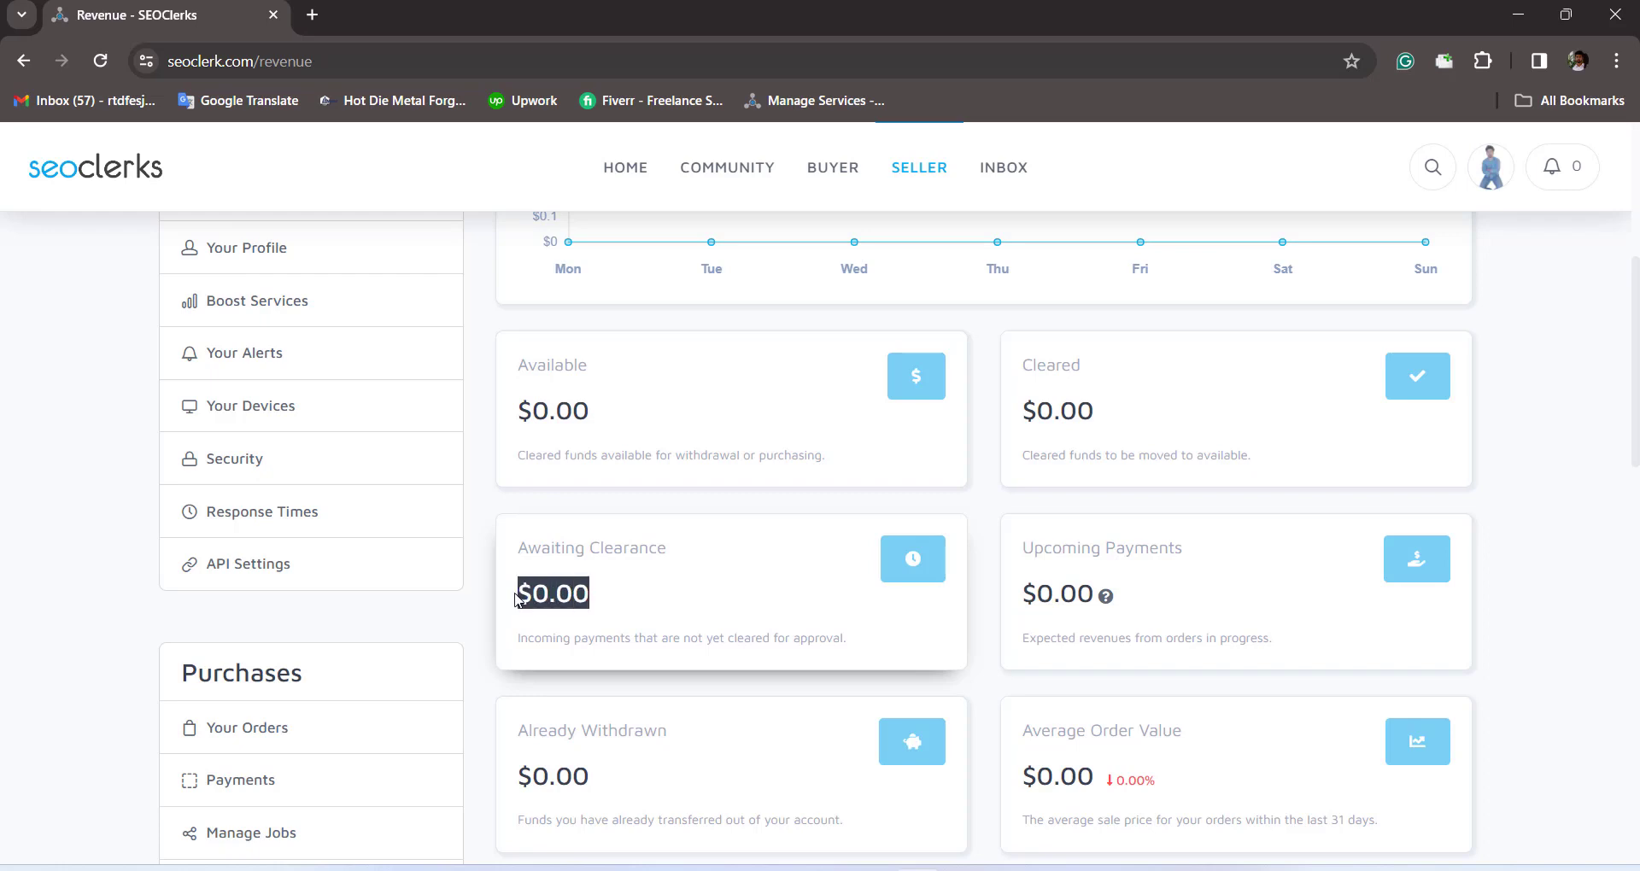
left_click(516, 598)
scroll(512, 598, "down", 2)
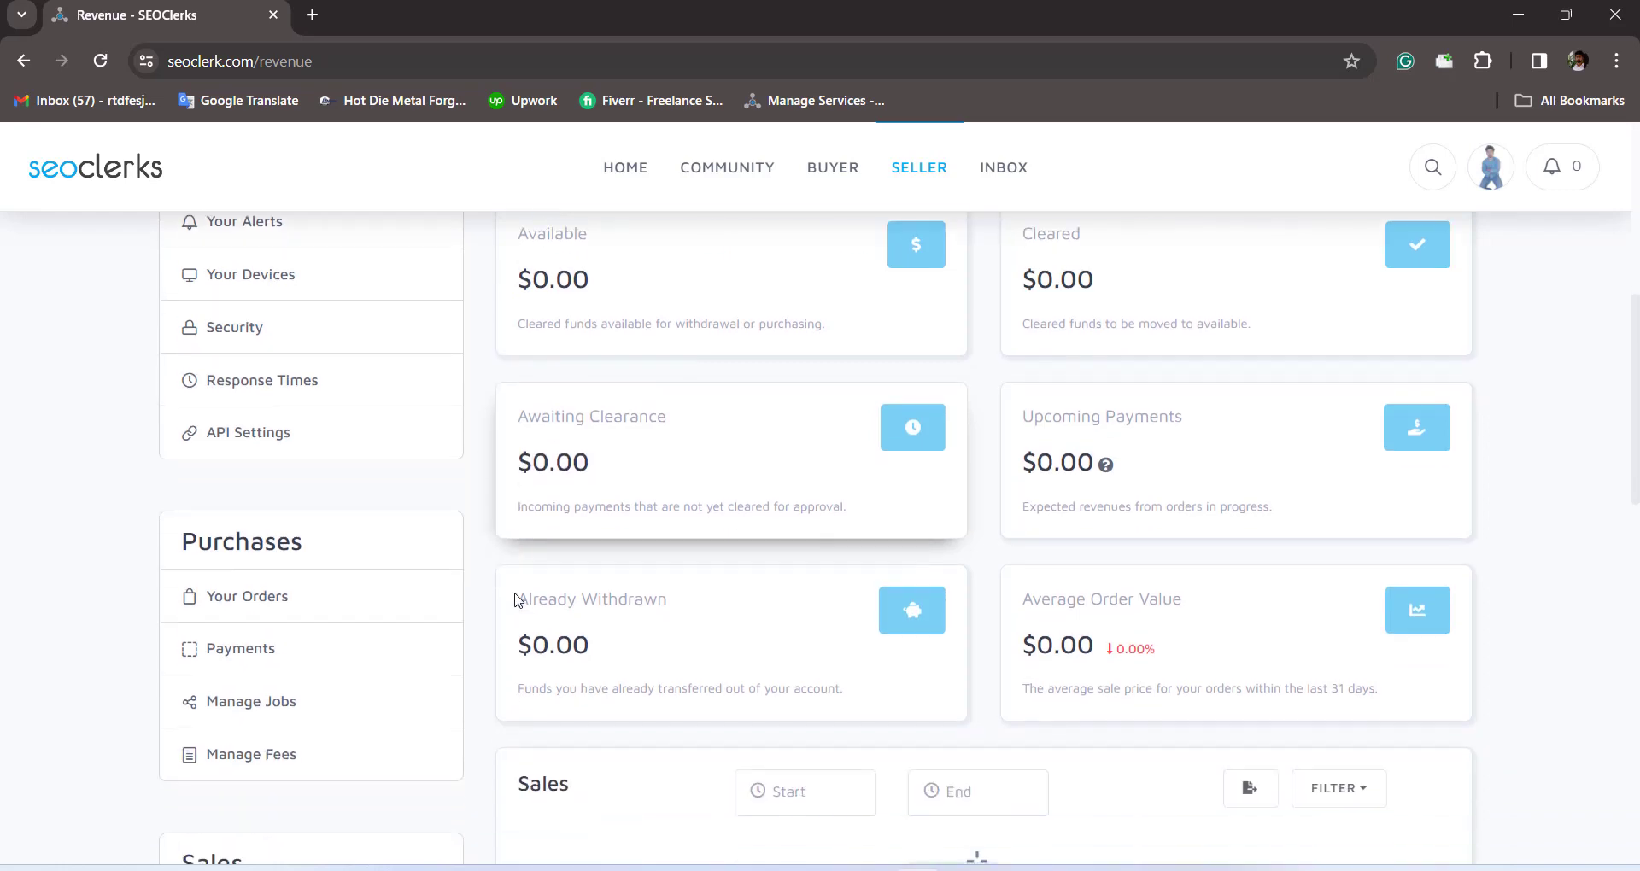
left_click_drag(590, 611, 512, 615)
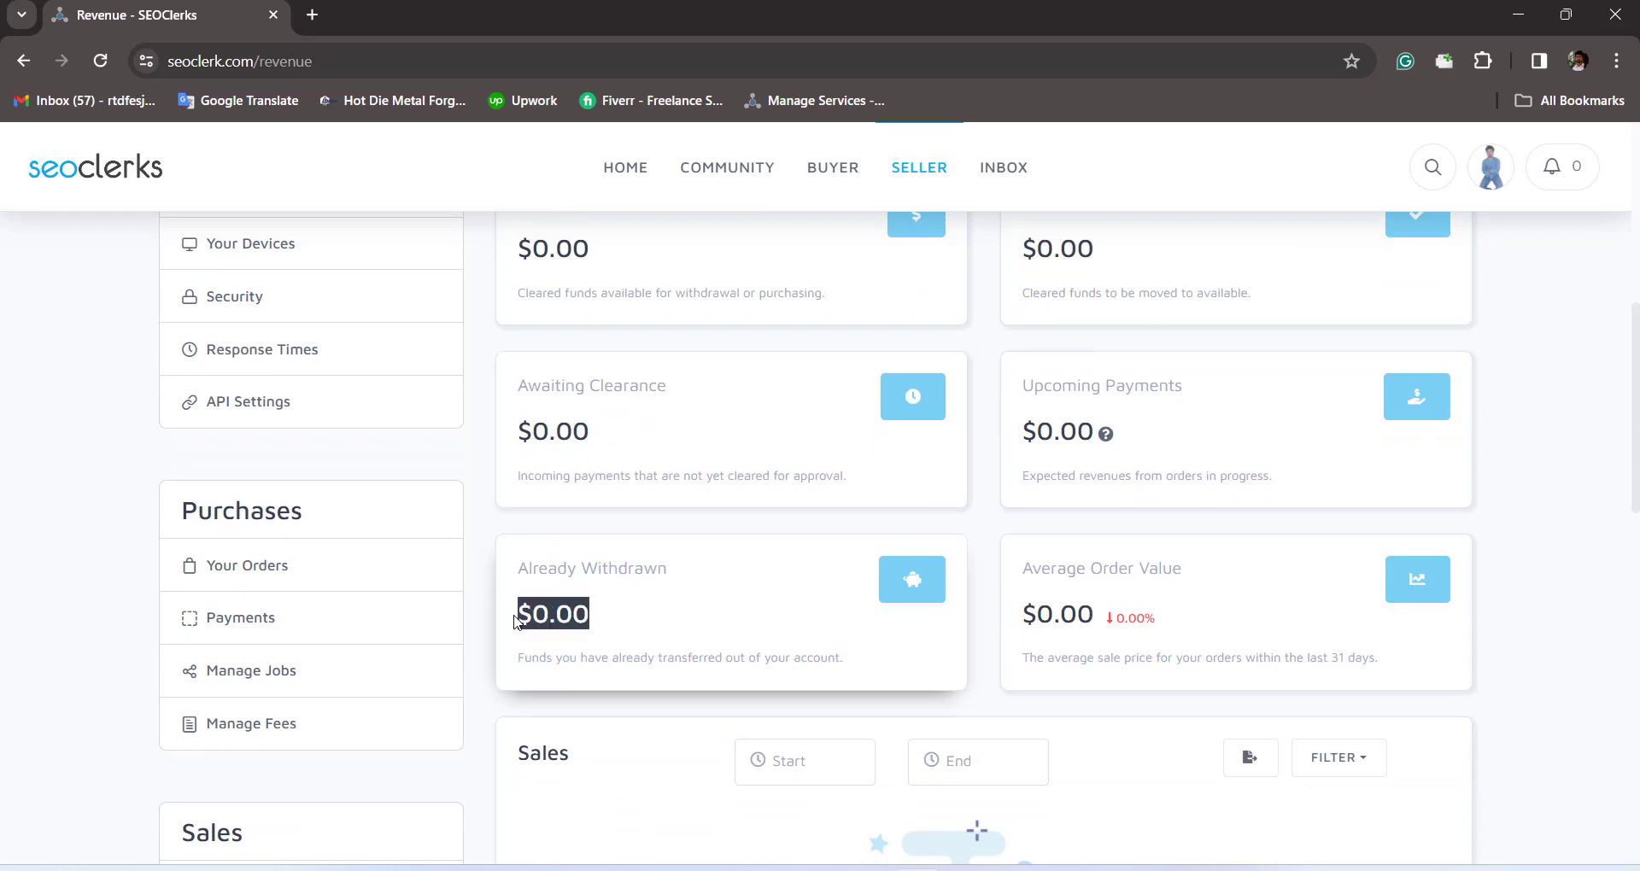
left_click(559, 617)
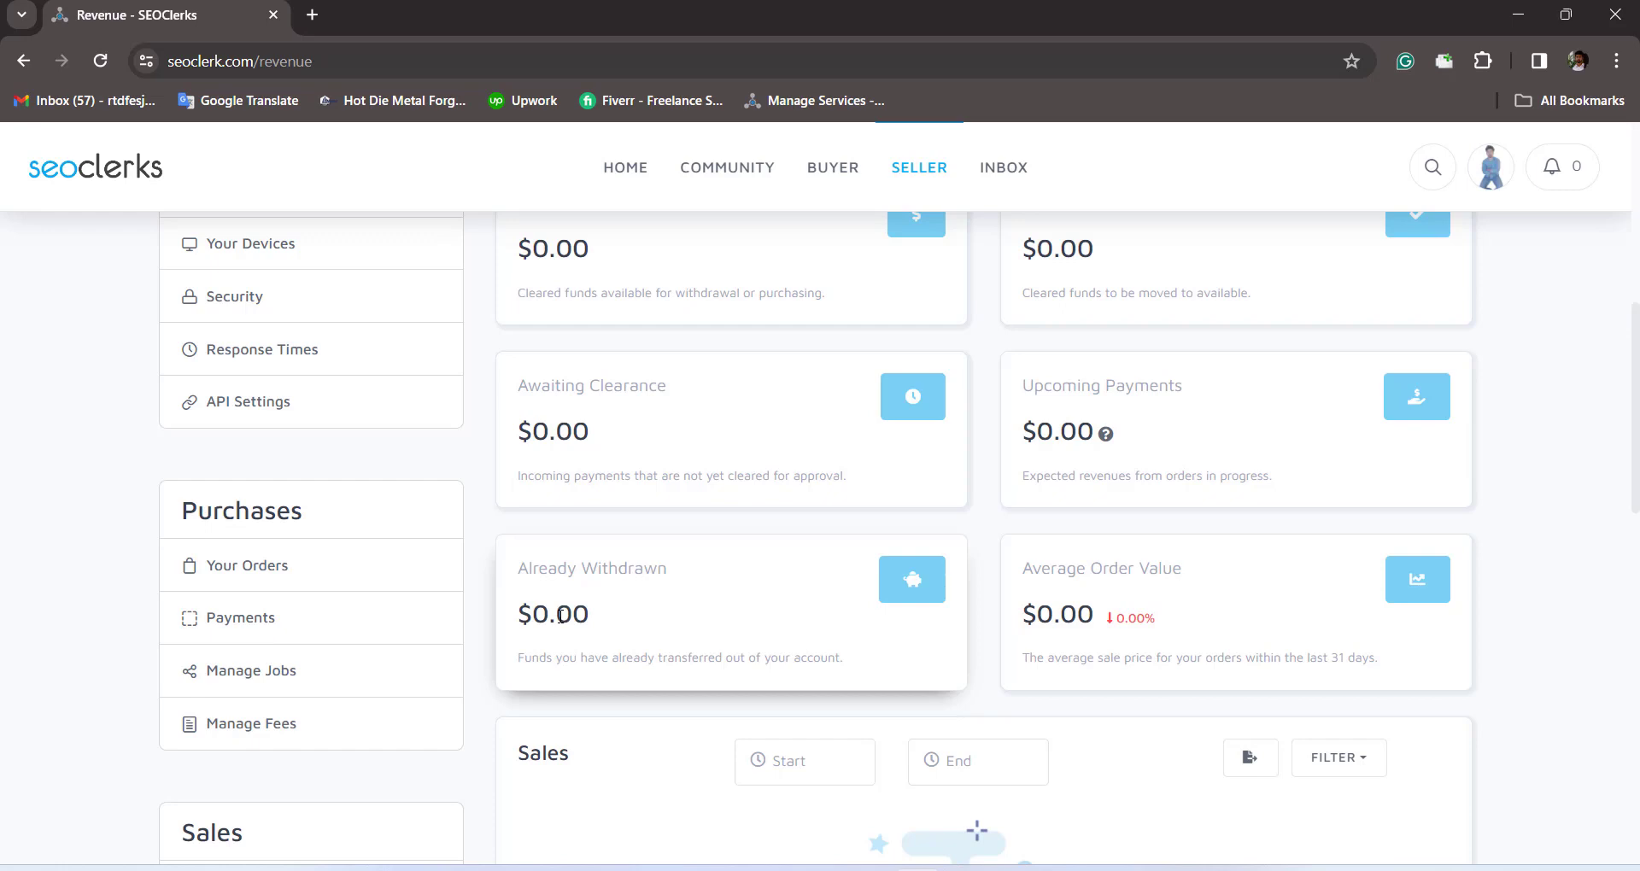
left_click_drag(589, 614, 511, 616)
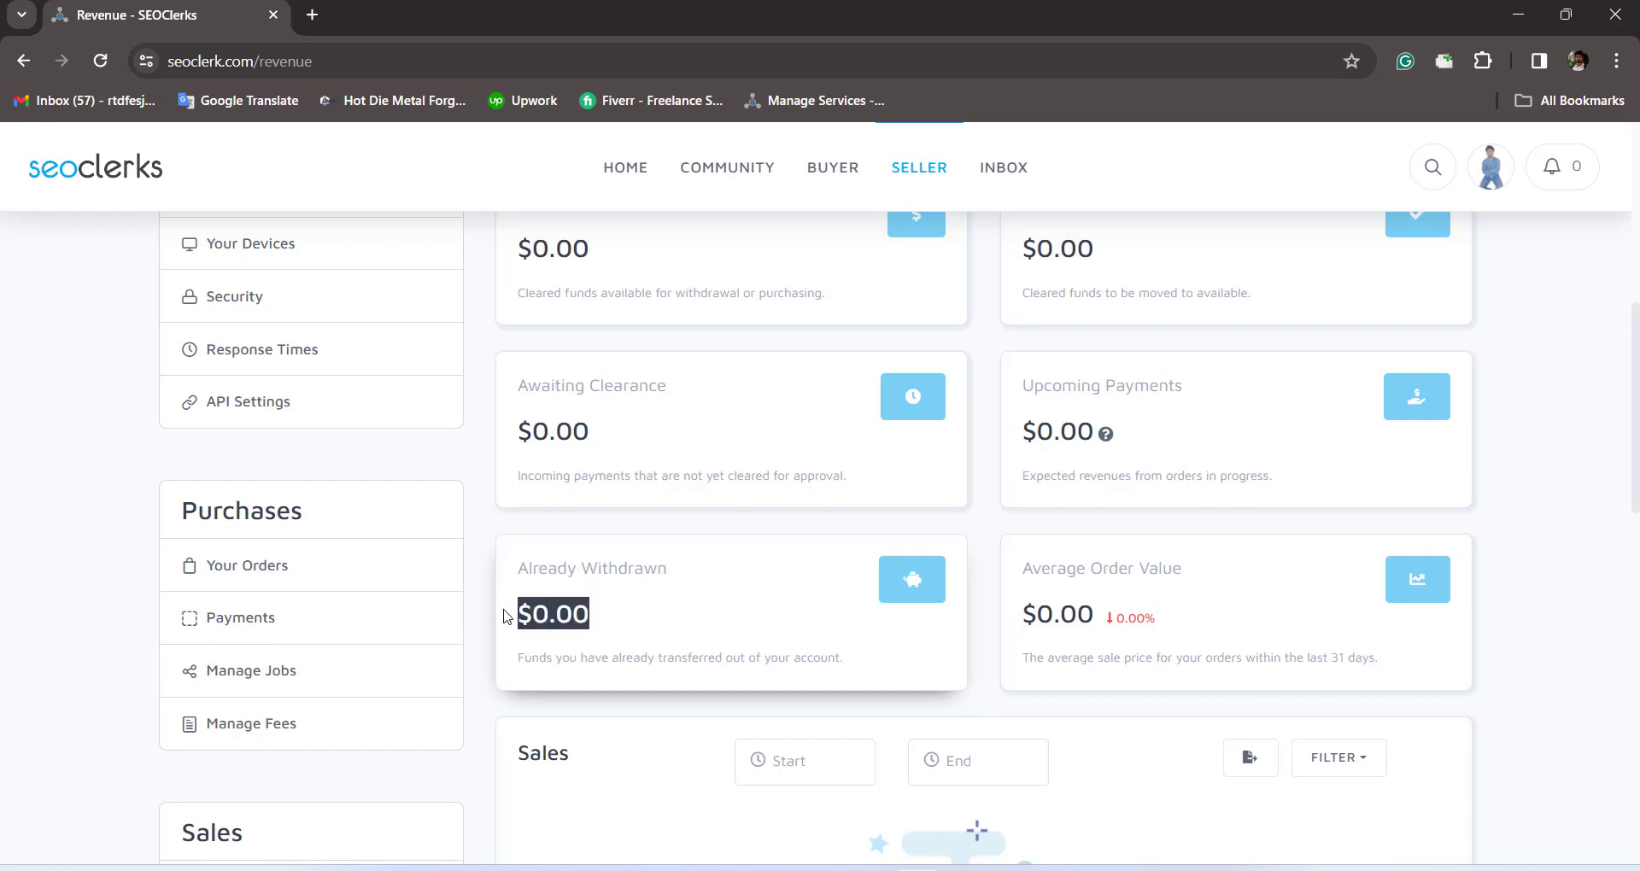
left_click(614, 622)
scroll(612, 622, "up", 1)
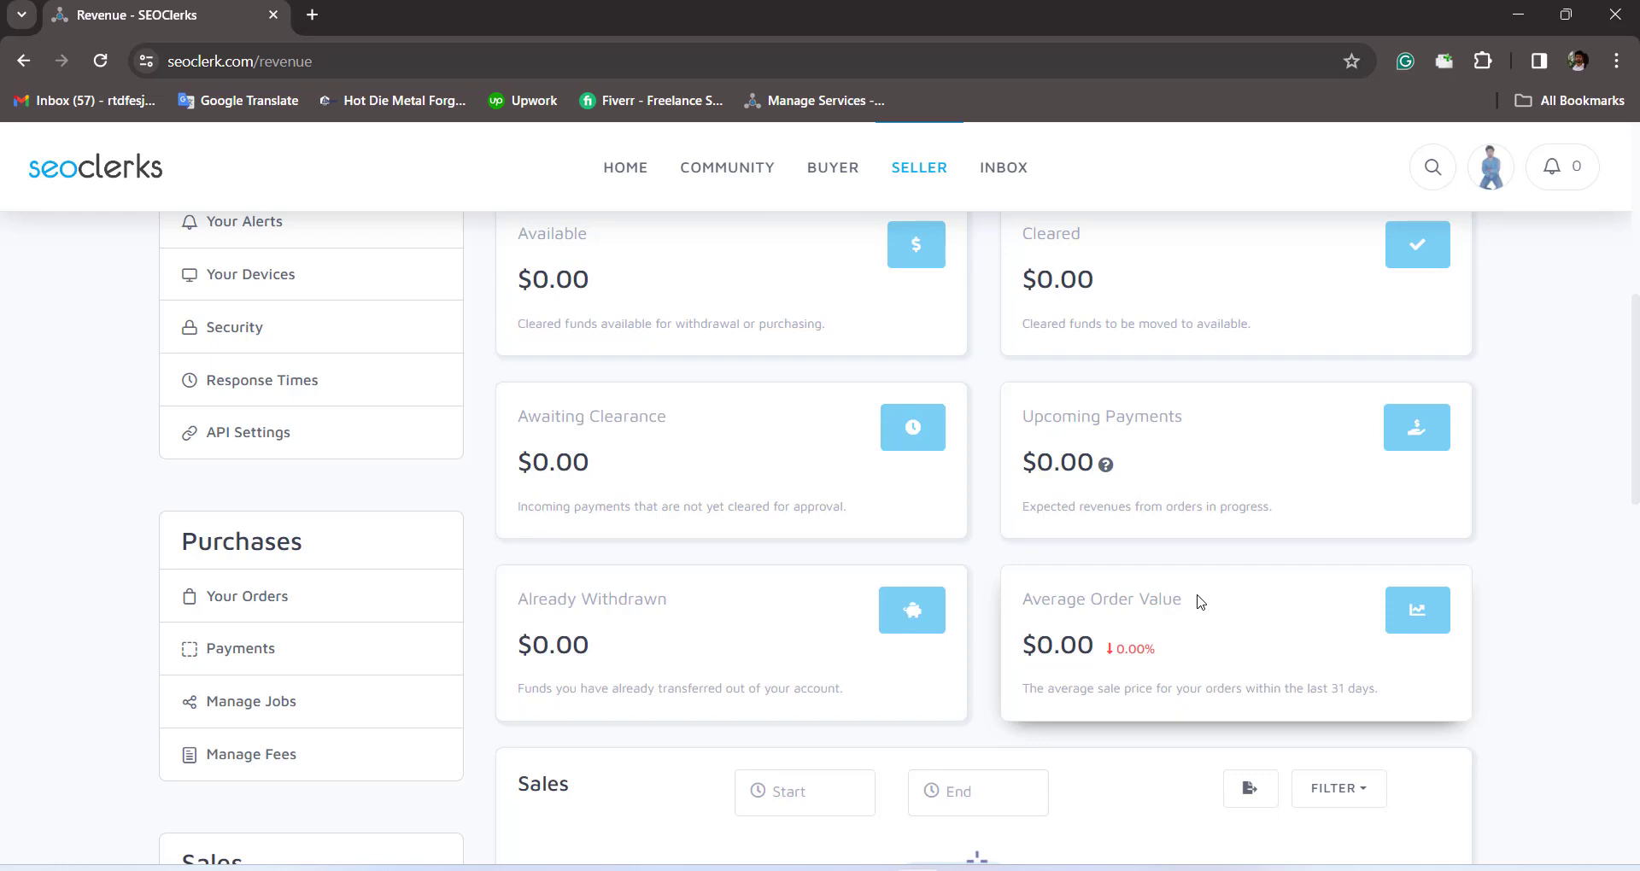
scroll(1200, 602, "up", 1)
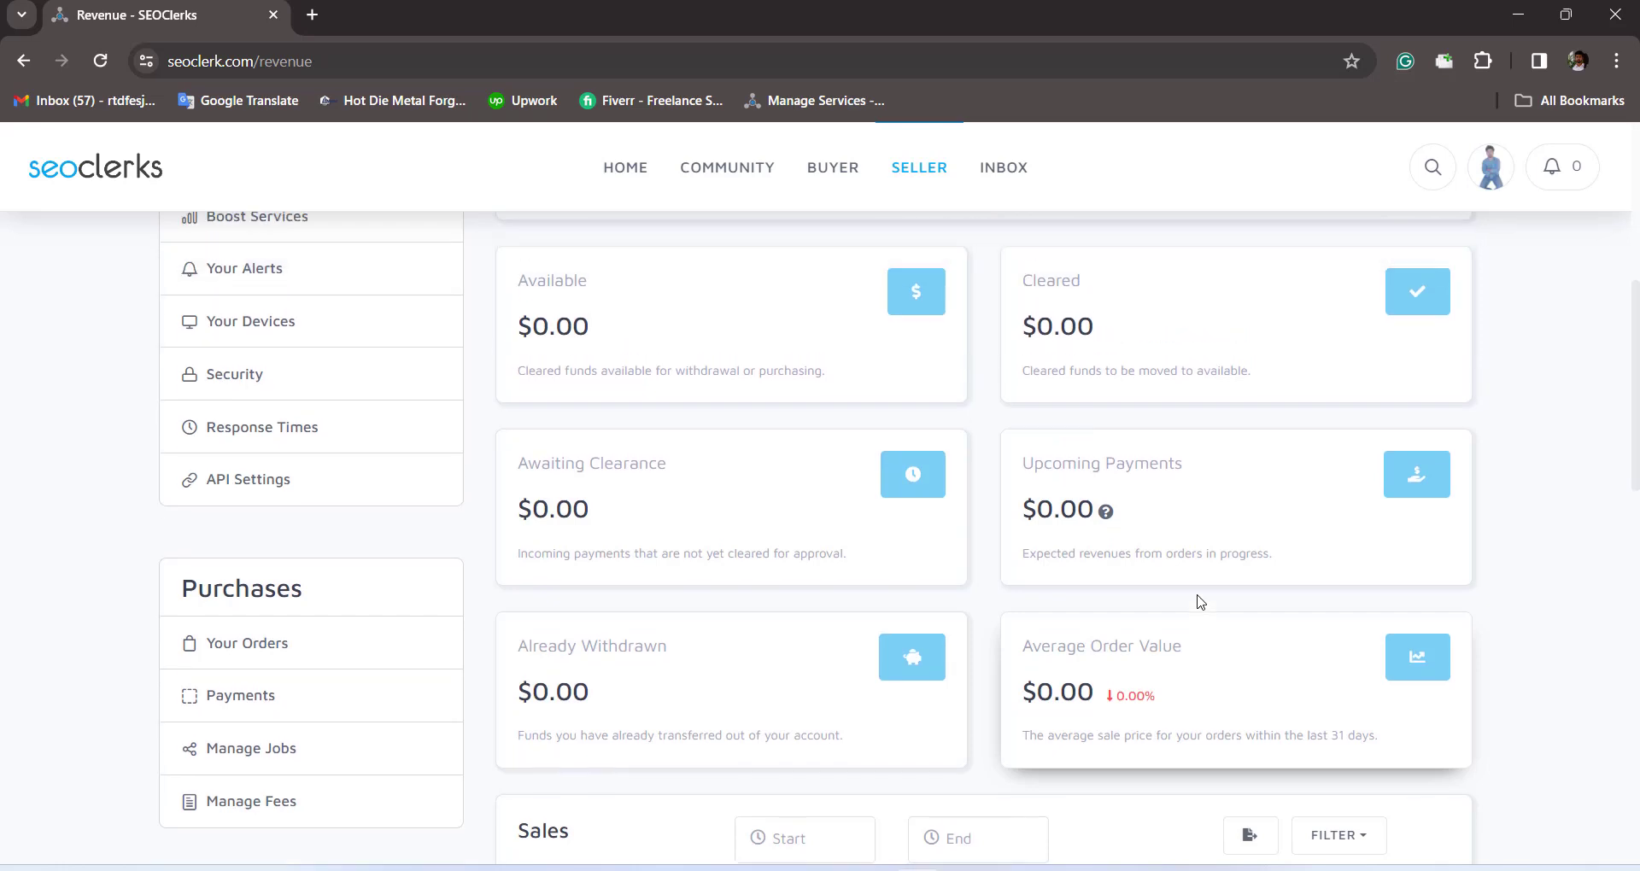
scroll(1163, 599, "up", 5)
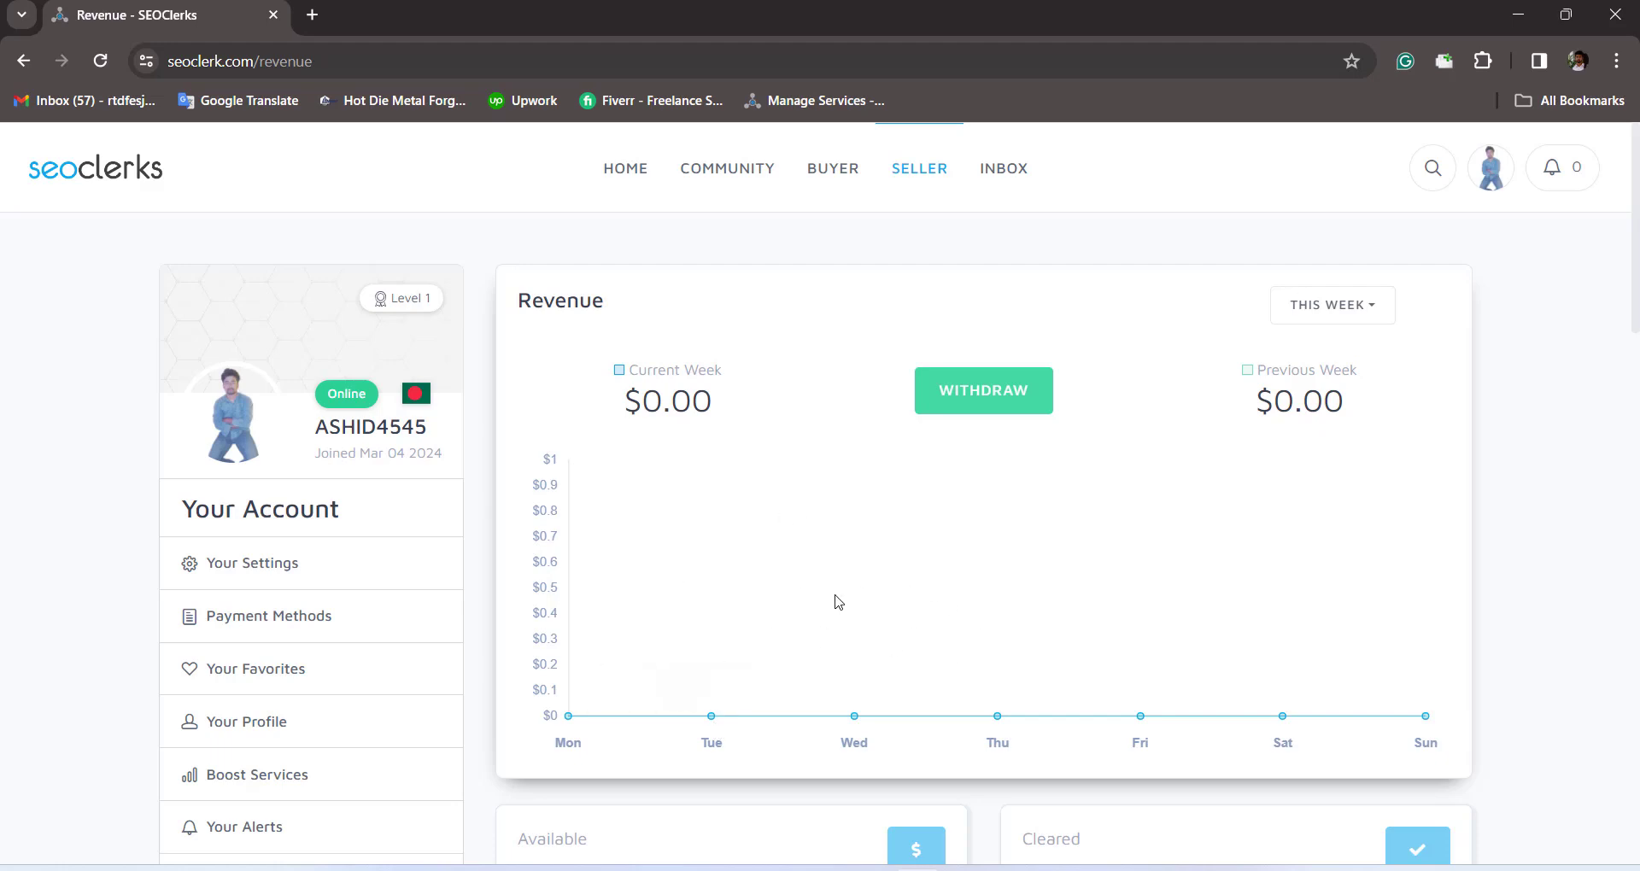
Open the sales withdrawal history and examine the Total Withdrawals and Amount figures.
scroll(835, 602, "down", 15)
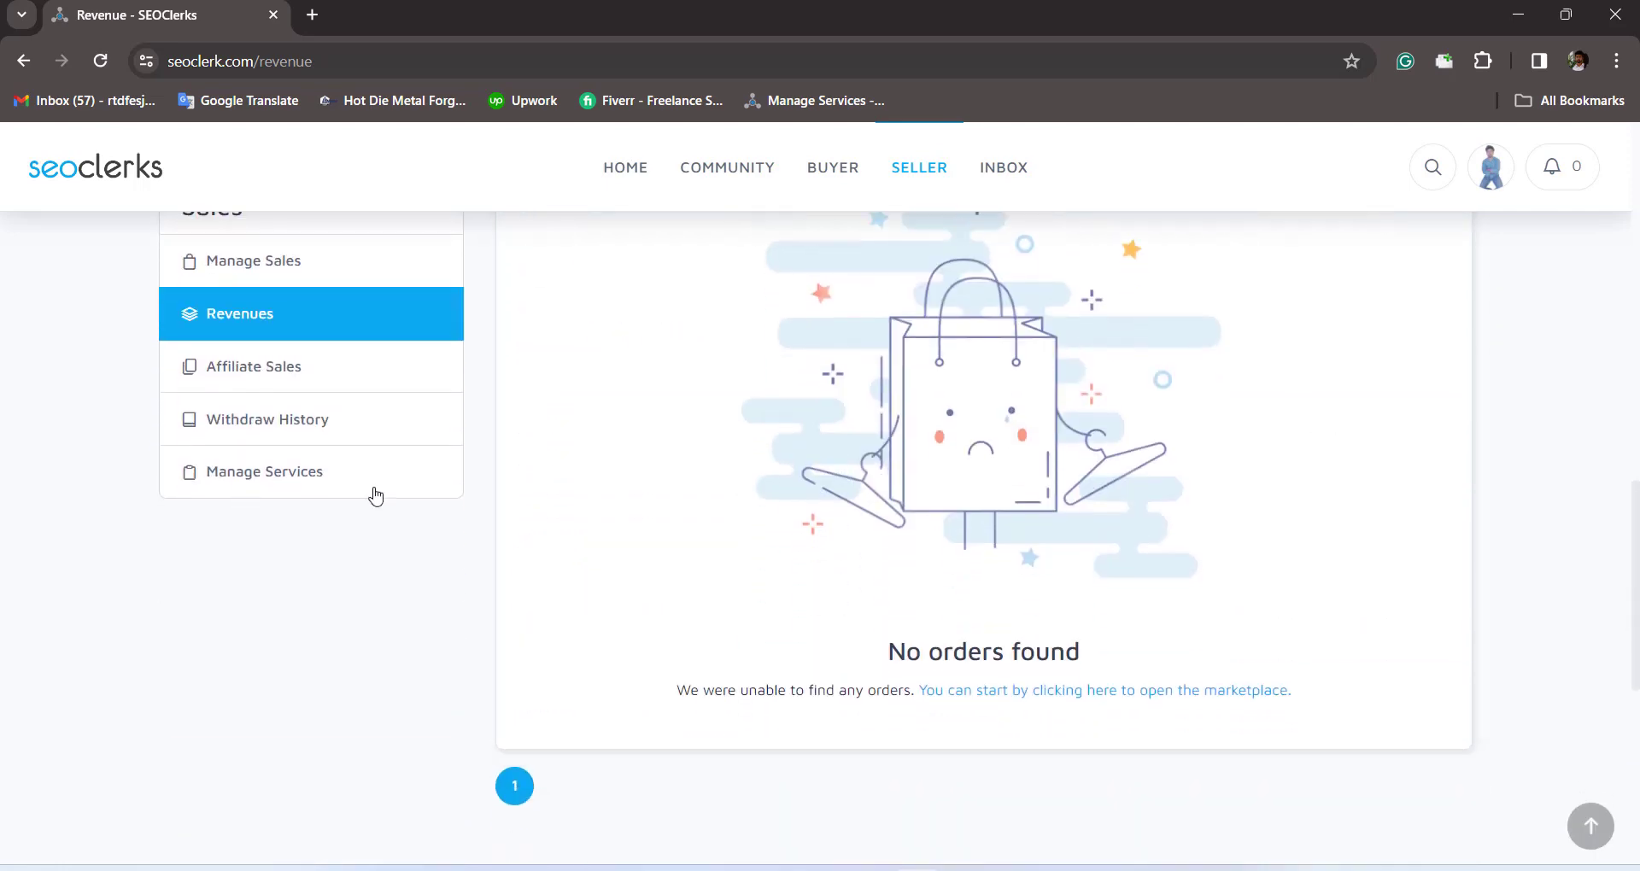
left_click(336, 433)
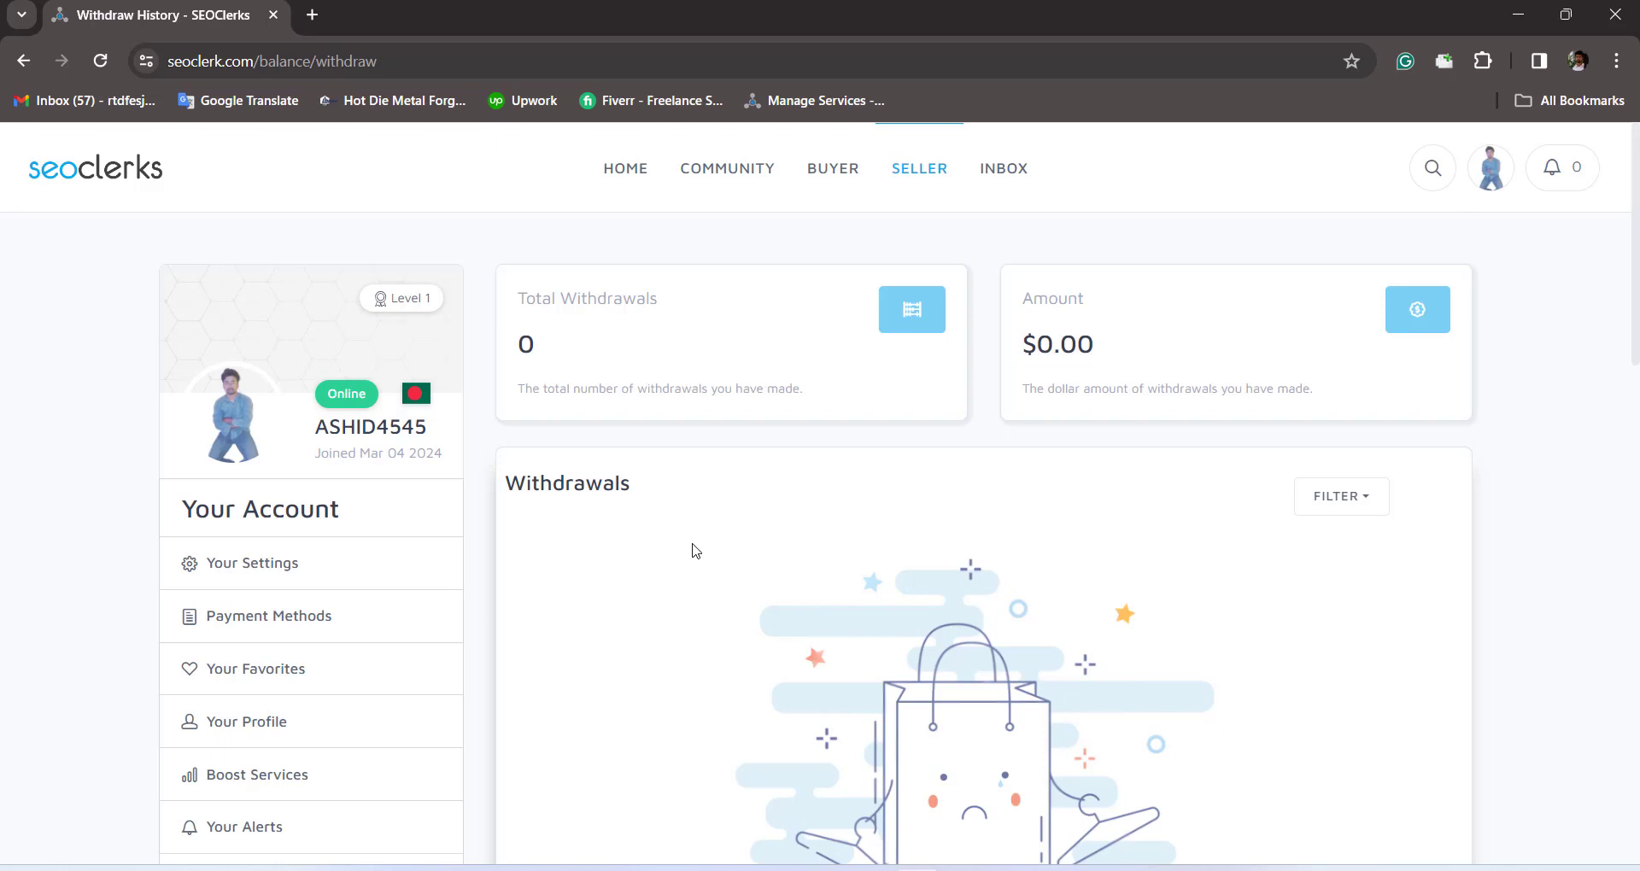
double_click(526, 344)
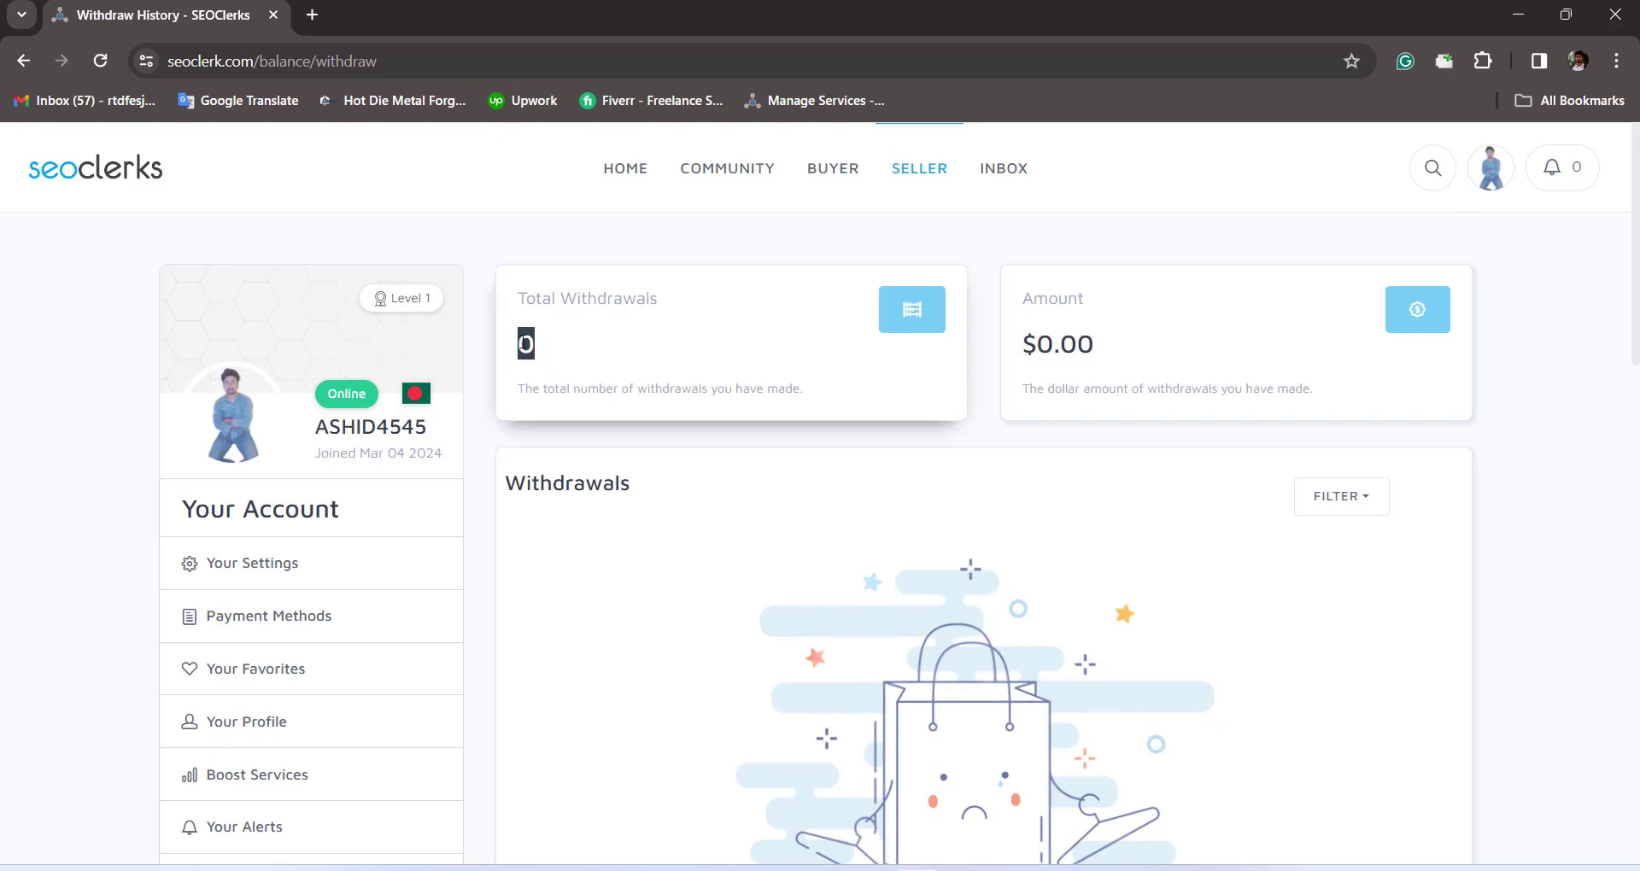
left_click(525, 343)
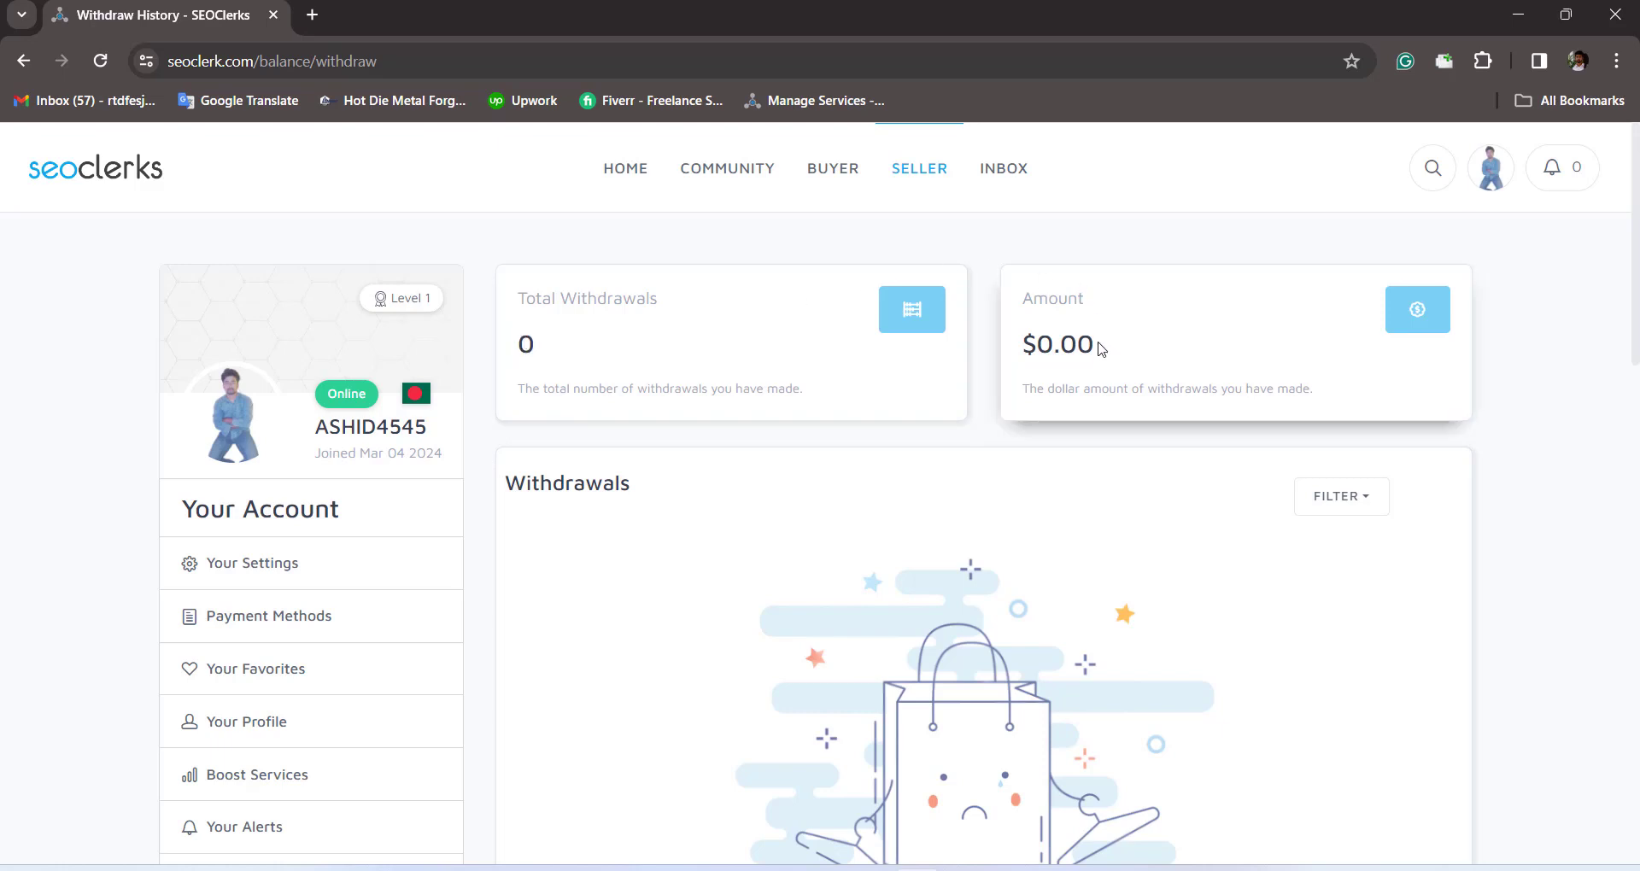
left_click_drag(1099, 345, 1029, 339)
left_click(1029, 342)
left_click_drag(1096, 346, 1021, 342)
left_click(944, 384)
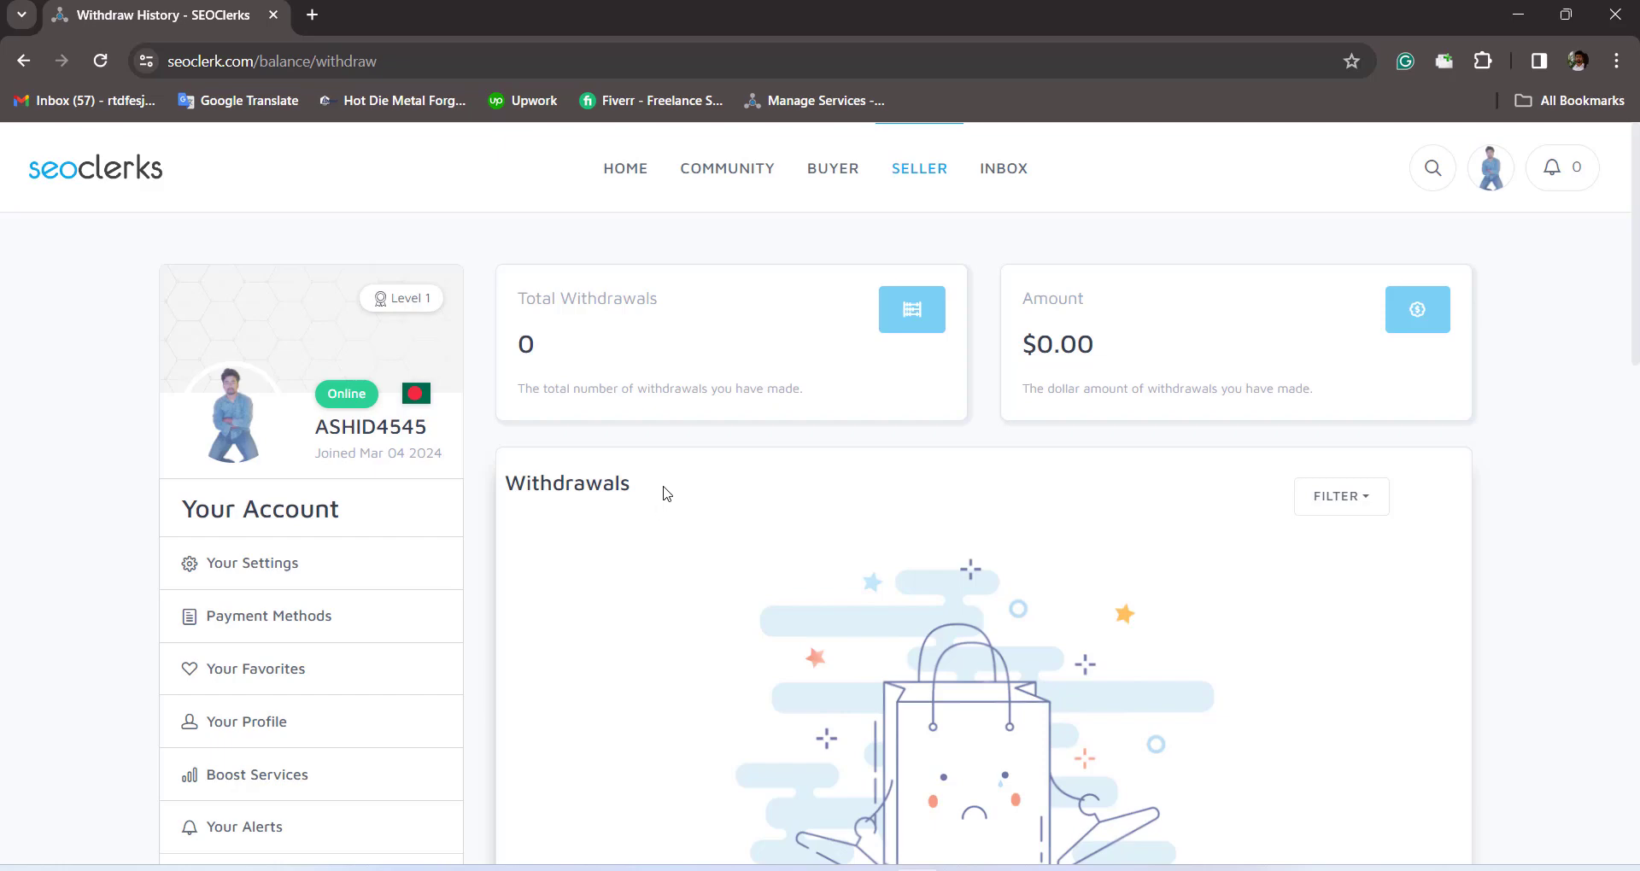
Open the page for managing services and examine the Sales, Total Views and Total Revenue figures.
scroll(636, 675, "down", 12)
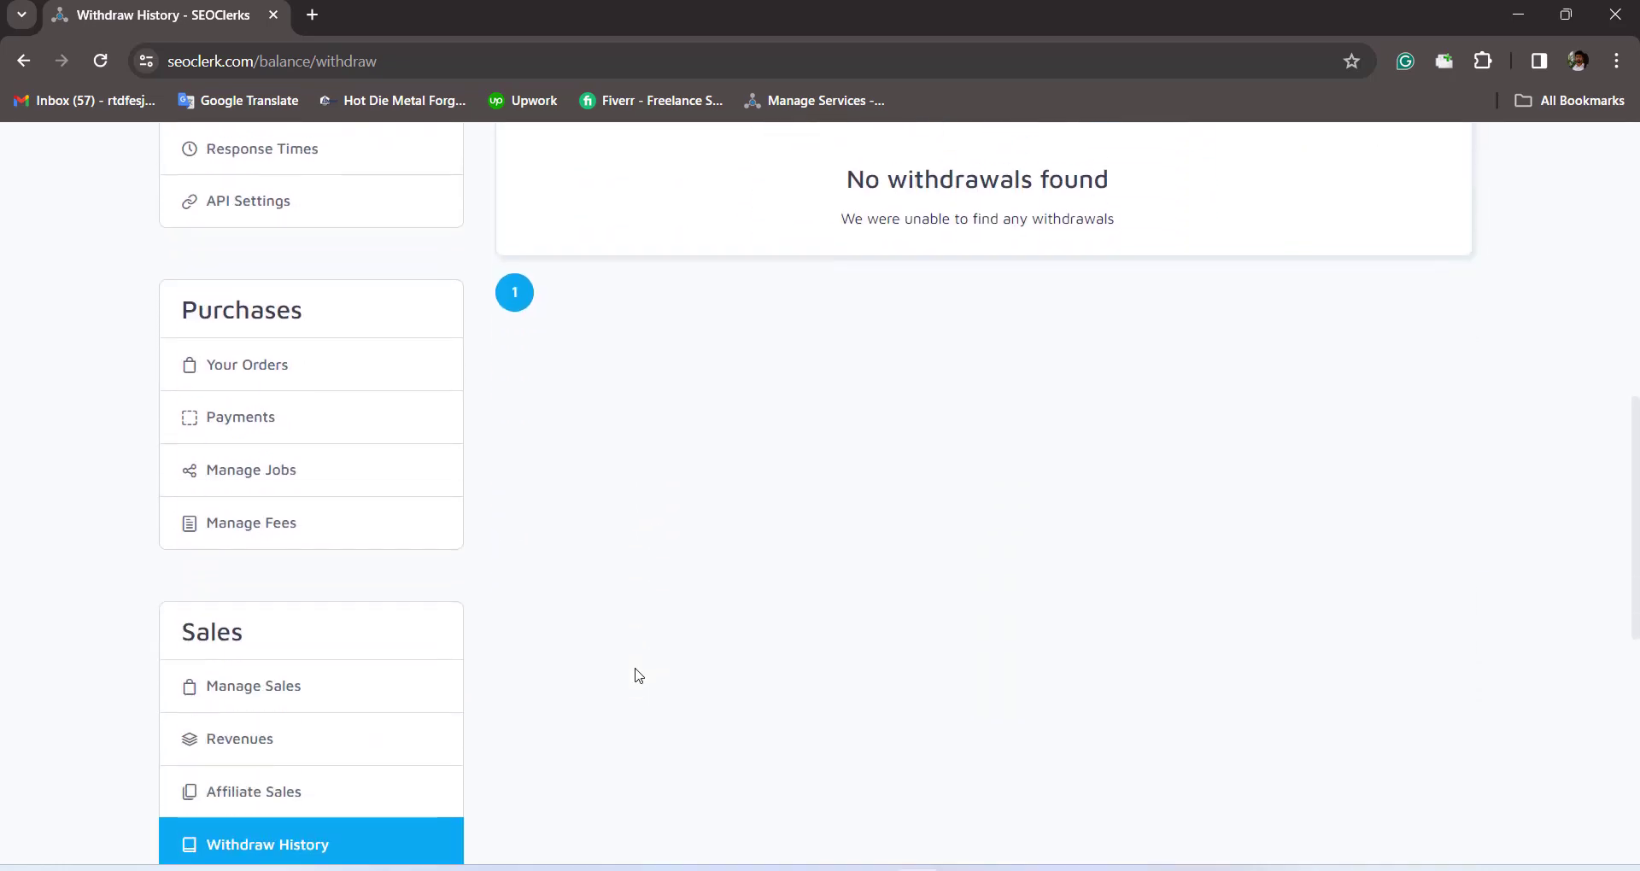
left_click(362, 690)
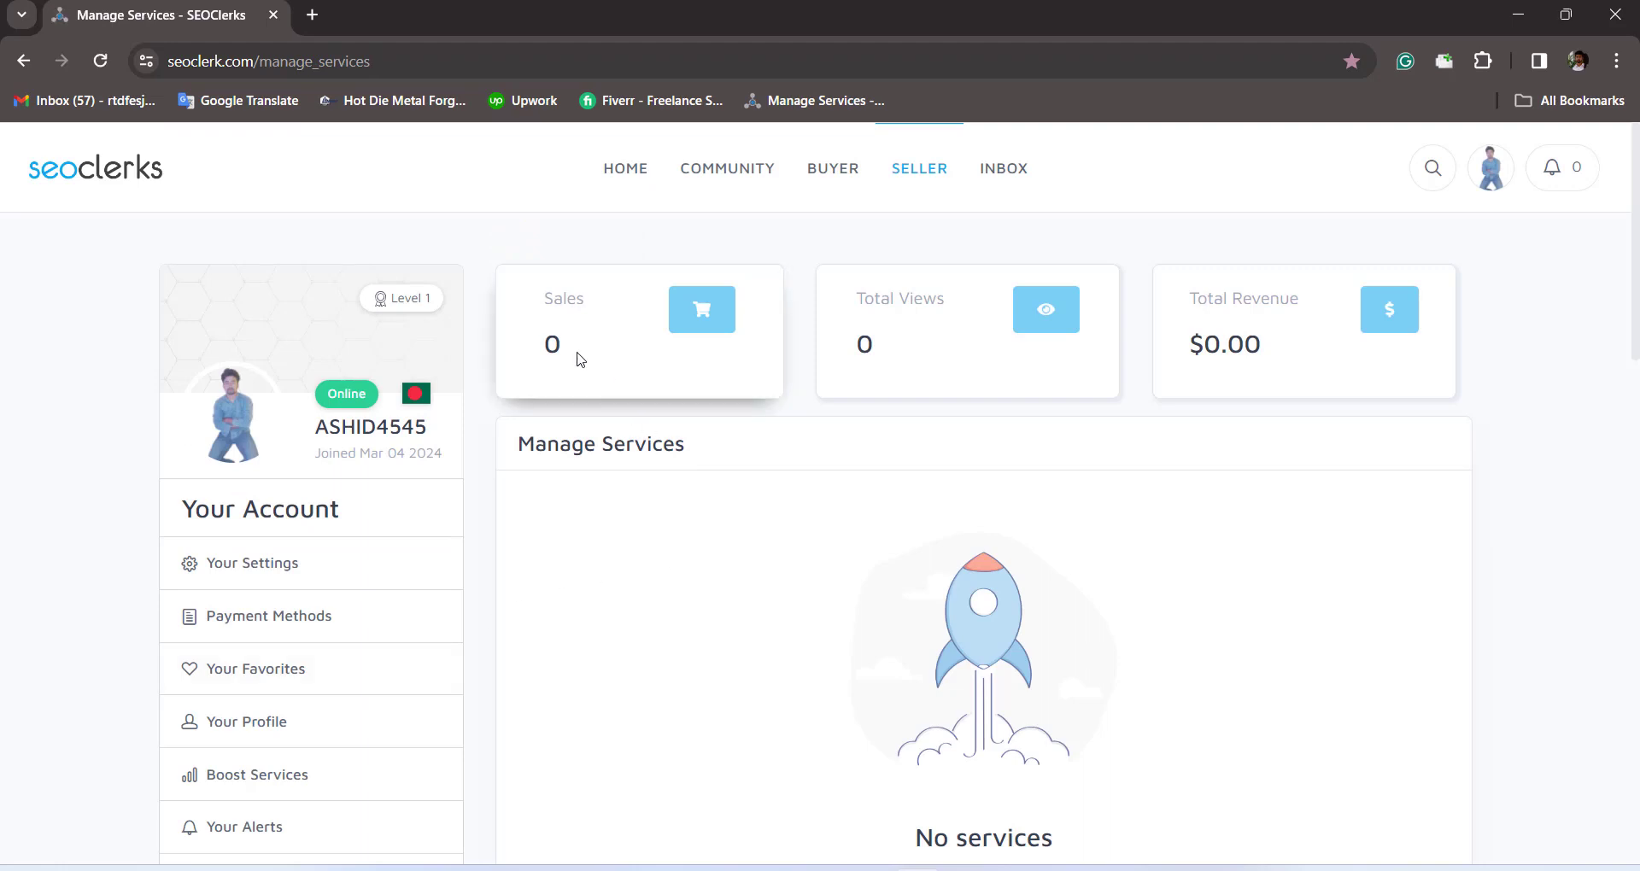
double_click(553, 344)
left_click(552, 343)
left_click_drag(575, 344, 538, 342)
left_click_drag(880, 354, 854, 352)
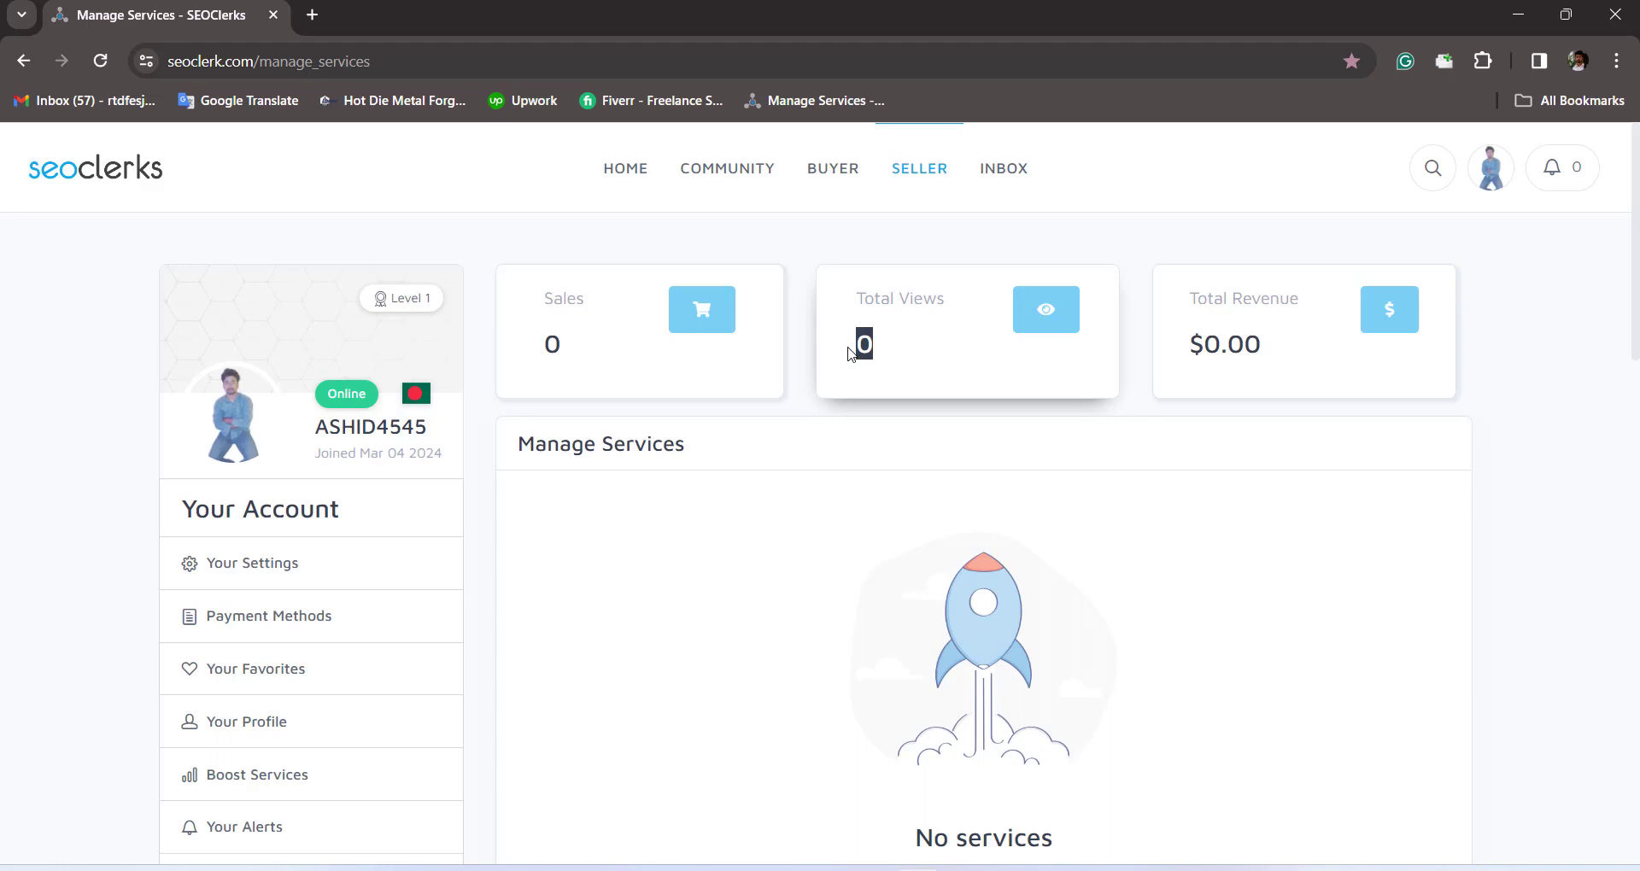
left_click(935, 352)
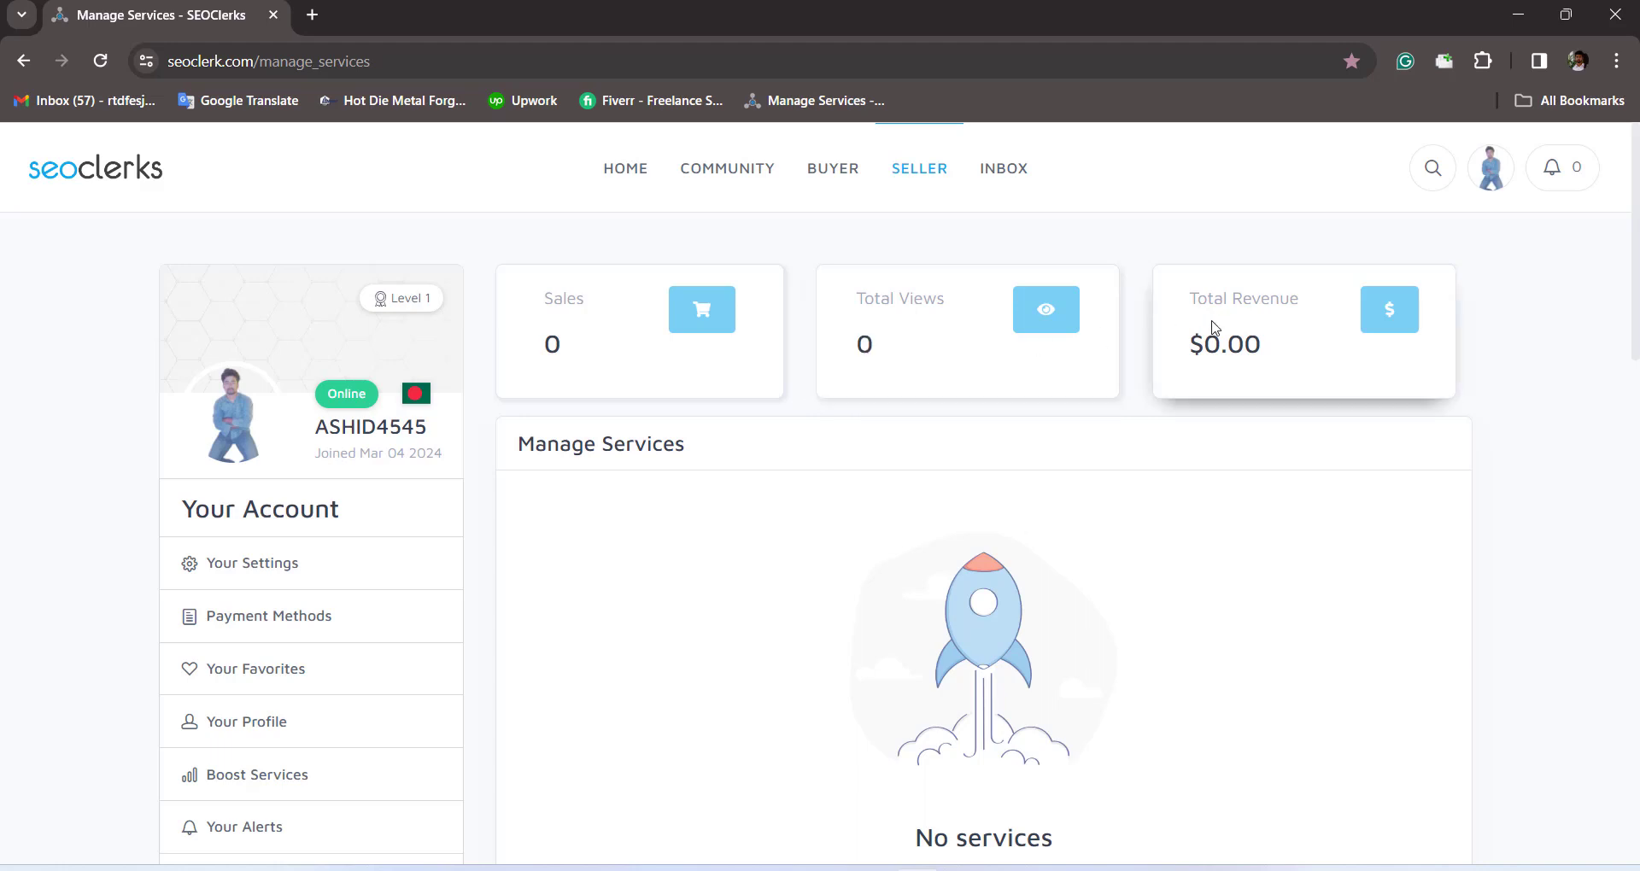
left_click_drag(1274, 342, 1191, 346)
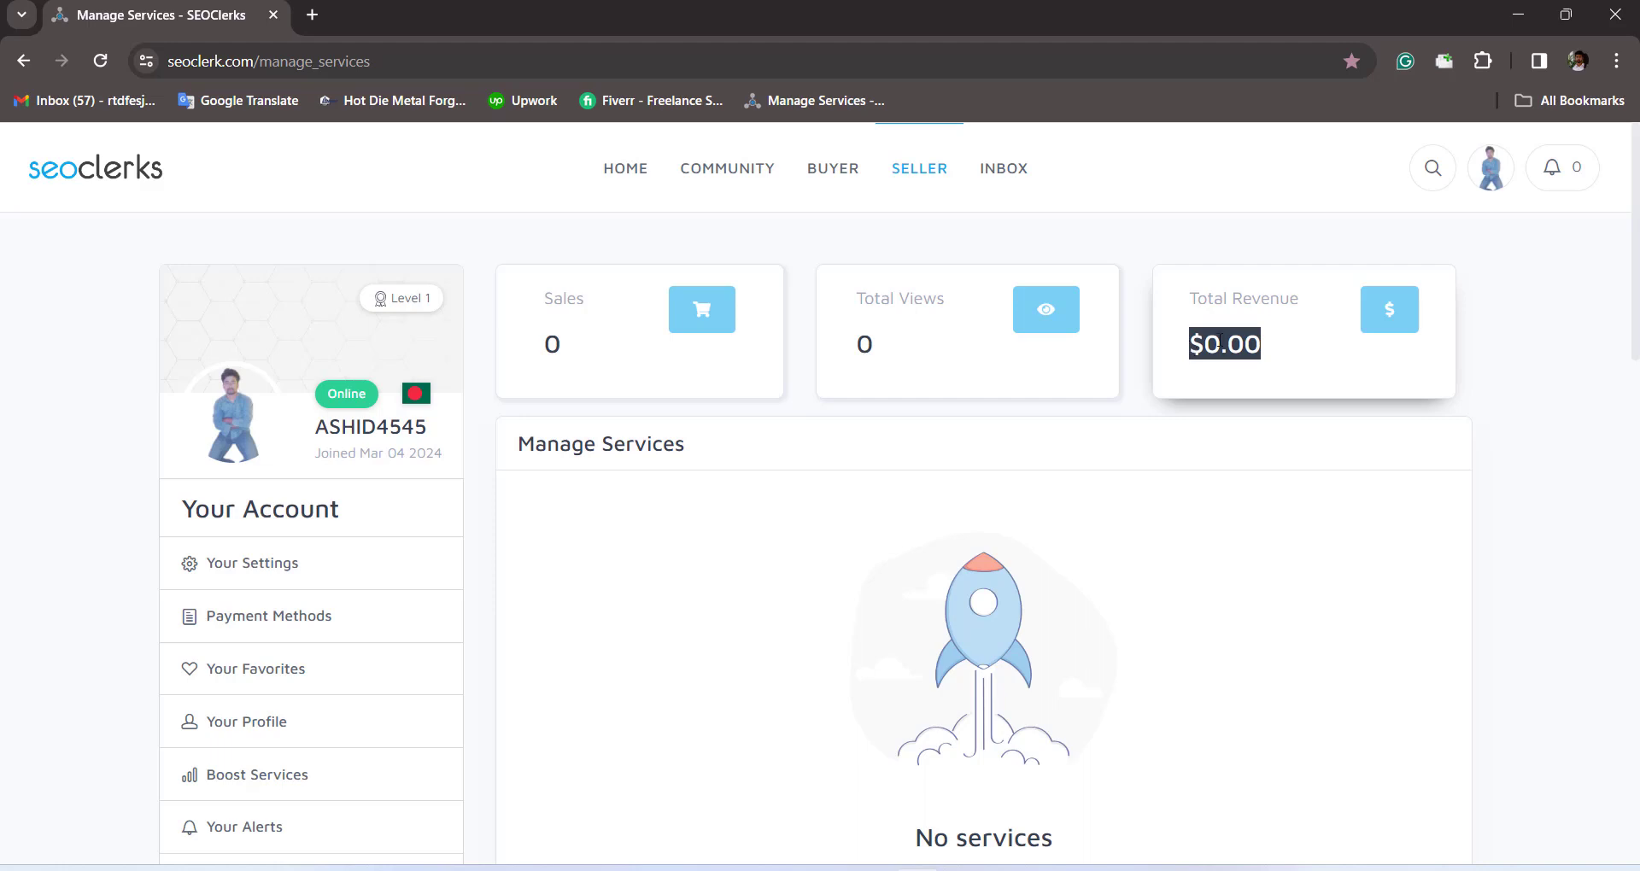
left_click(1230, 342)
left_click_drag(1275, 348, 1173, 351)
left_click(1172, 351)
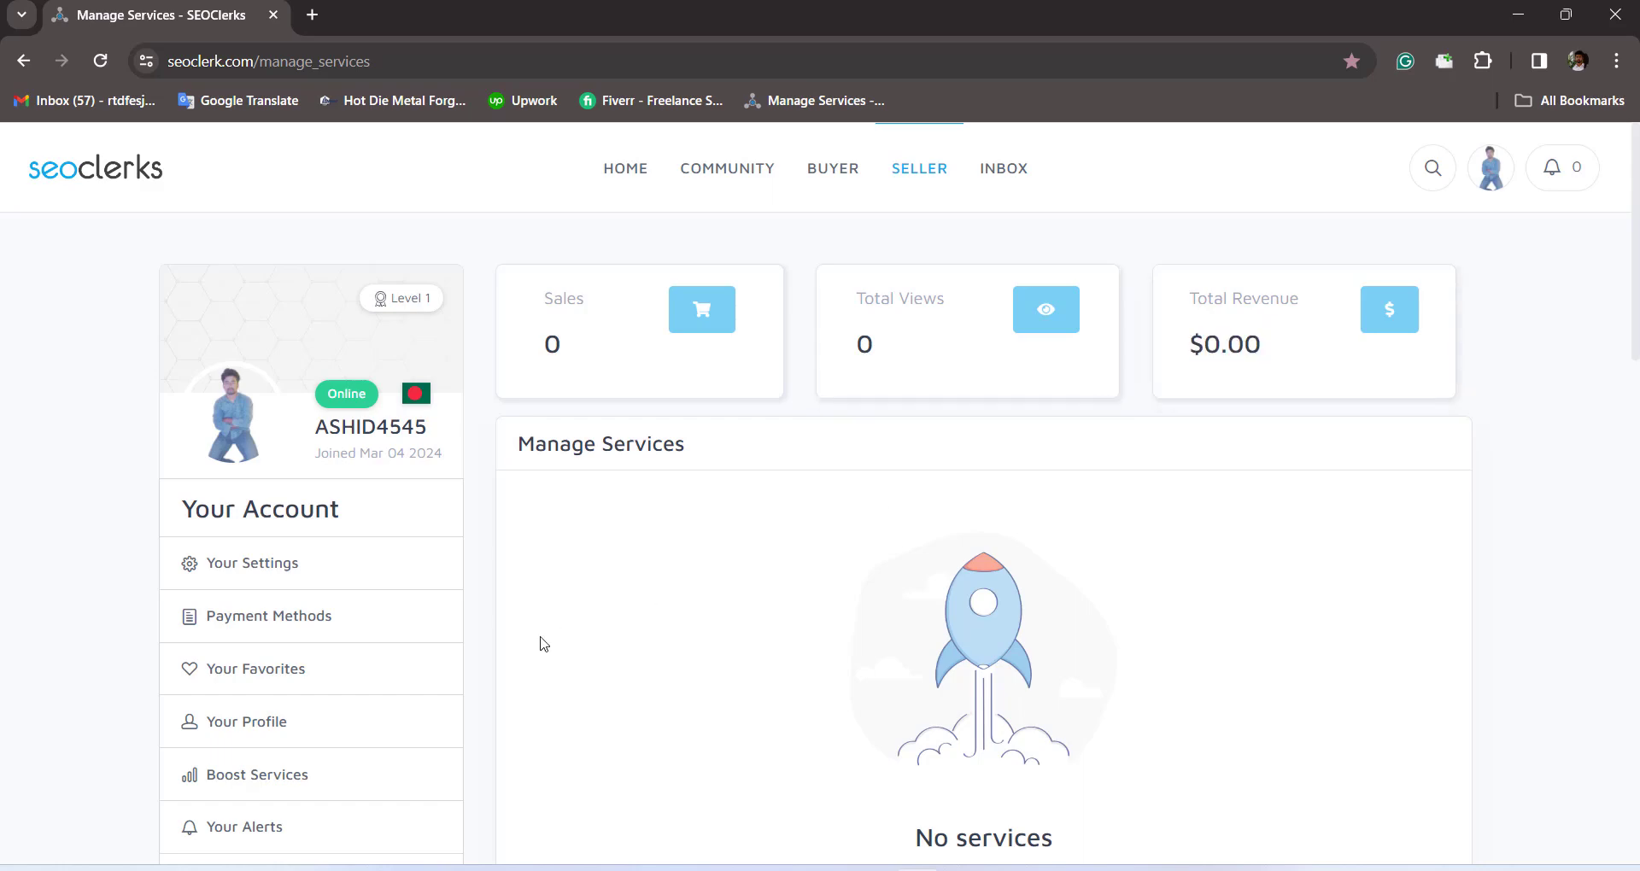
Open the site's support form for submitting a request.
scroll(542, 643, "down", 10)
scroll(541, 644, "up", 15)
scroll(540, 643, "down", 15)
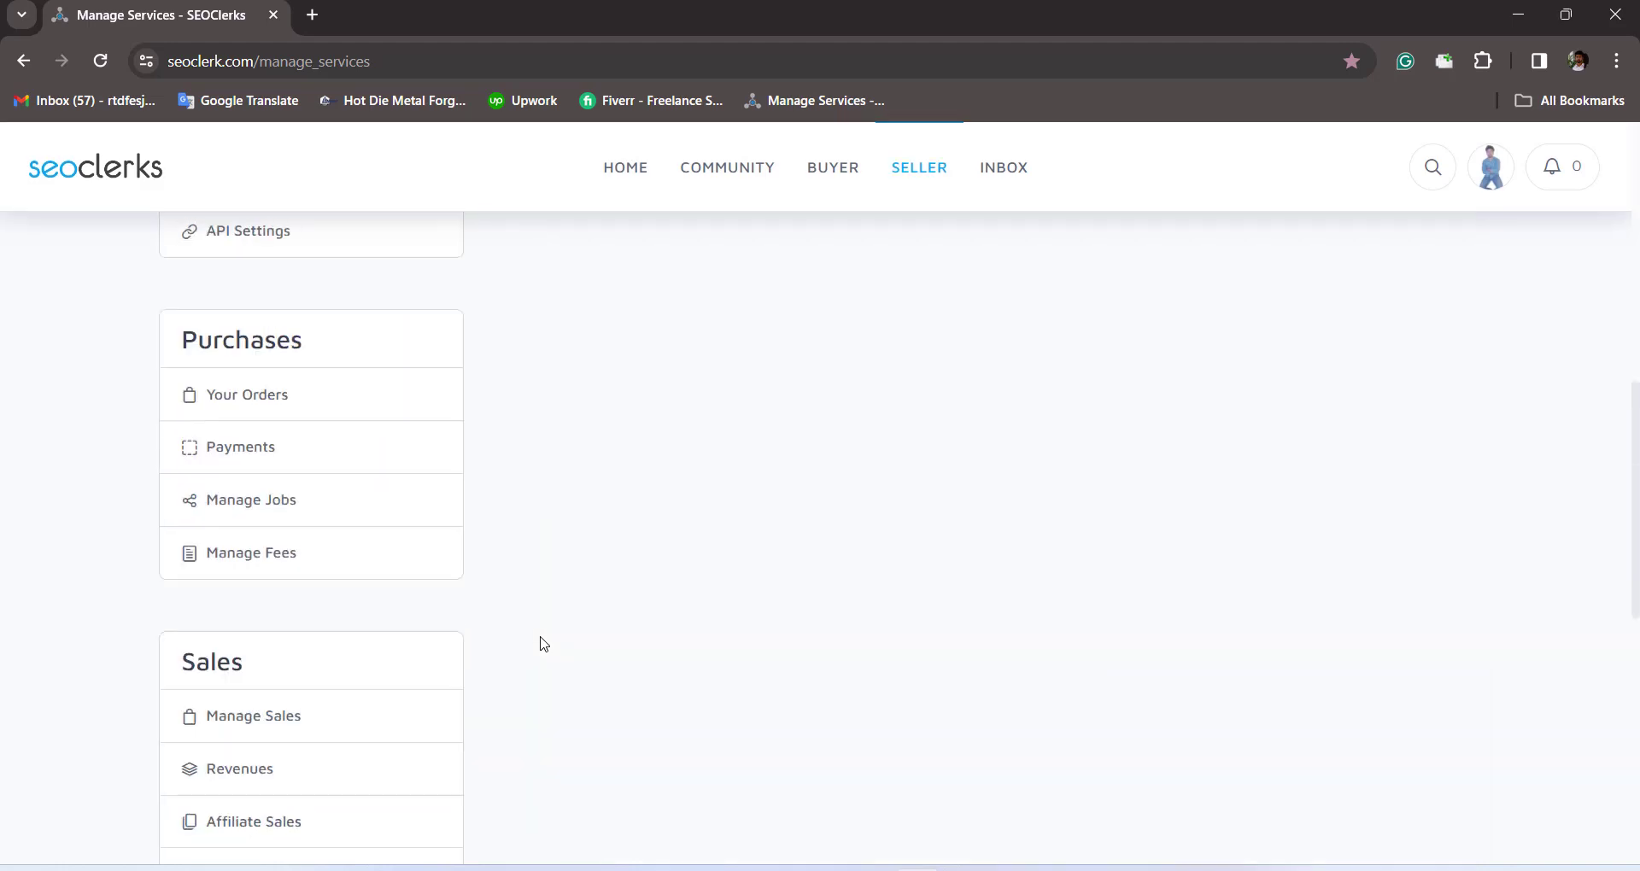
left_click(232, 419)
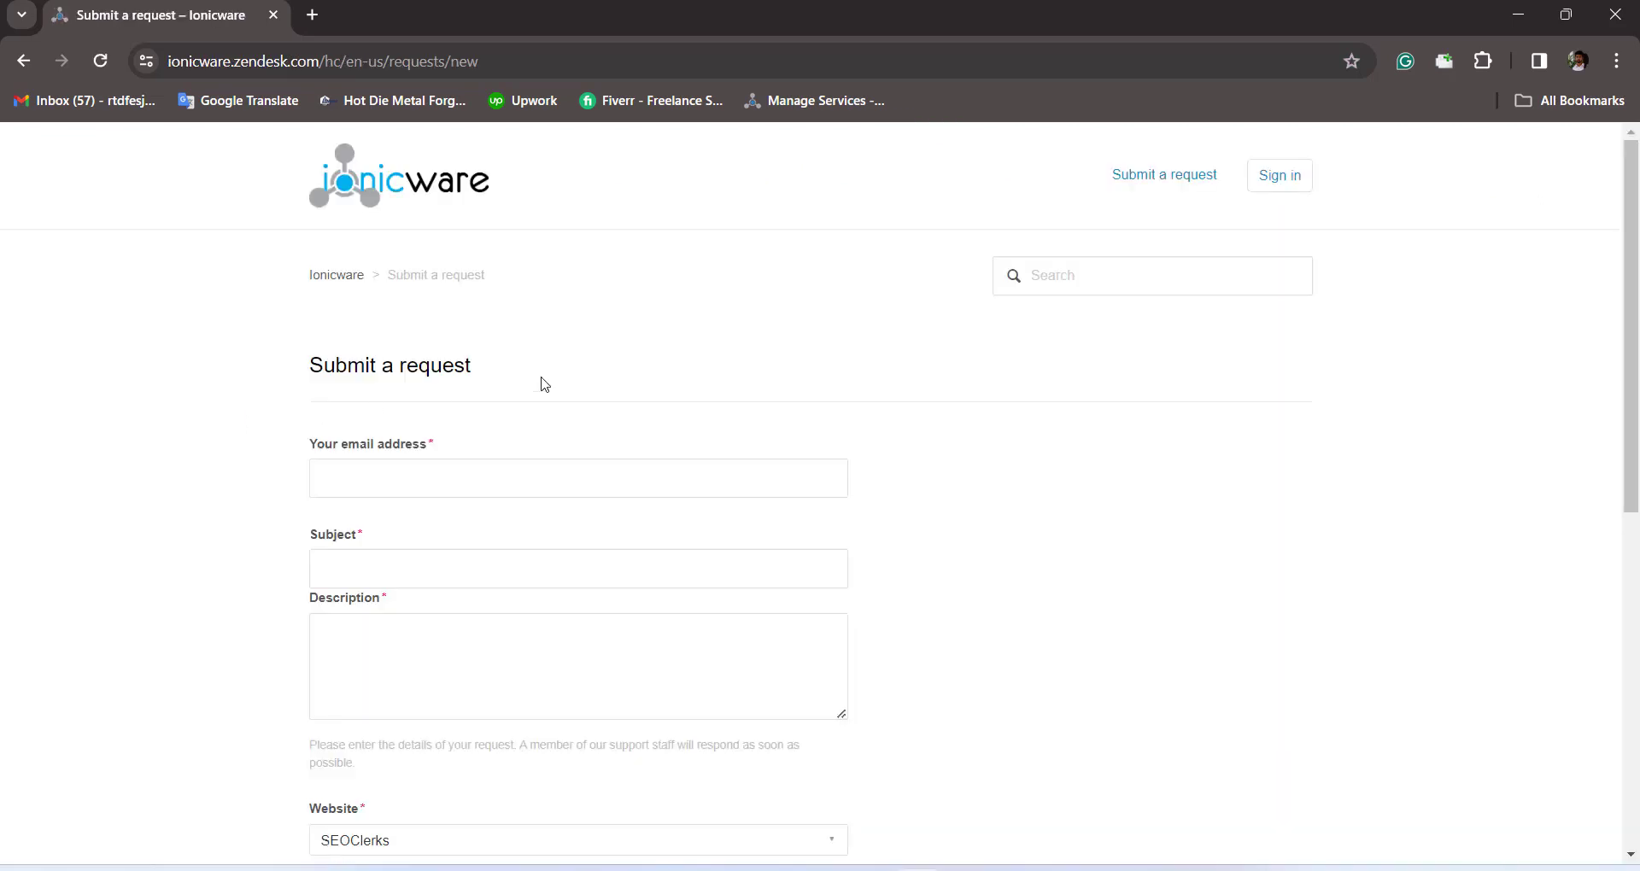
Examine the email address, subject and description fields of the support request form.
scroll(755, 373, "down", 1)
left_click(497, 399)
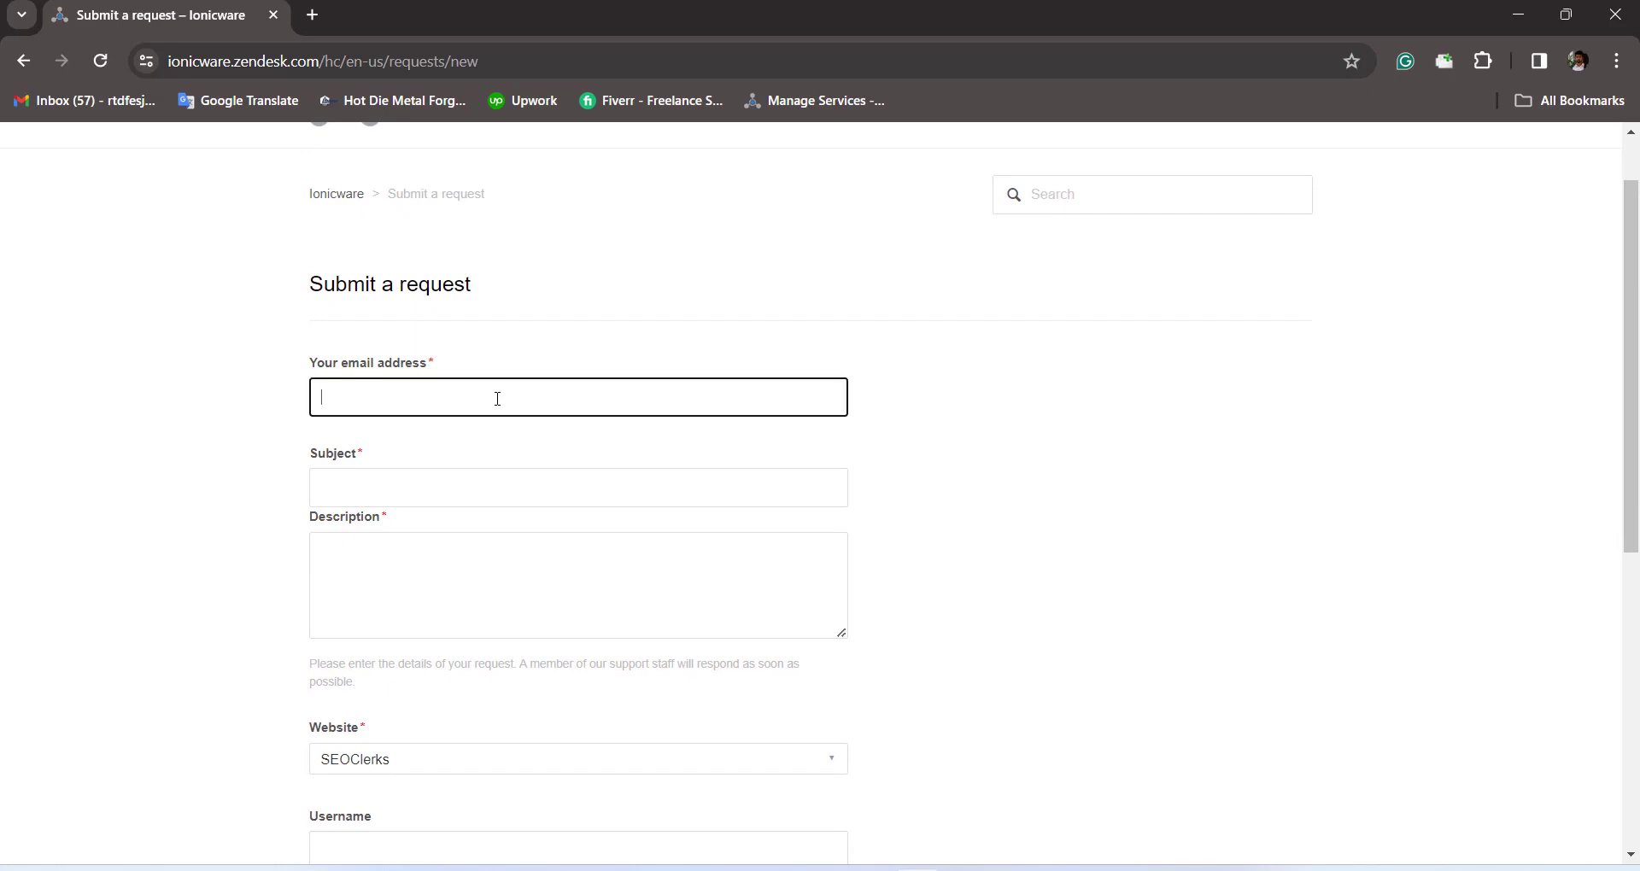
scroll(497, 399, "down", 1)
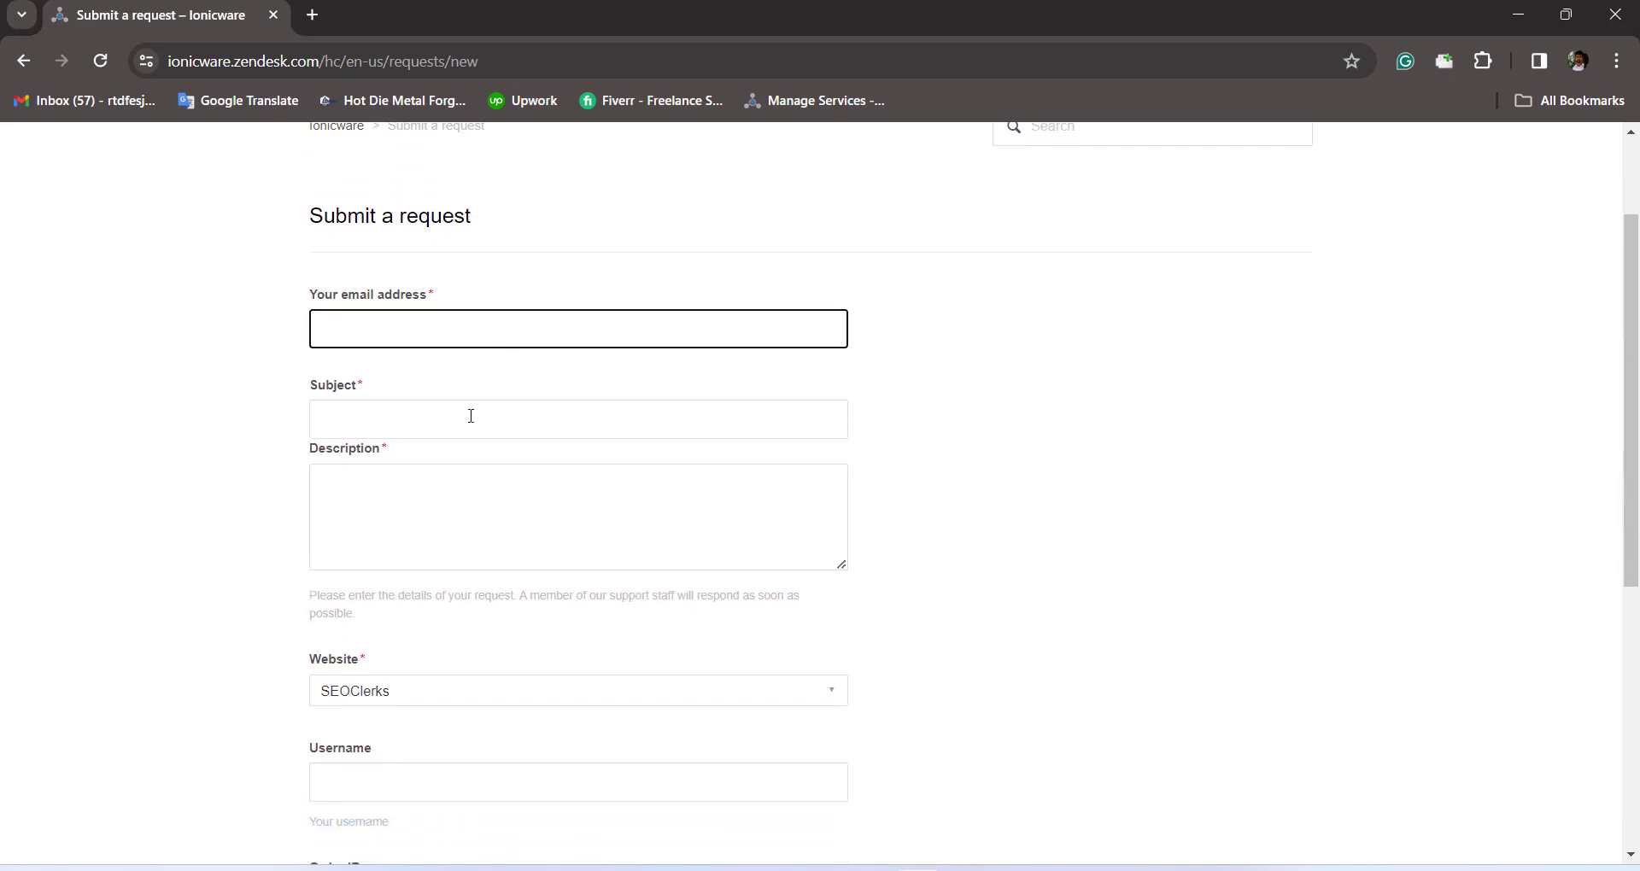
left_click(471, 416)
scroll(469, 414, "down", 1)
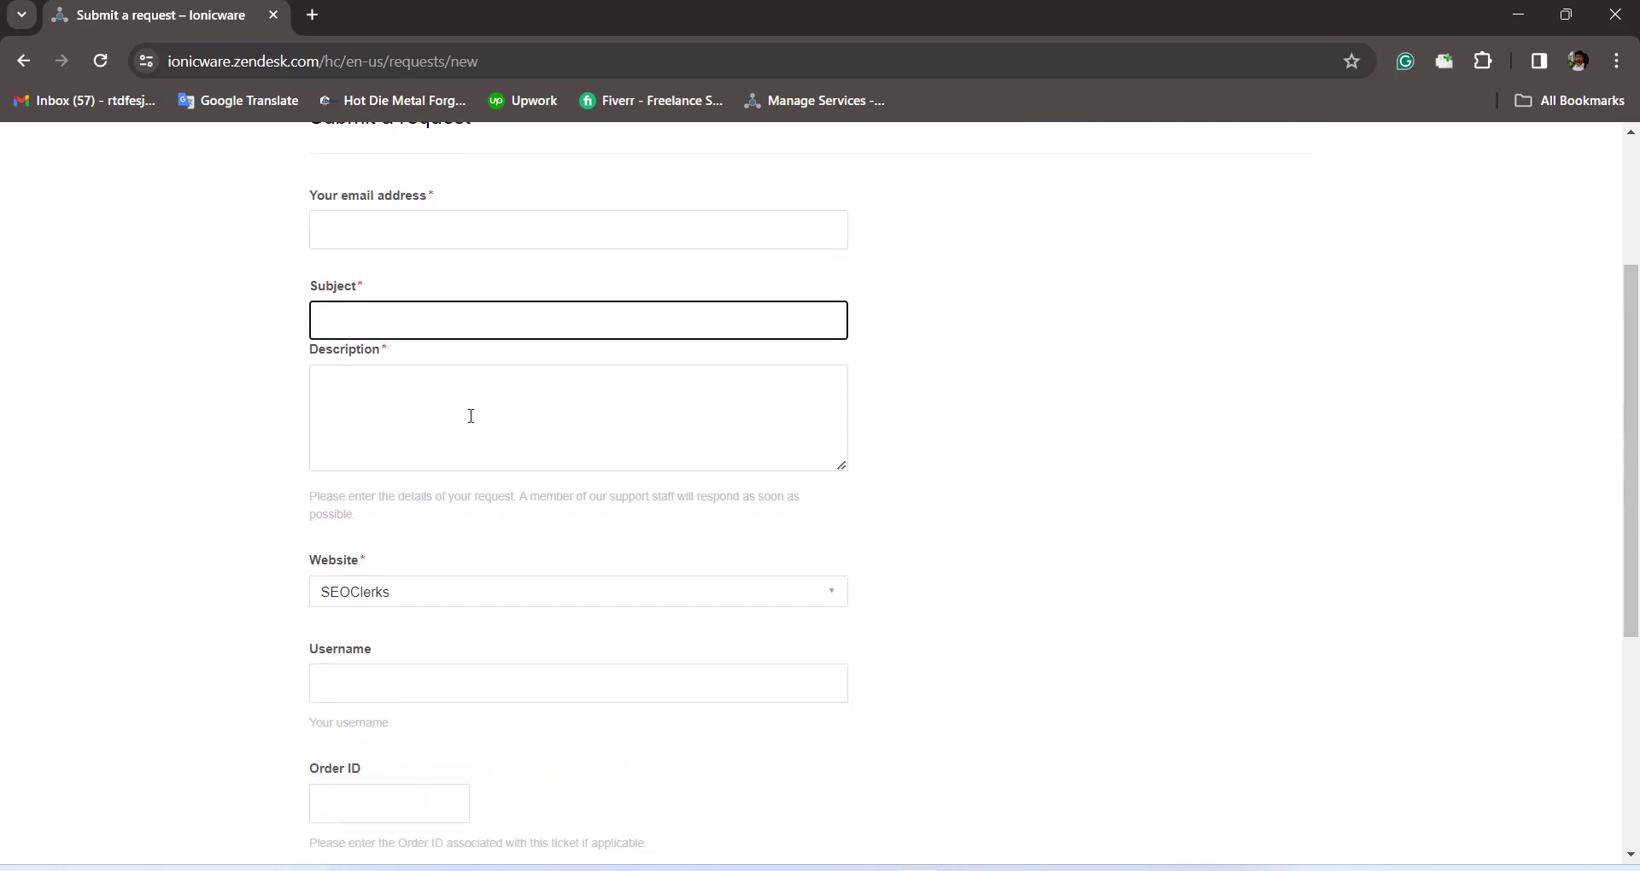
left_click(346, 394)
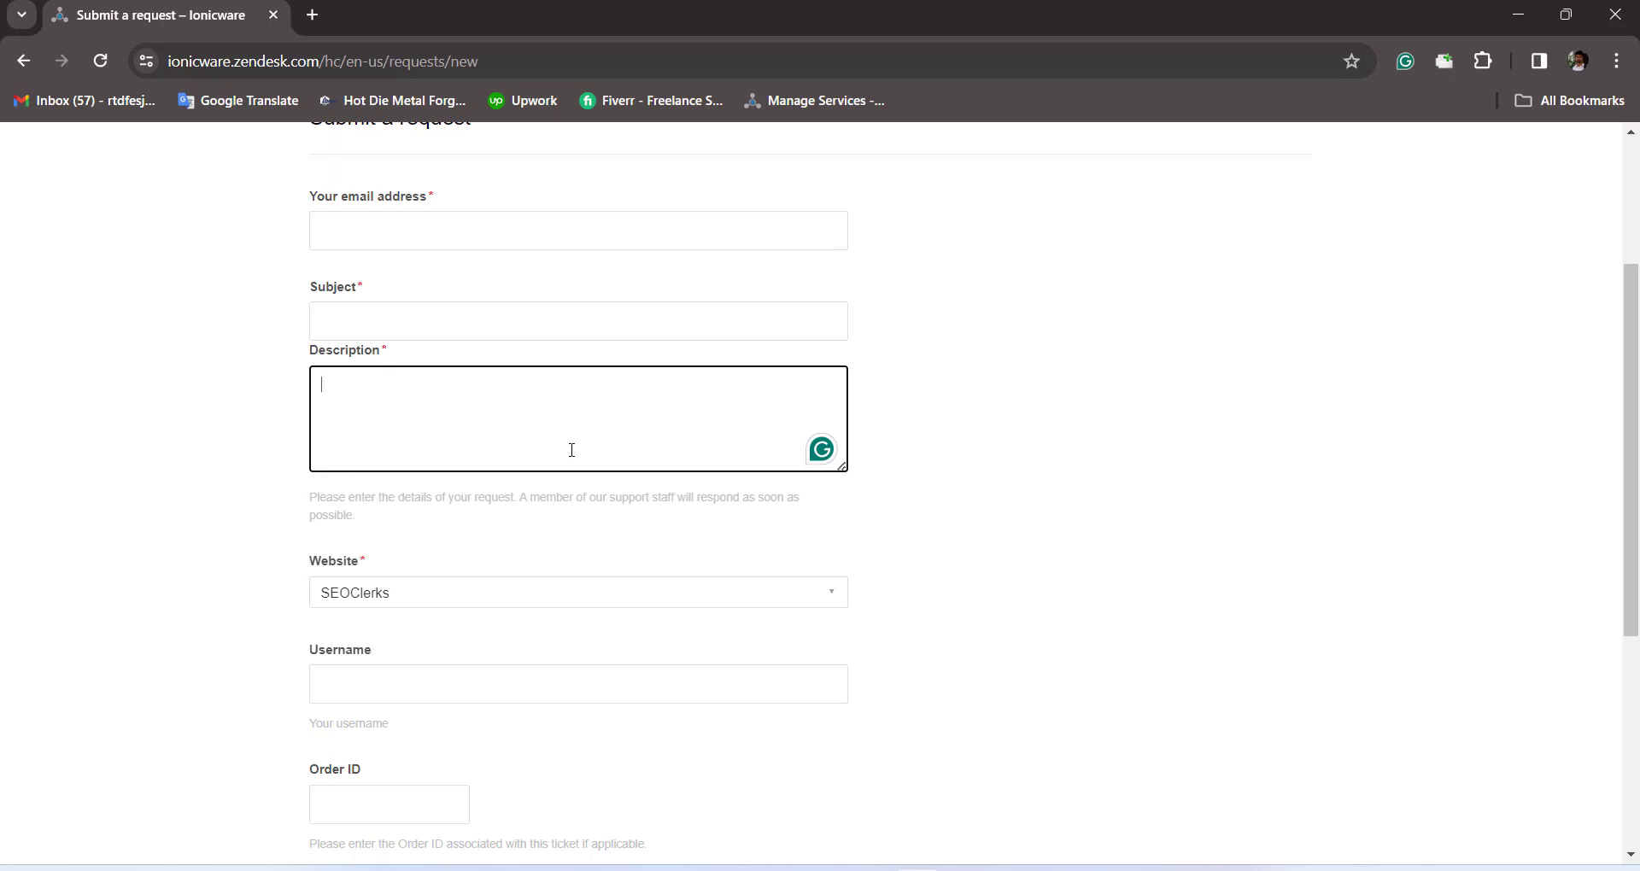
left_click(482, 236)
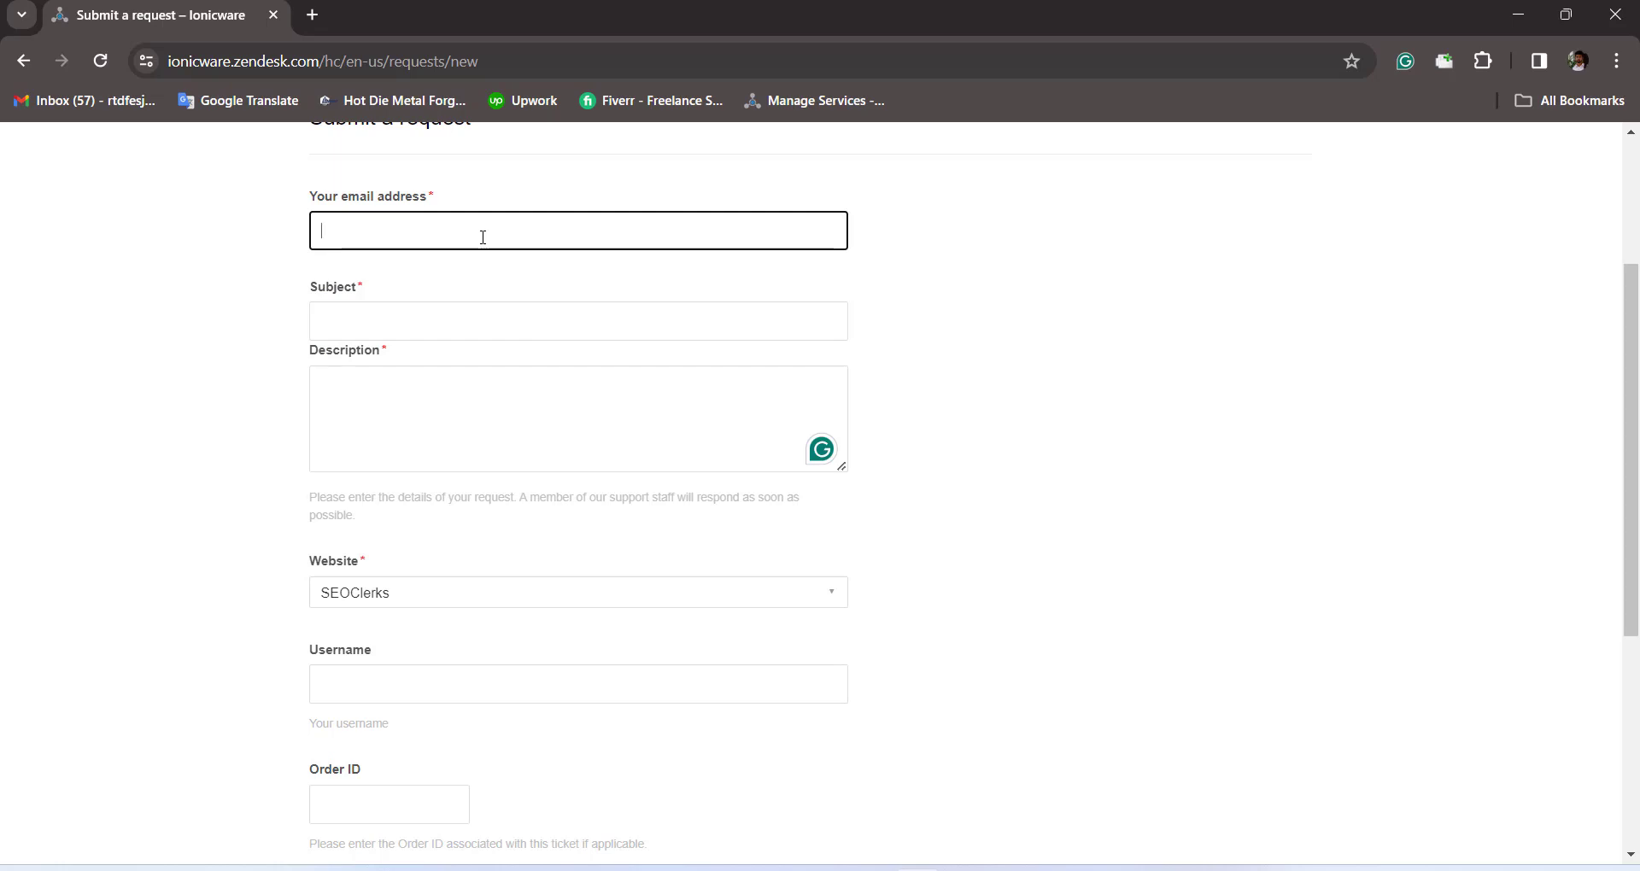
left_click(444, 310)
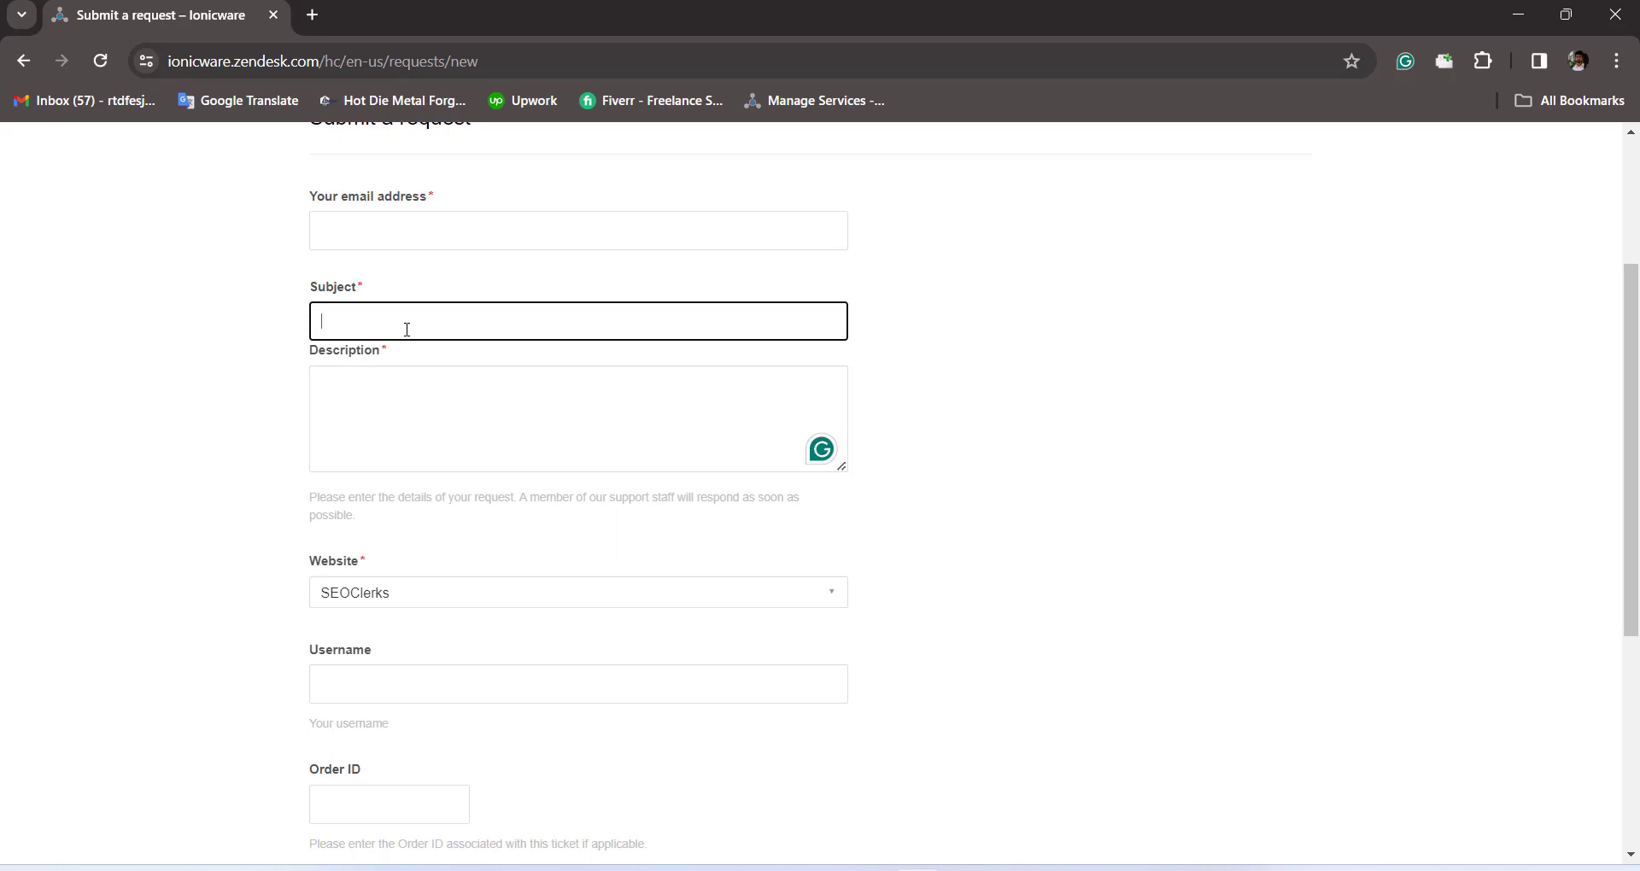
left_click(346, 401)
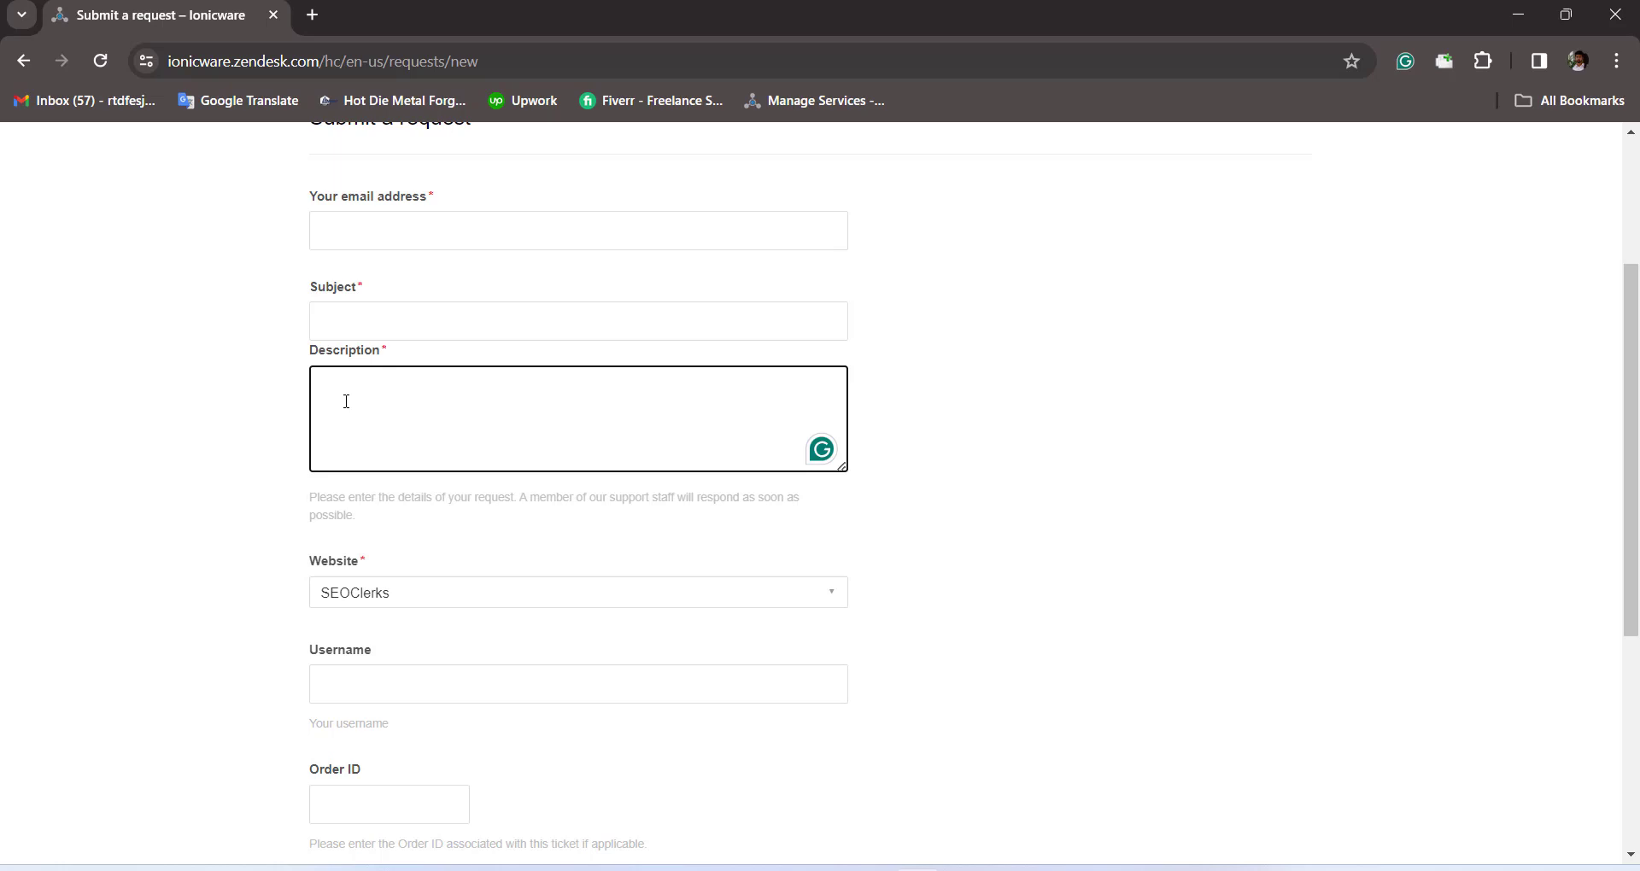
Examine the Website, Username, Order ID, Priority and Attachments fields of the support request, including the file picker for adding an attachment.
scroll(346, 401, "down", 2)
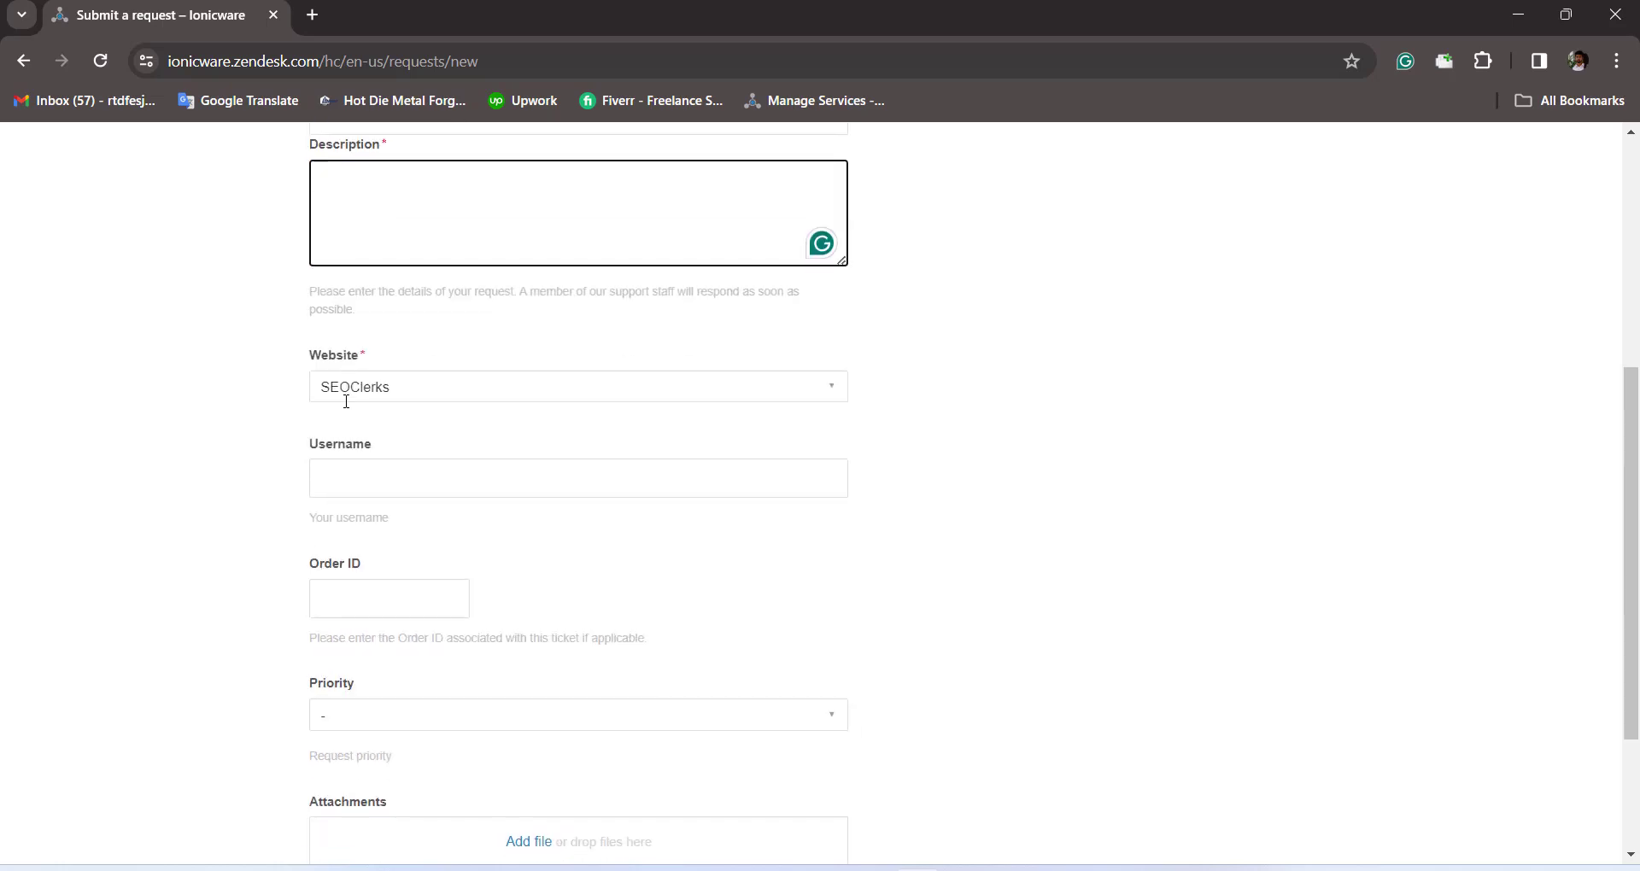
left_click(349, 480)
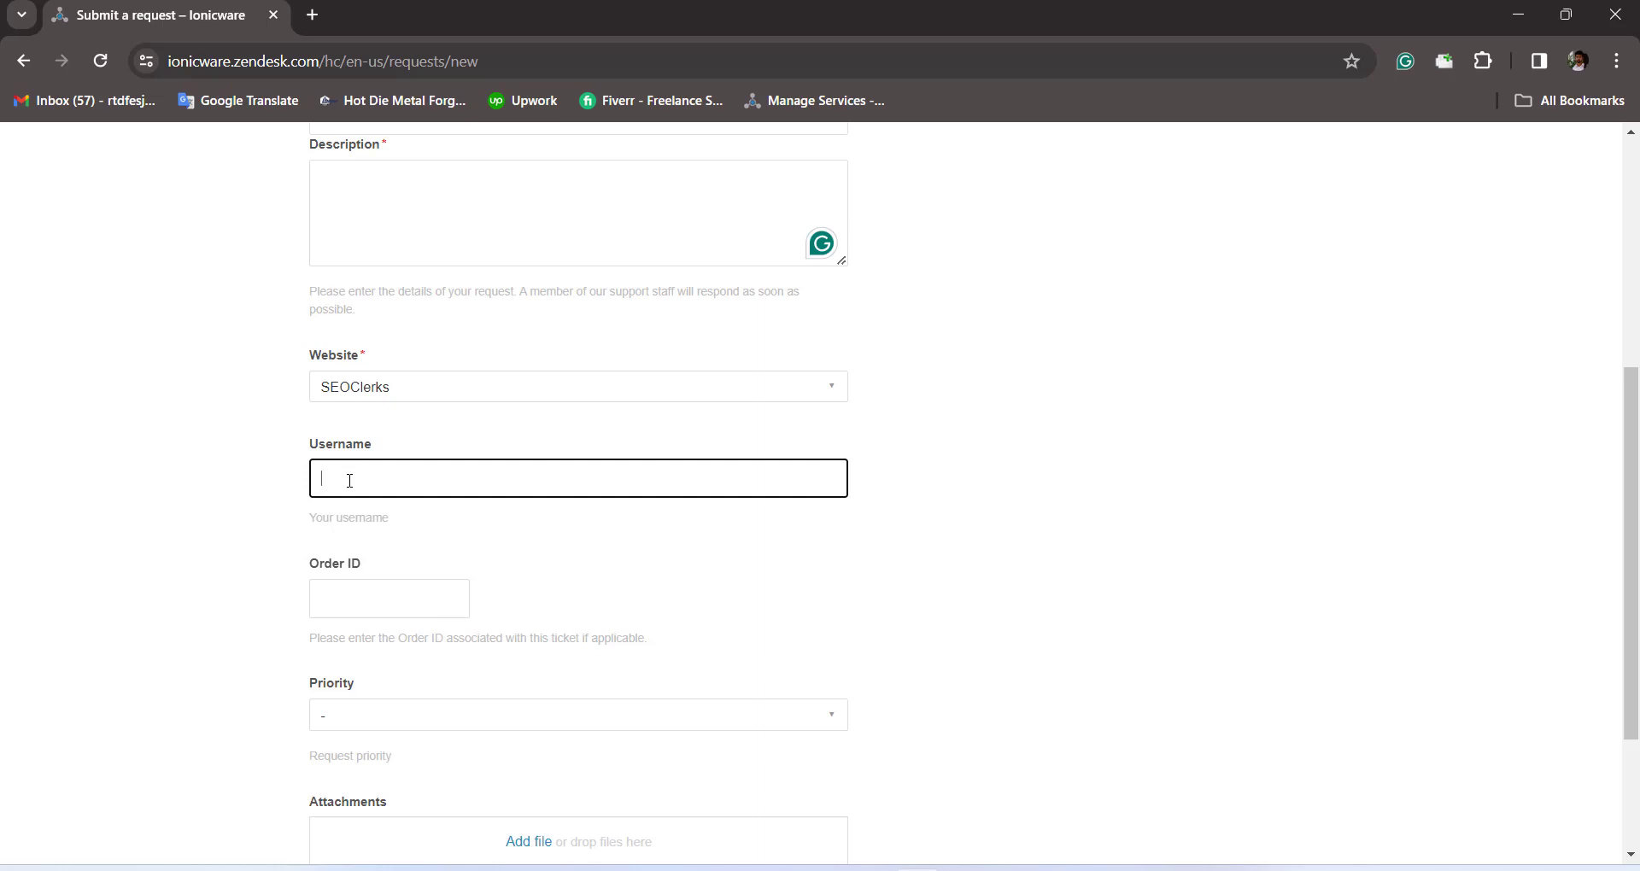
scroll(350, 481, "down", 2)
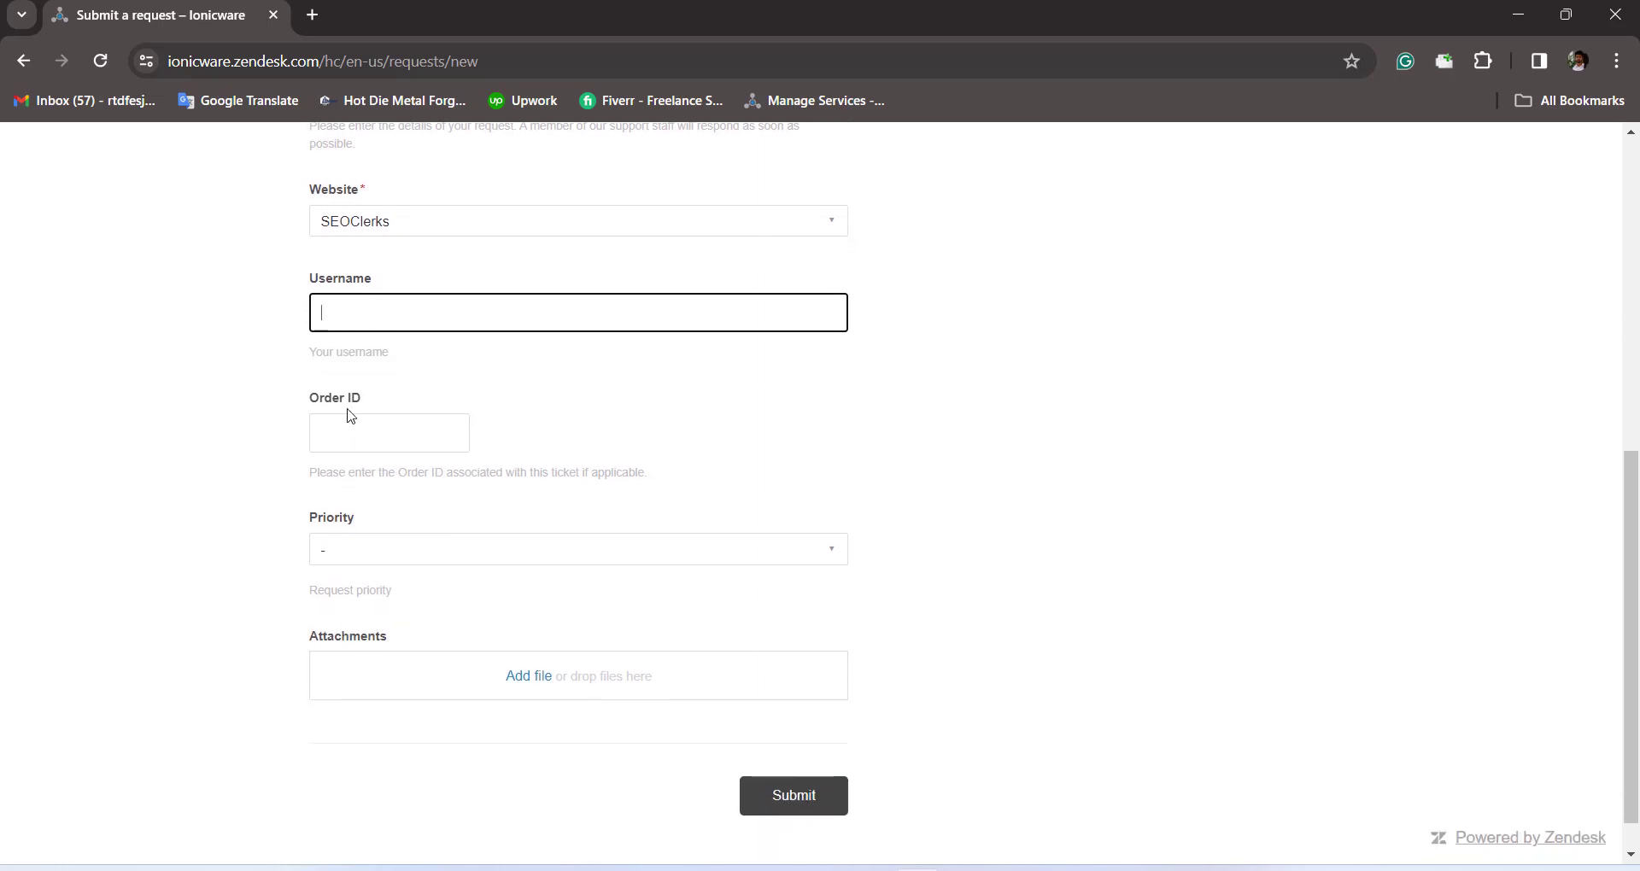
scroll(413, 566, "down", 1)
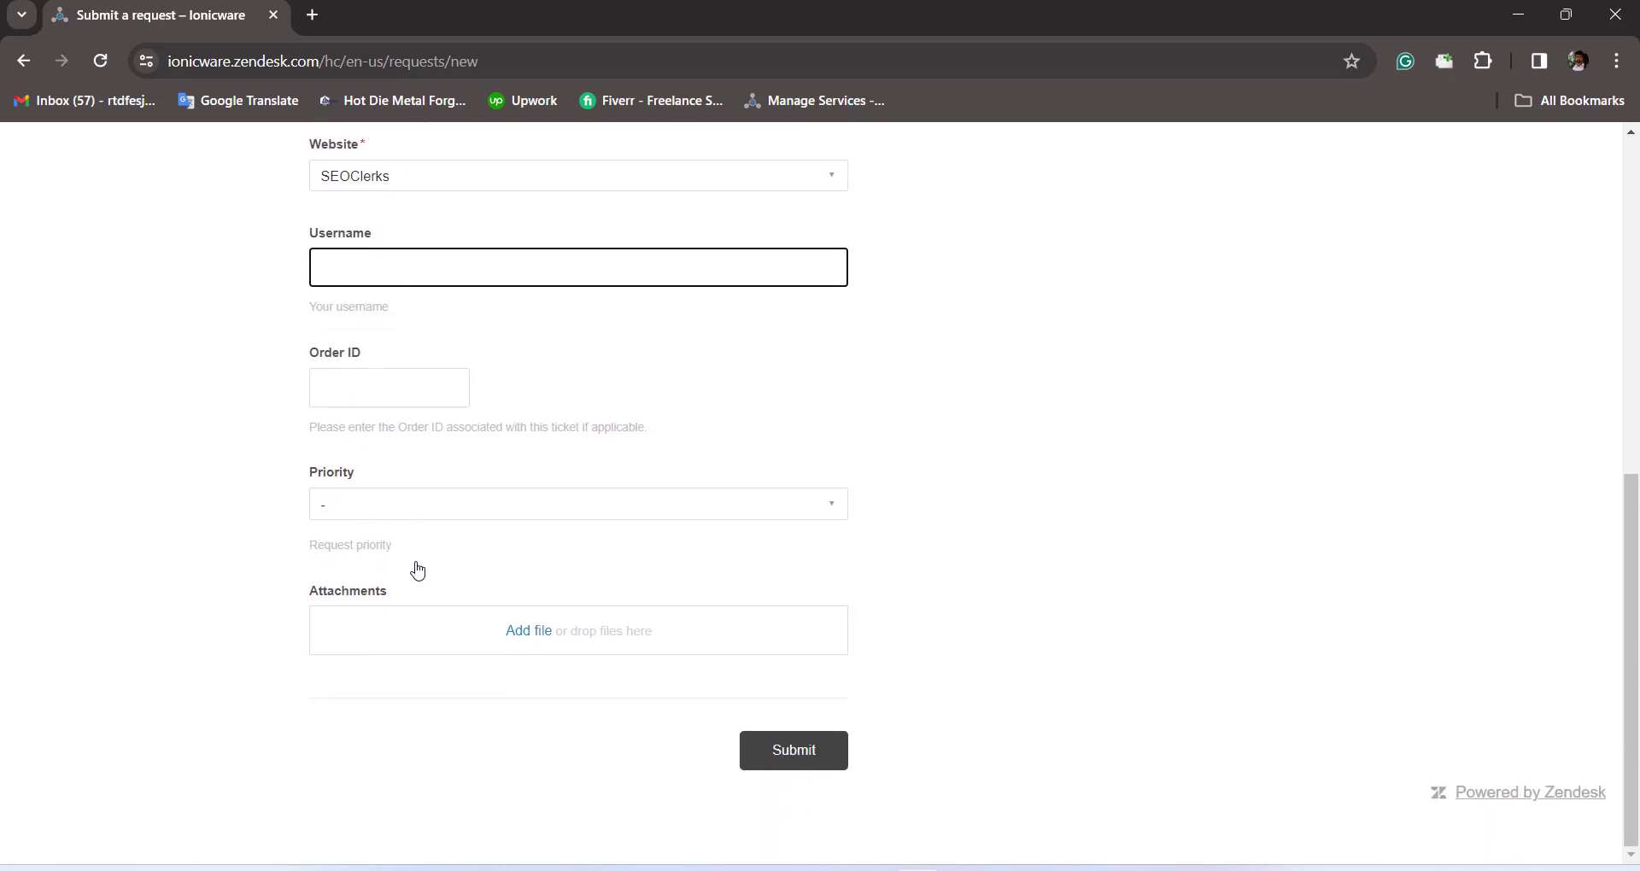
left_click(525, 632)
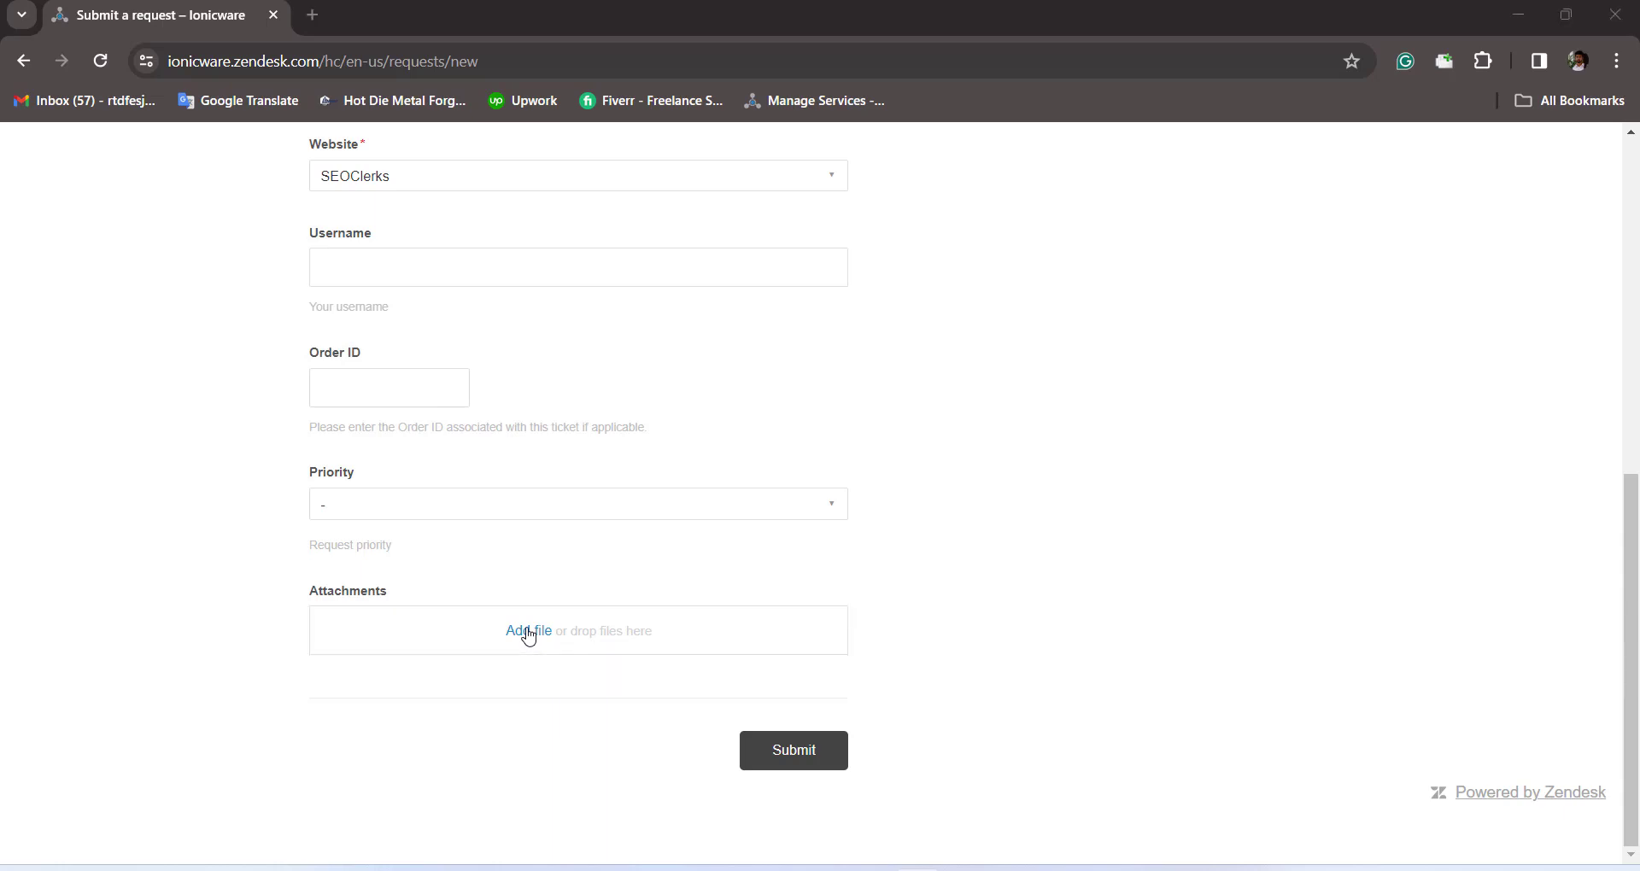
left_click(794, 10)
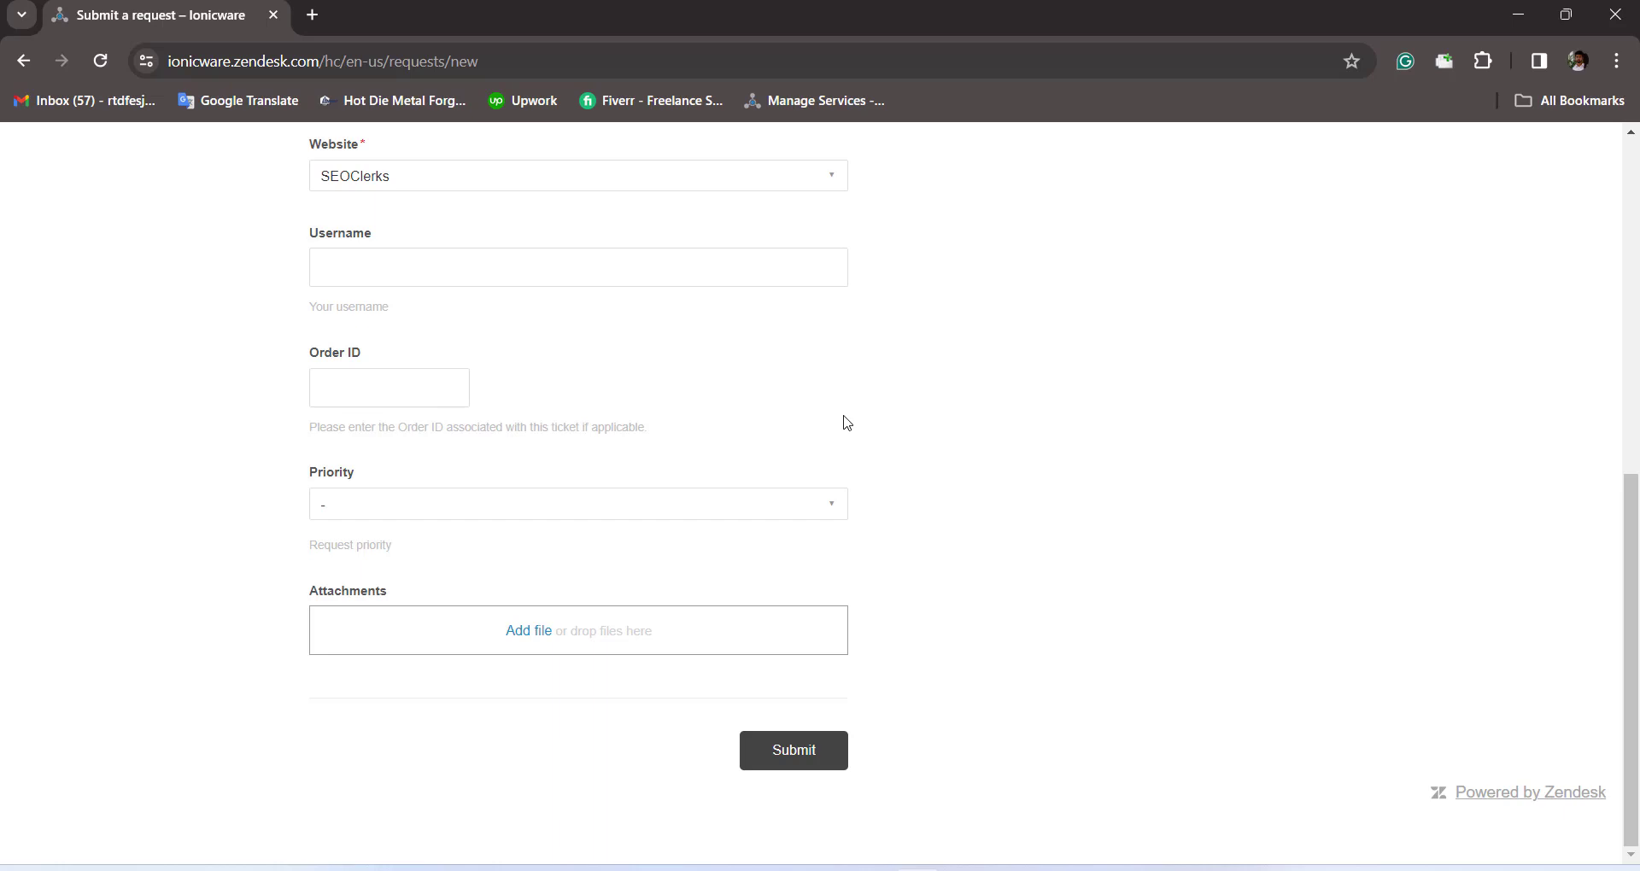
scroll(970, 618, "up", 8)
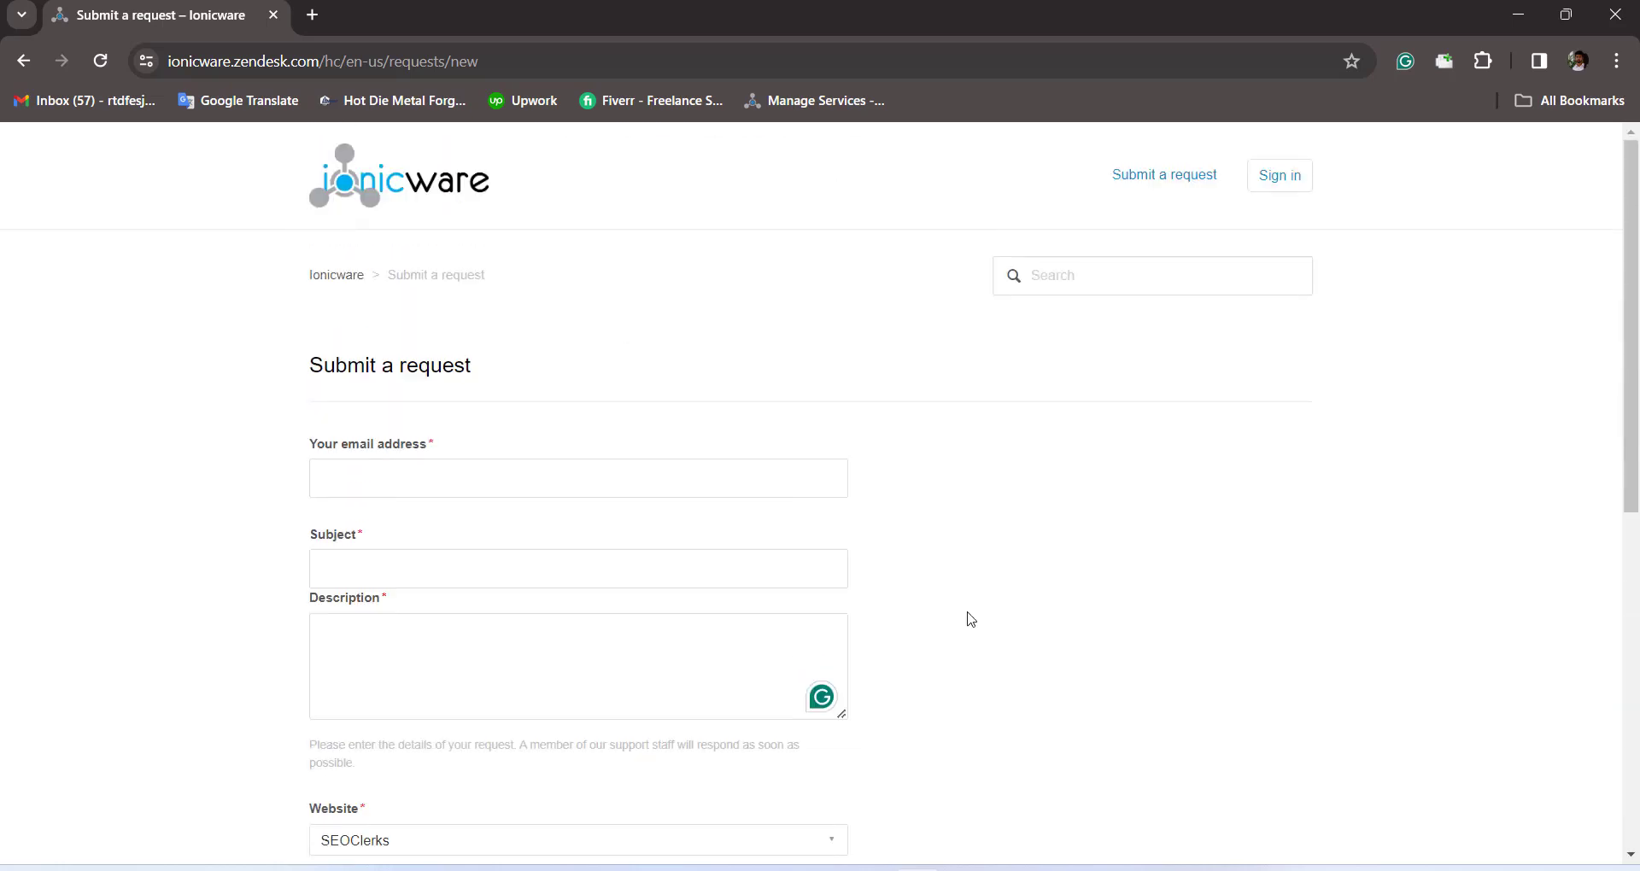
Return from the support request form to the page for managing services.
left_click(26, 70)
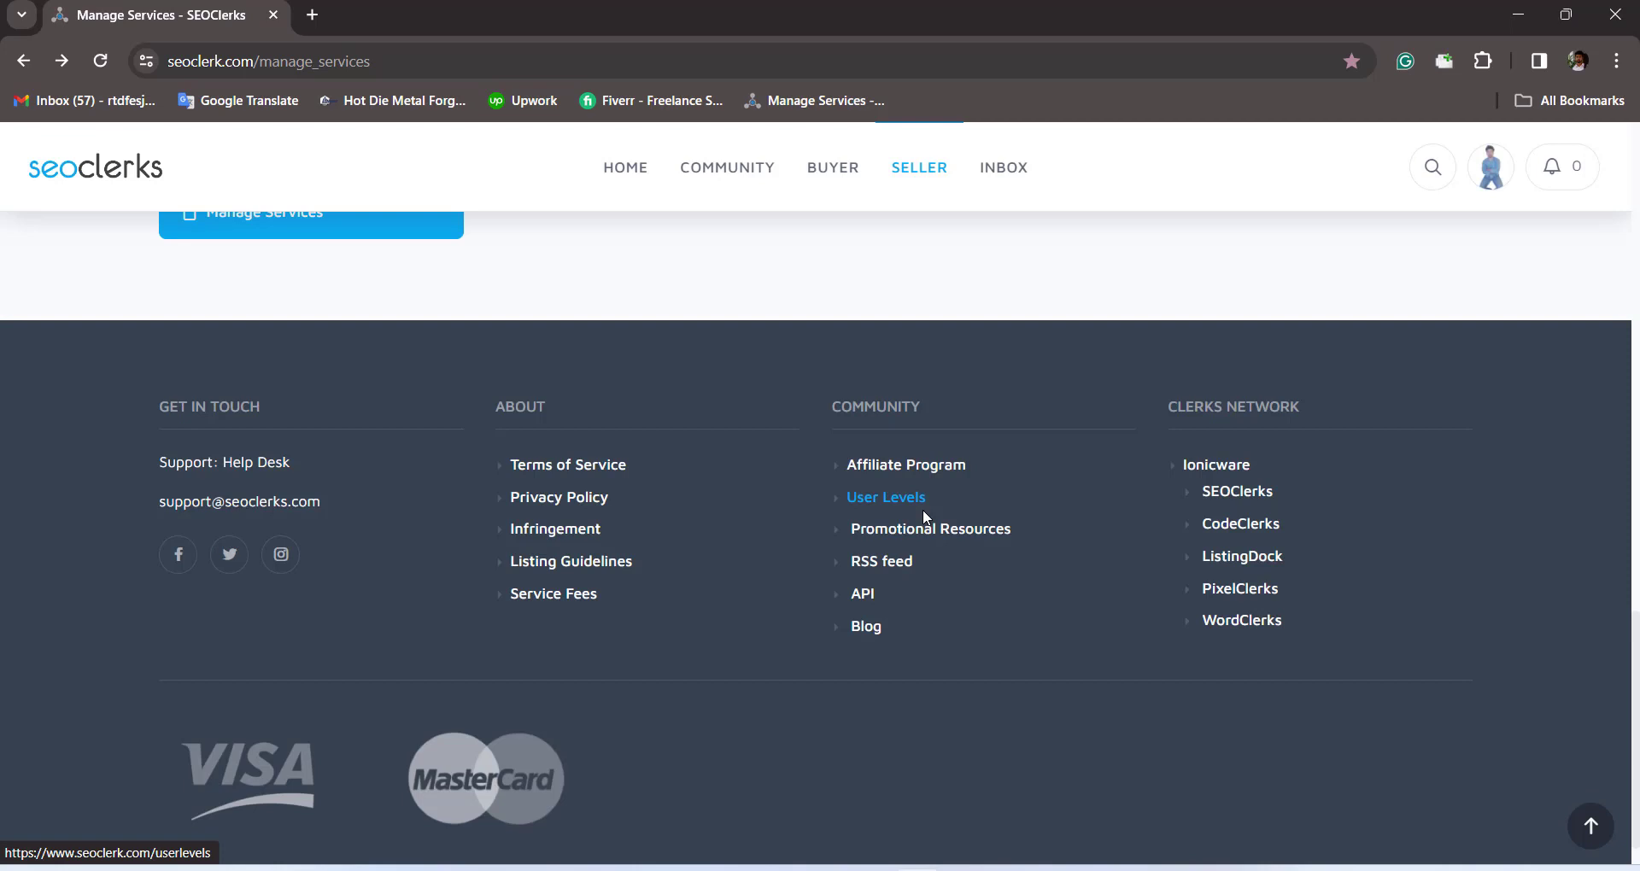
scroll(925, 517, "up", 10)
scroll(924, 517, "up", 3)
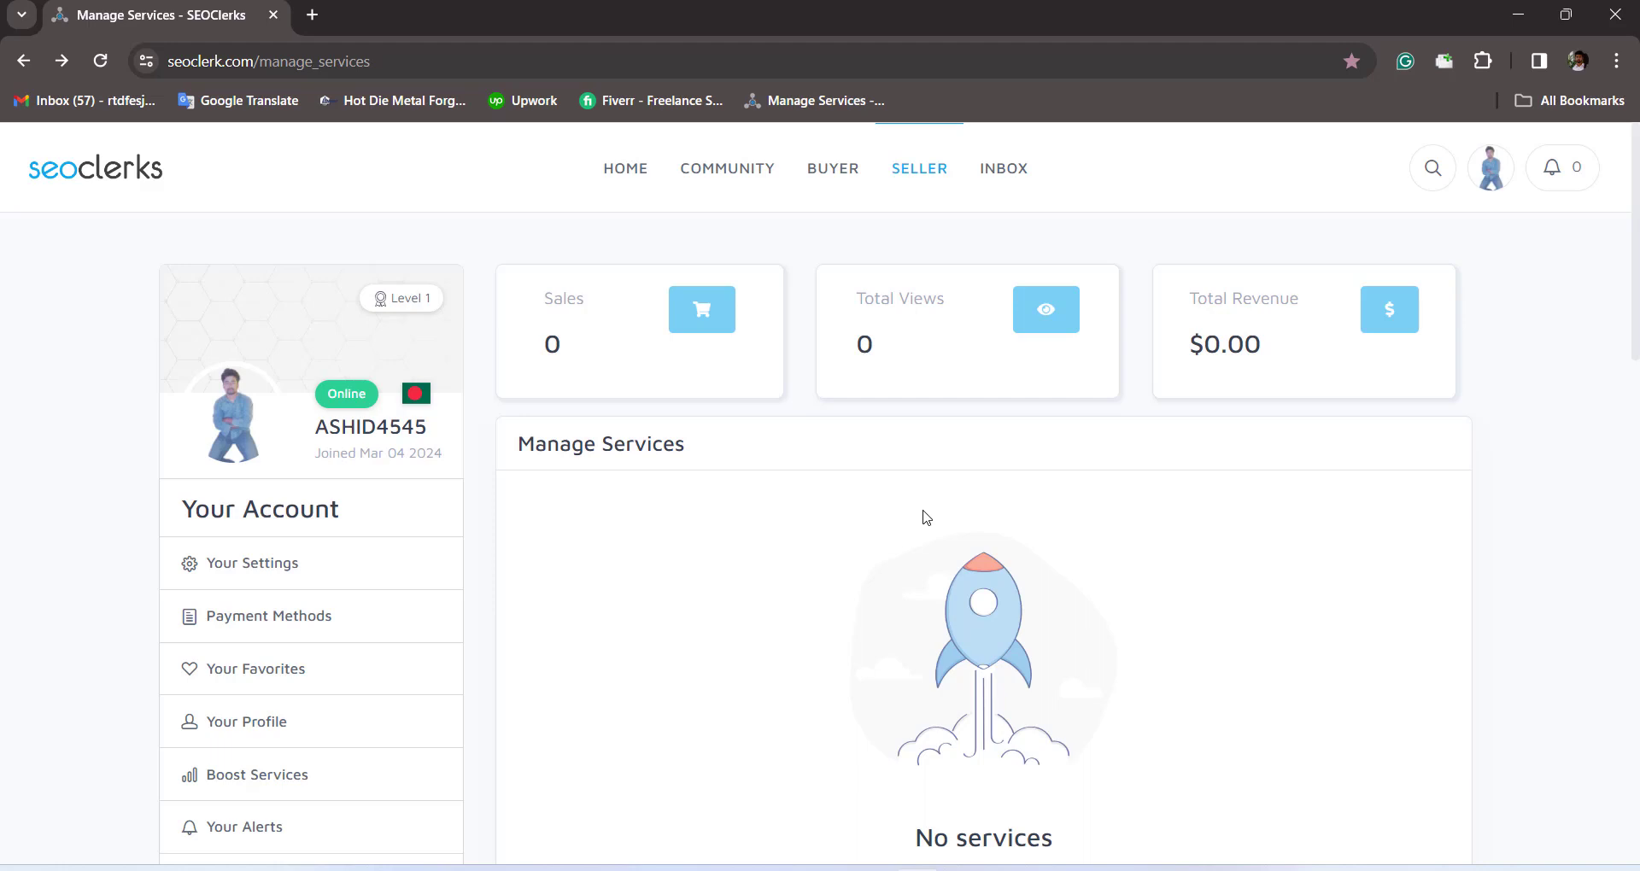
Open the community discussions and bring up the form for starting a discussion.
left_click(734, 171)
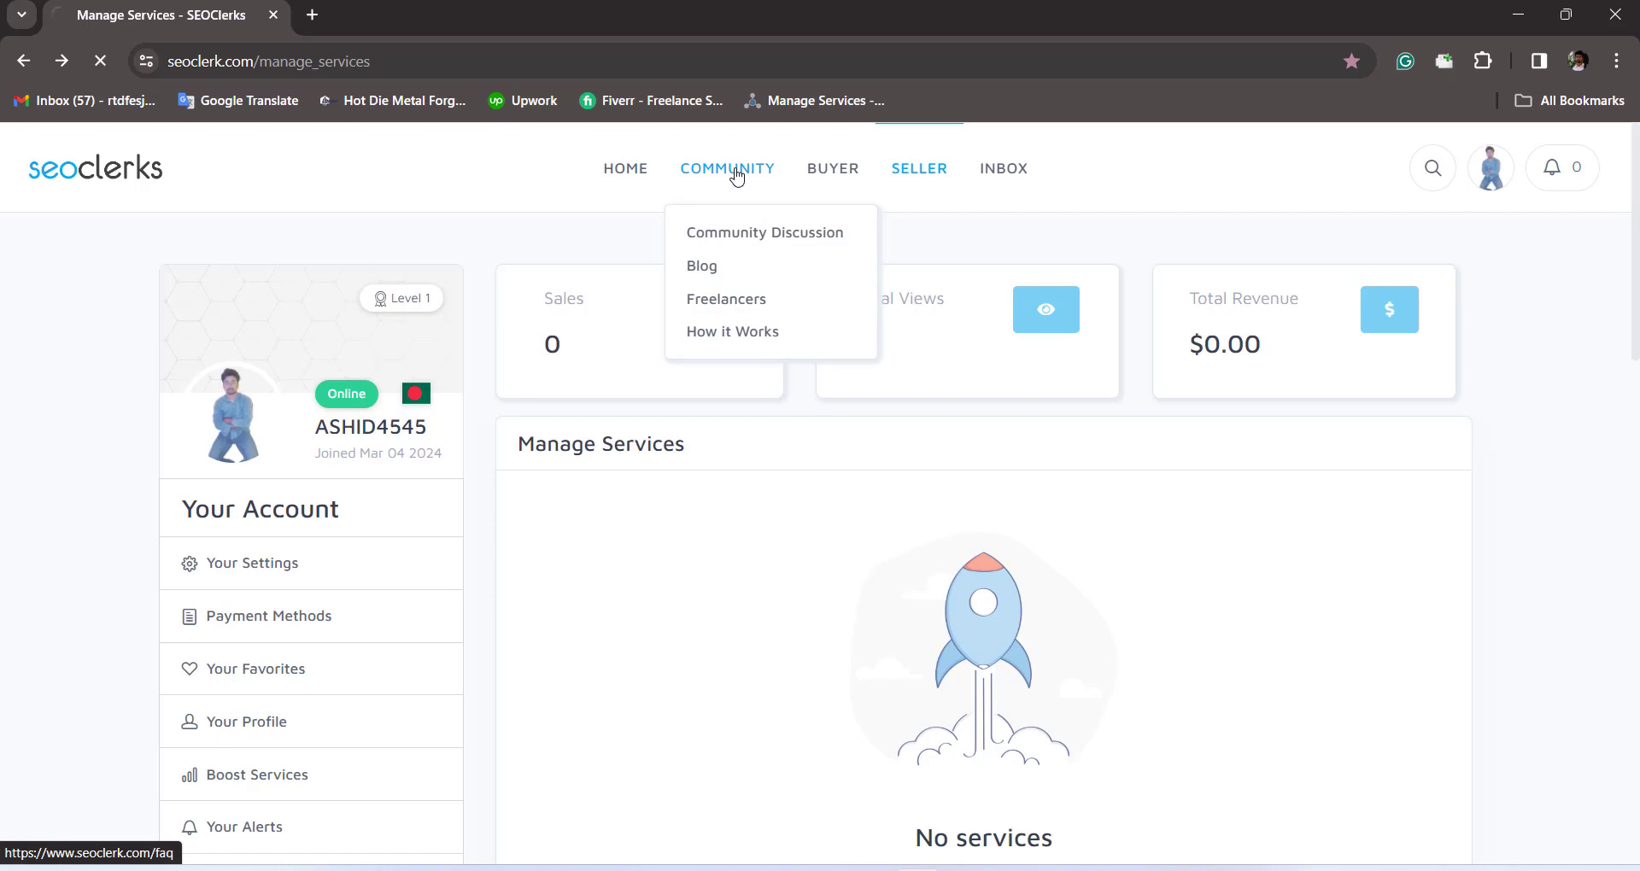
scroll(1076, 761, "down", 1)
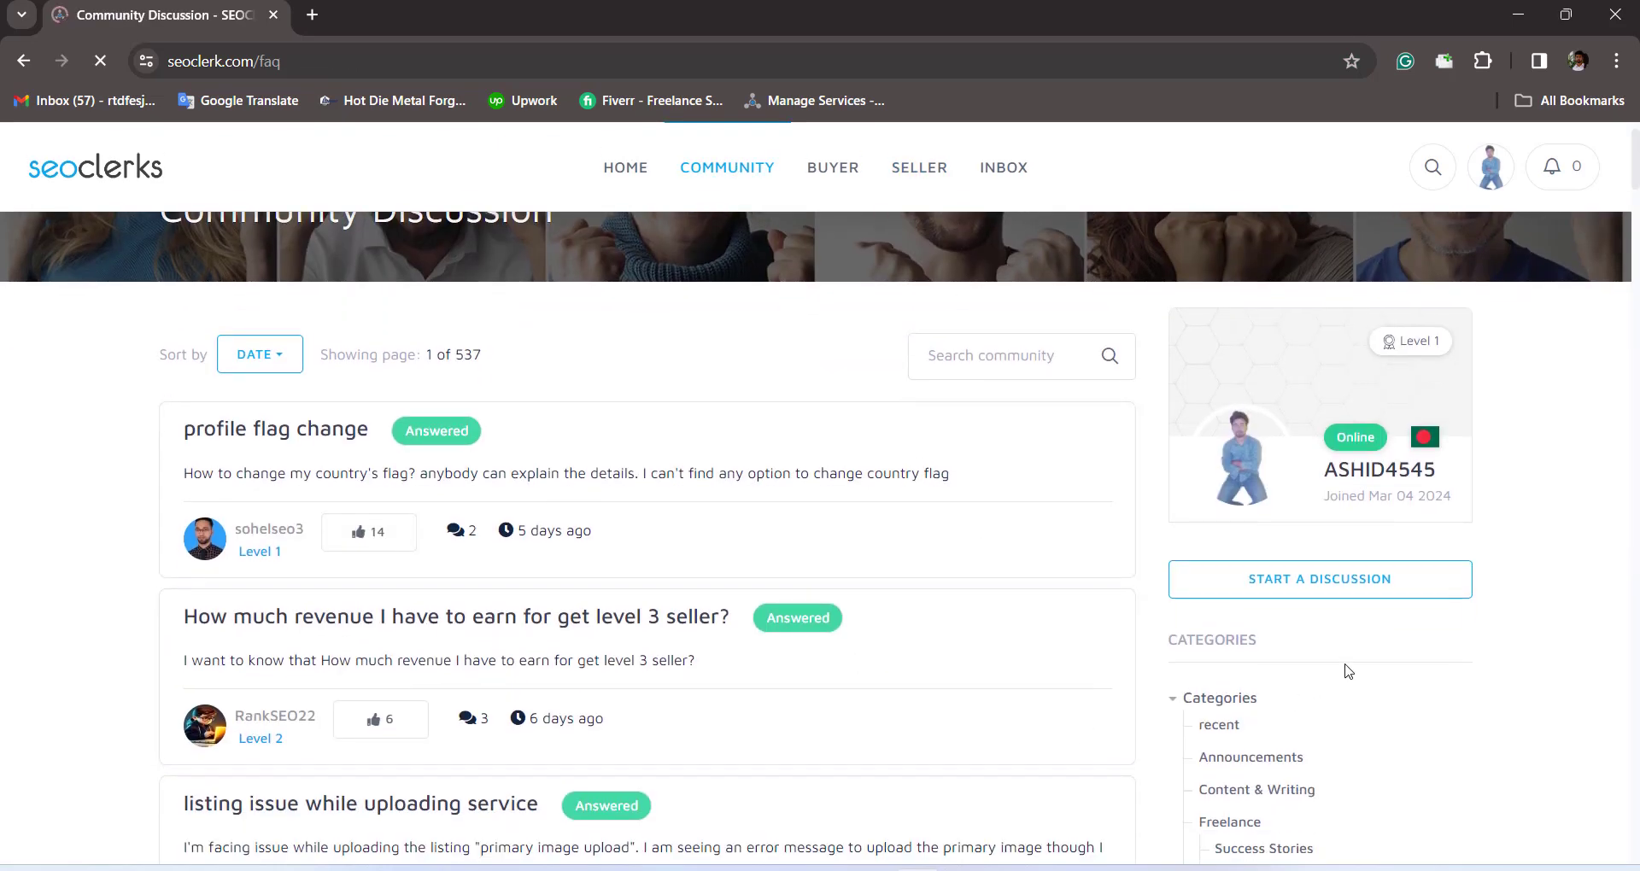
left_click(1321, 598)
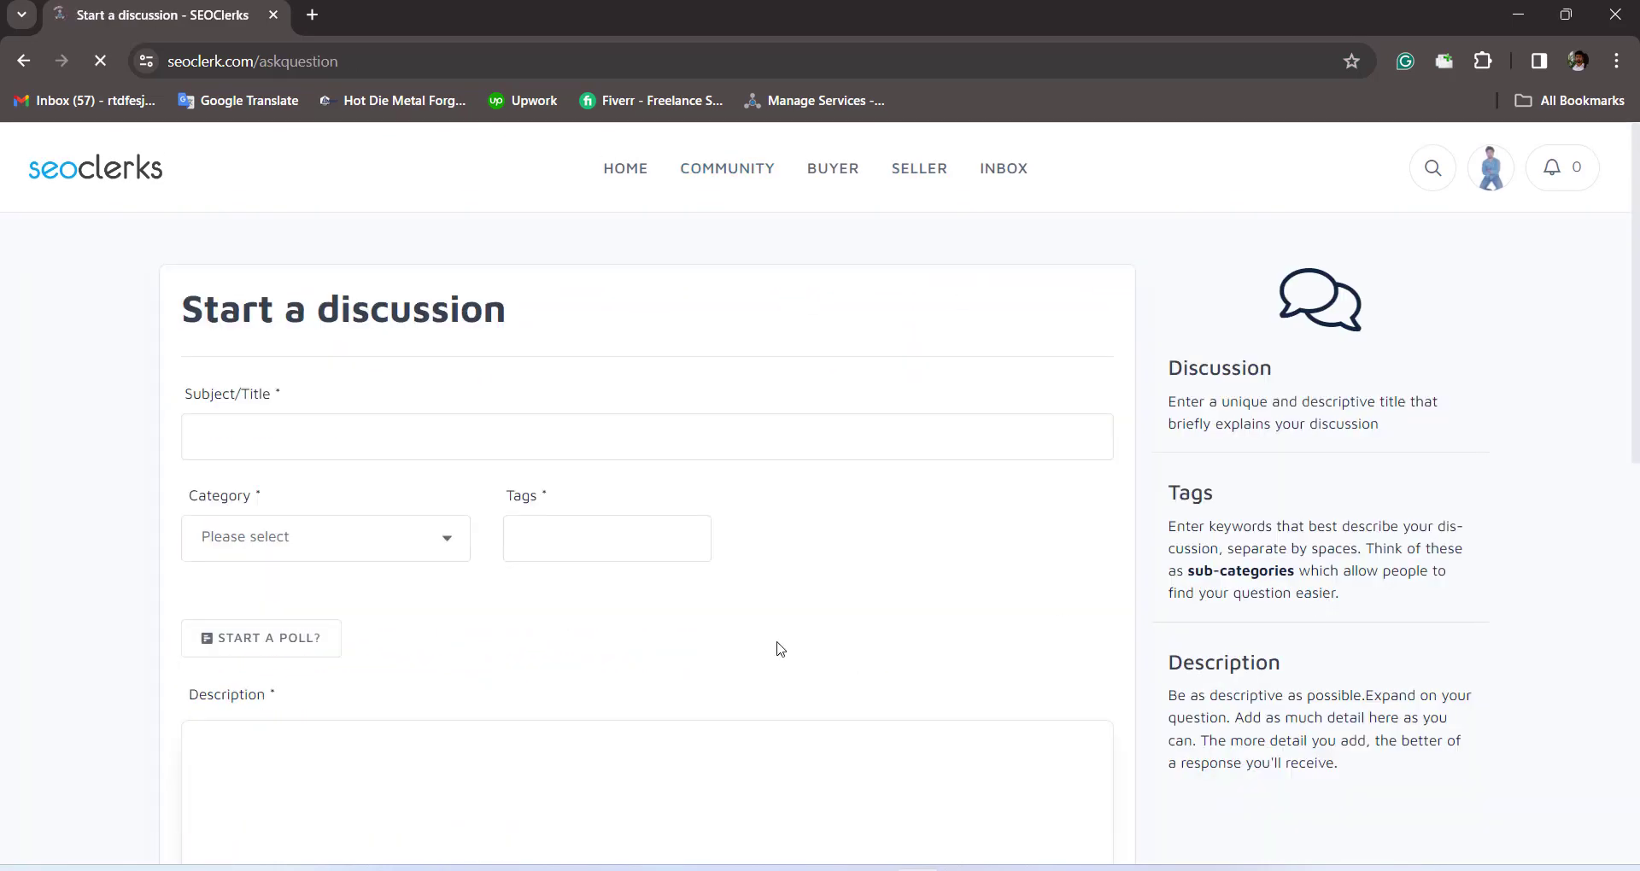
Examine the Subject/Title, Category, Tags and Description fields of the new discussion form.
left_click(339, 444)
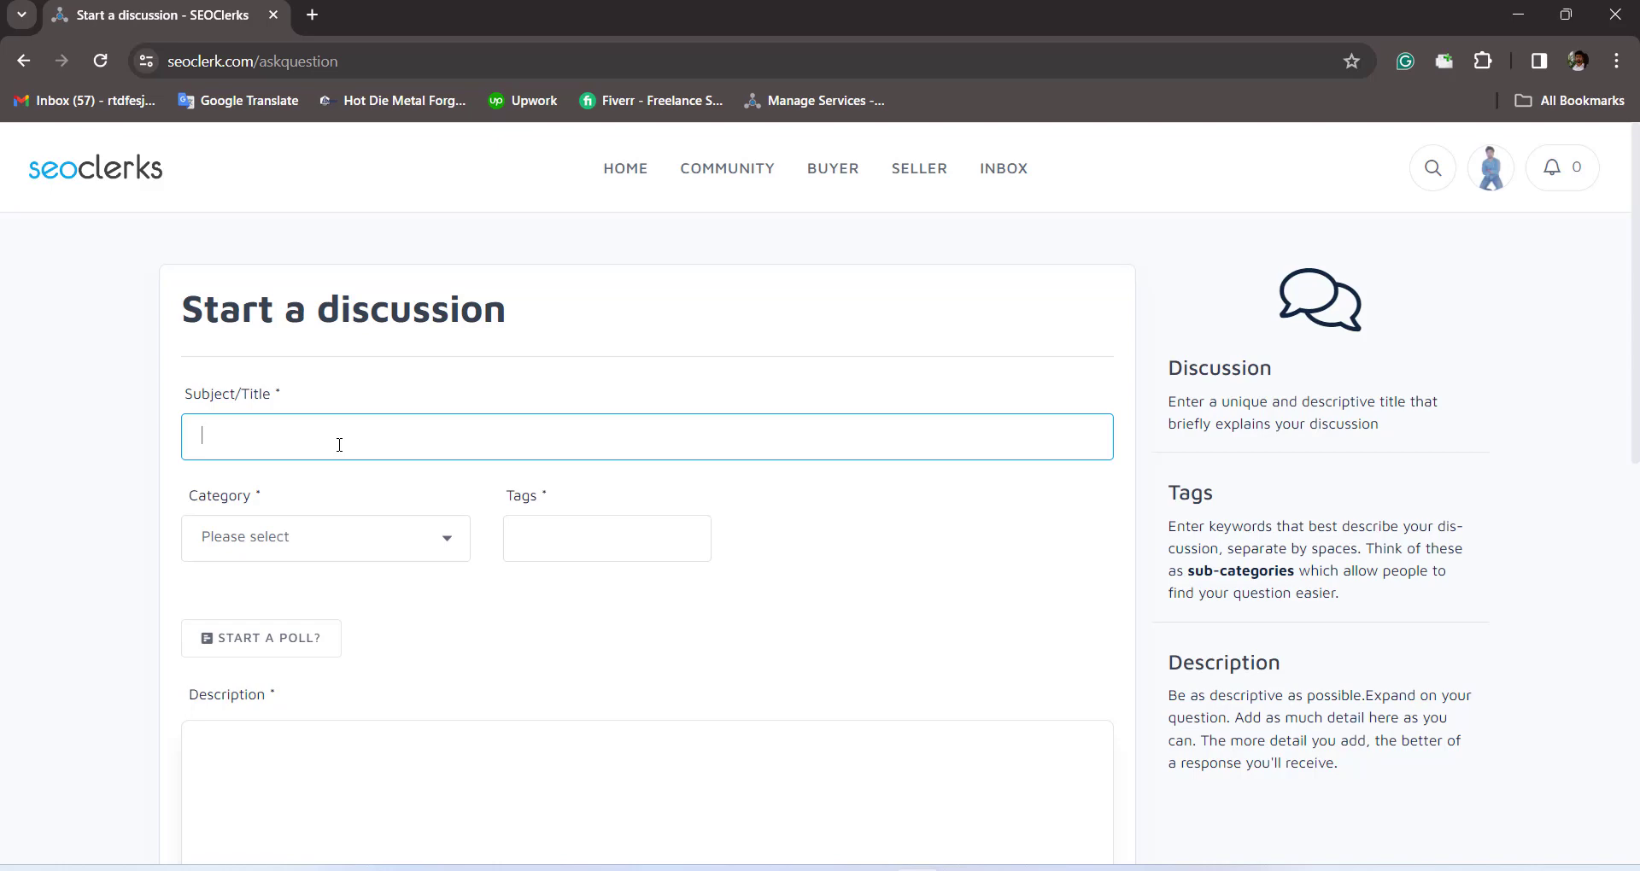
left_click(346, 546)
left_click(539, 547)
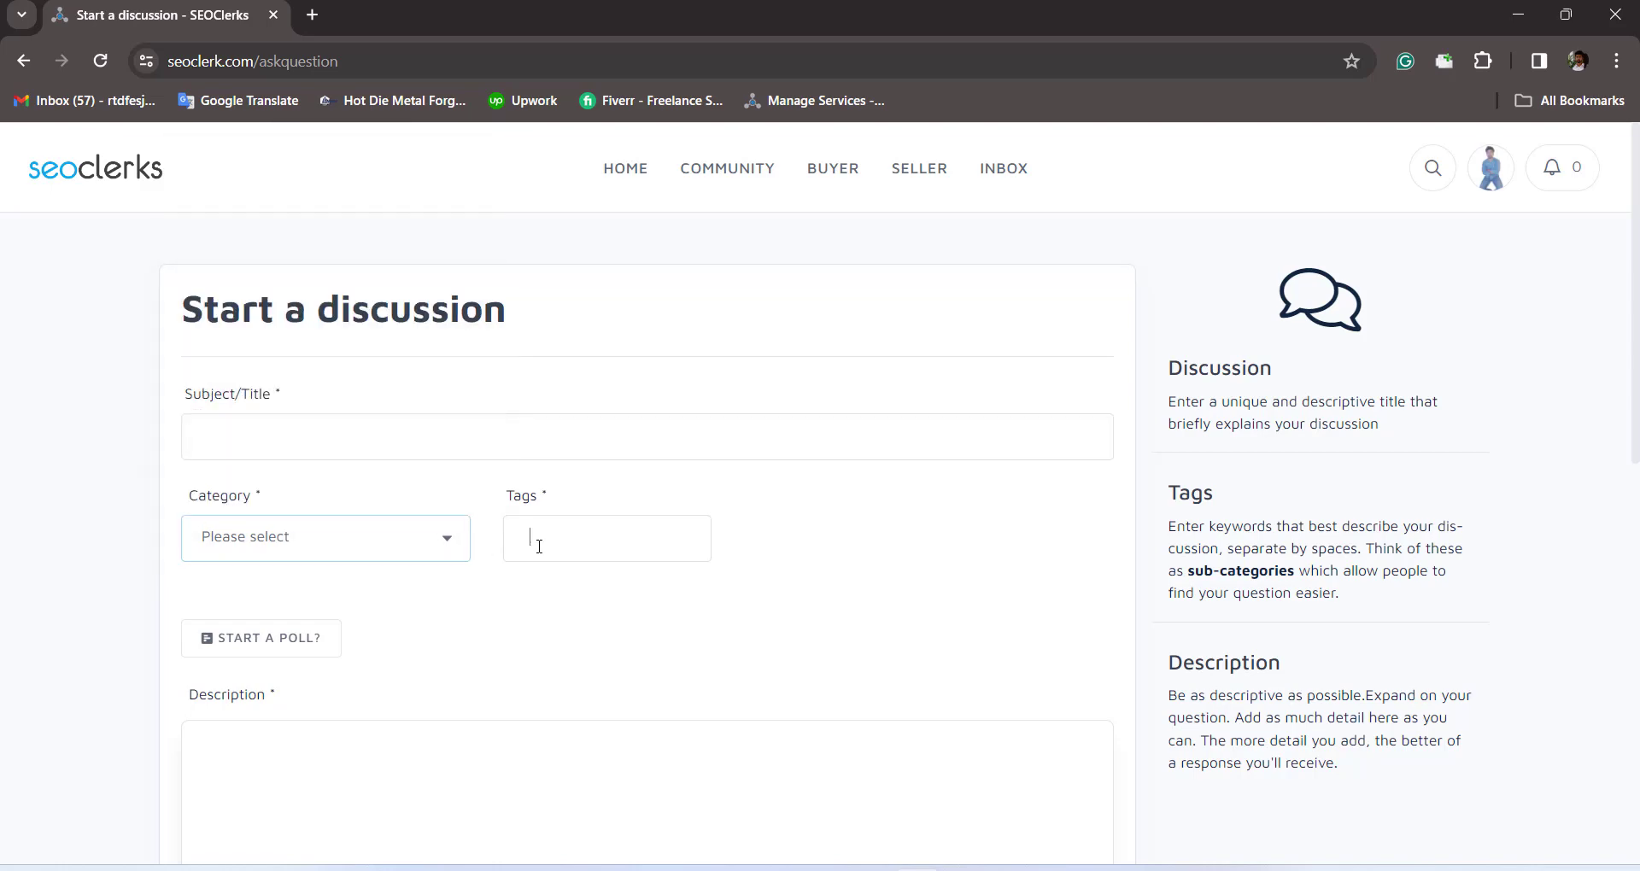
scroll(538, 549, "down", 3)
left_click(208, 569)
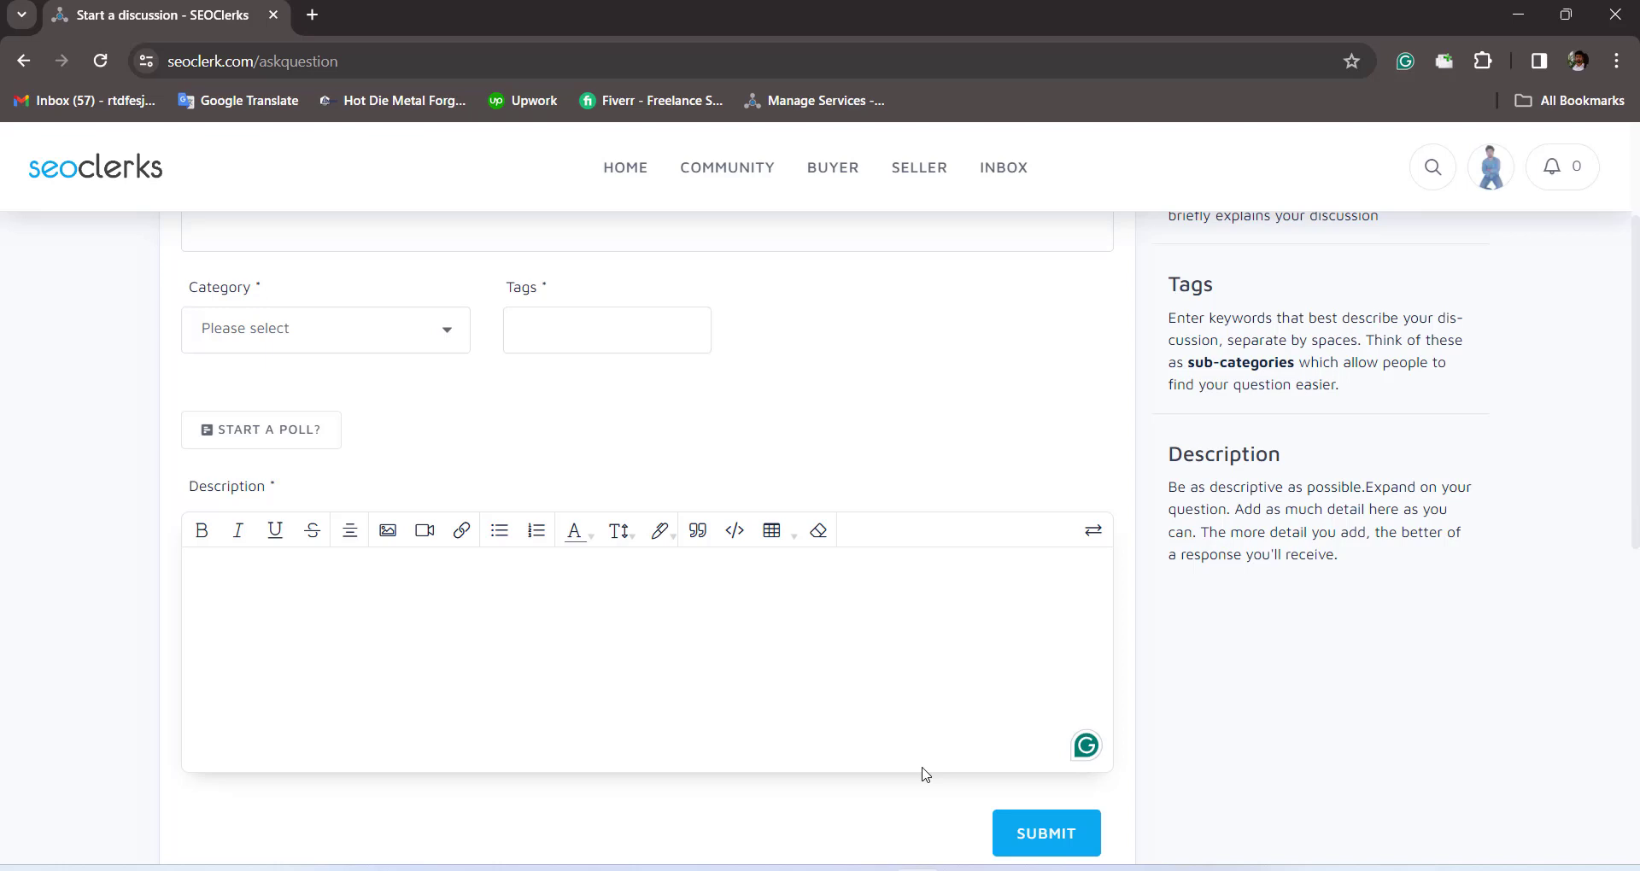
Leave the discussion form for the seller's service management page and open the account's public profile.
scroll(925, 775, "up", 3)
left_click(927, 169)
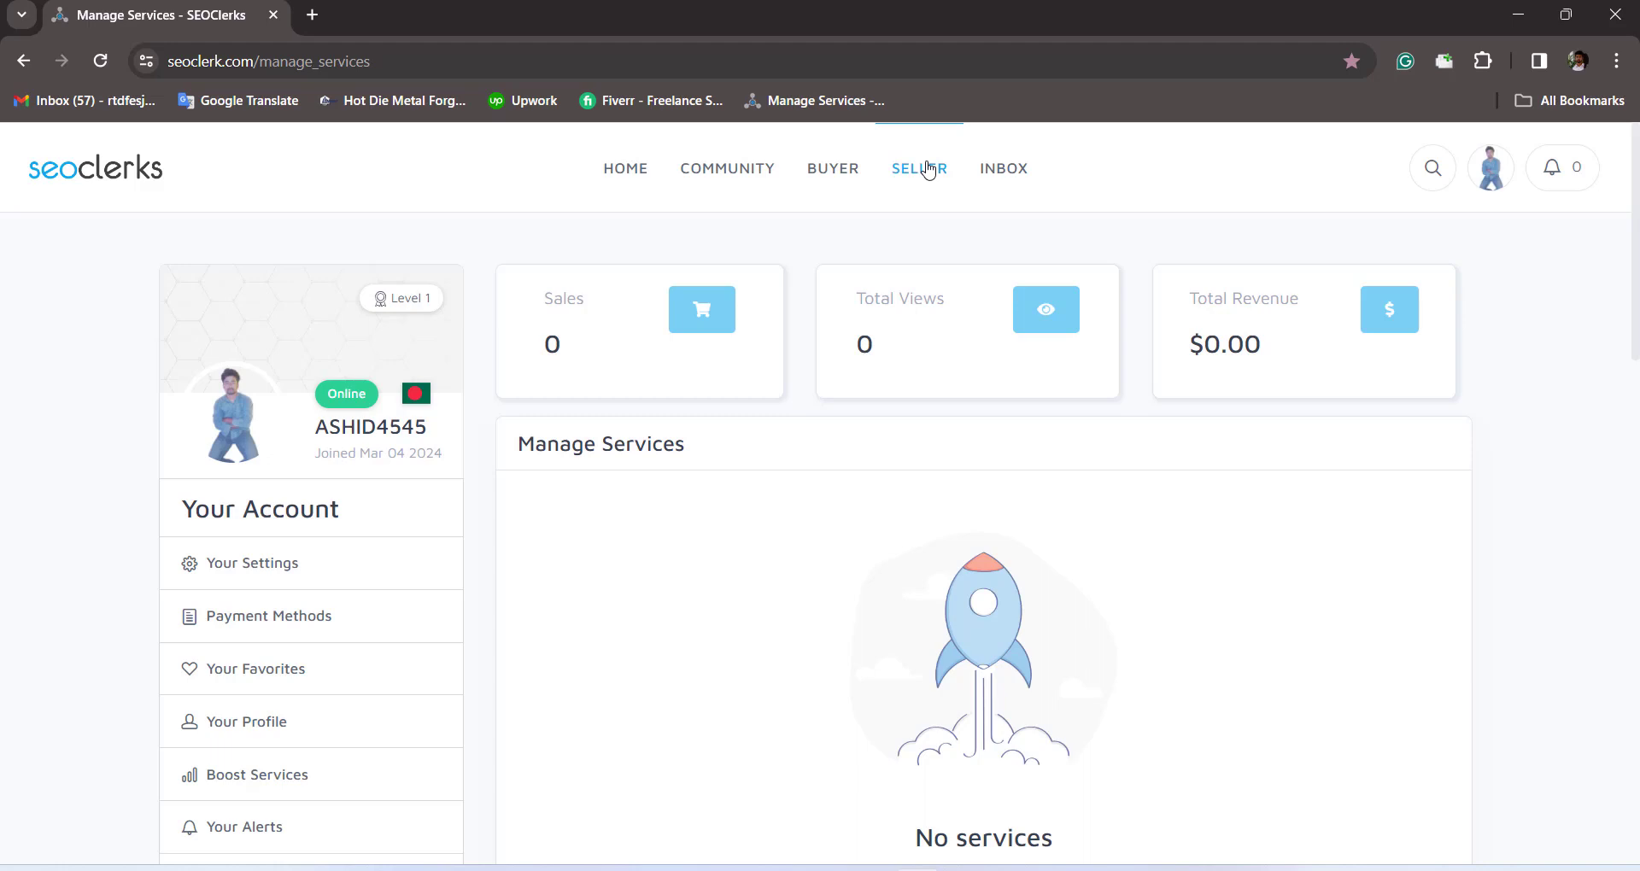
left_click(1490, 175)
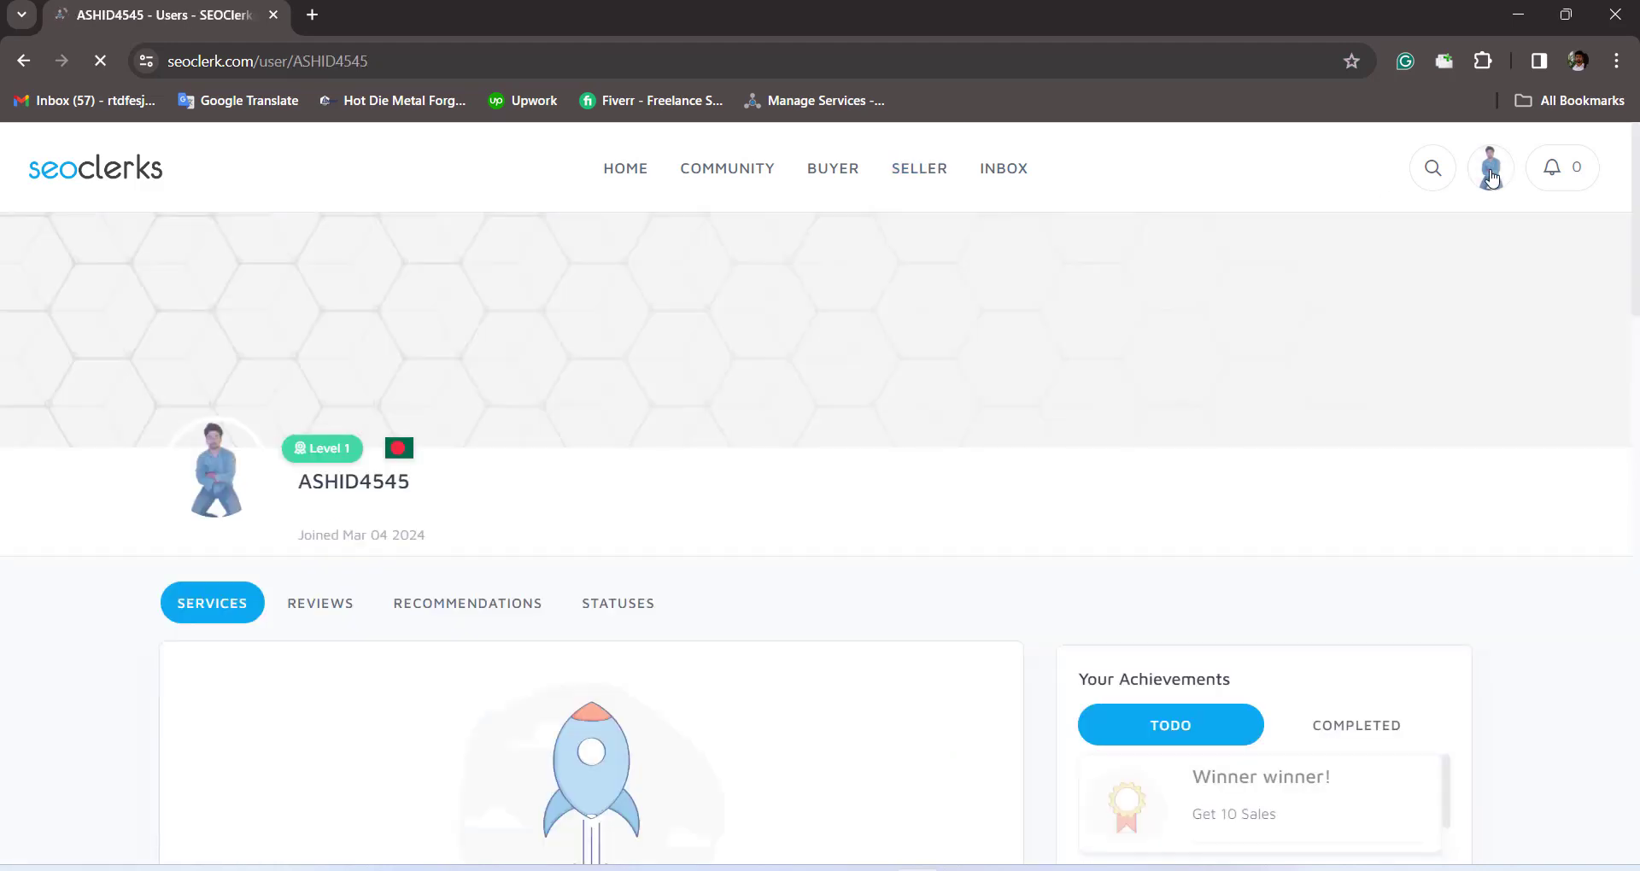
Examine the public profile's header, services, achievements and buyer reviews sections.
scroll(1187, 421, "down", 8)
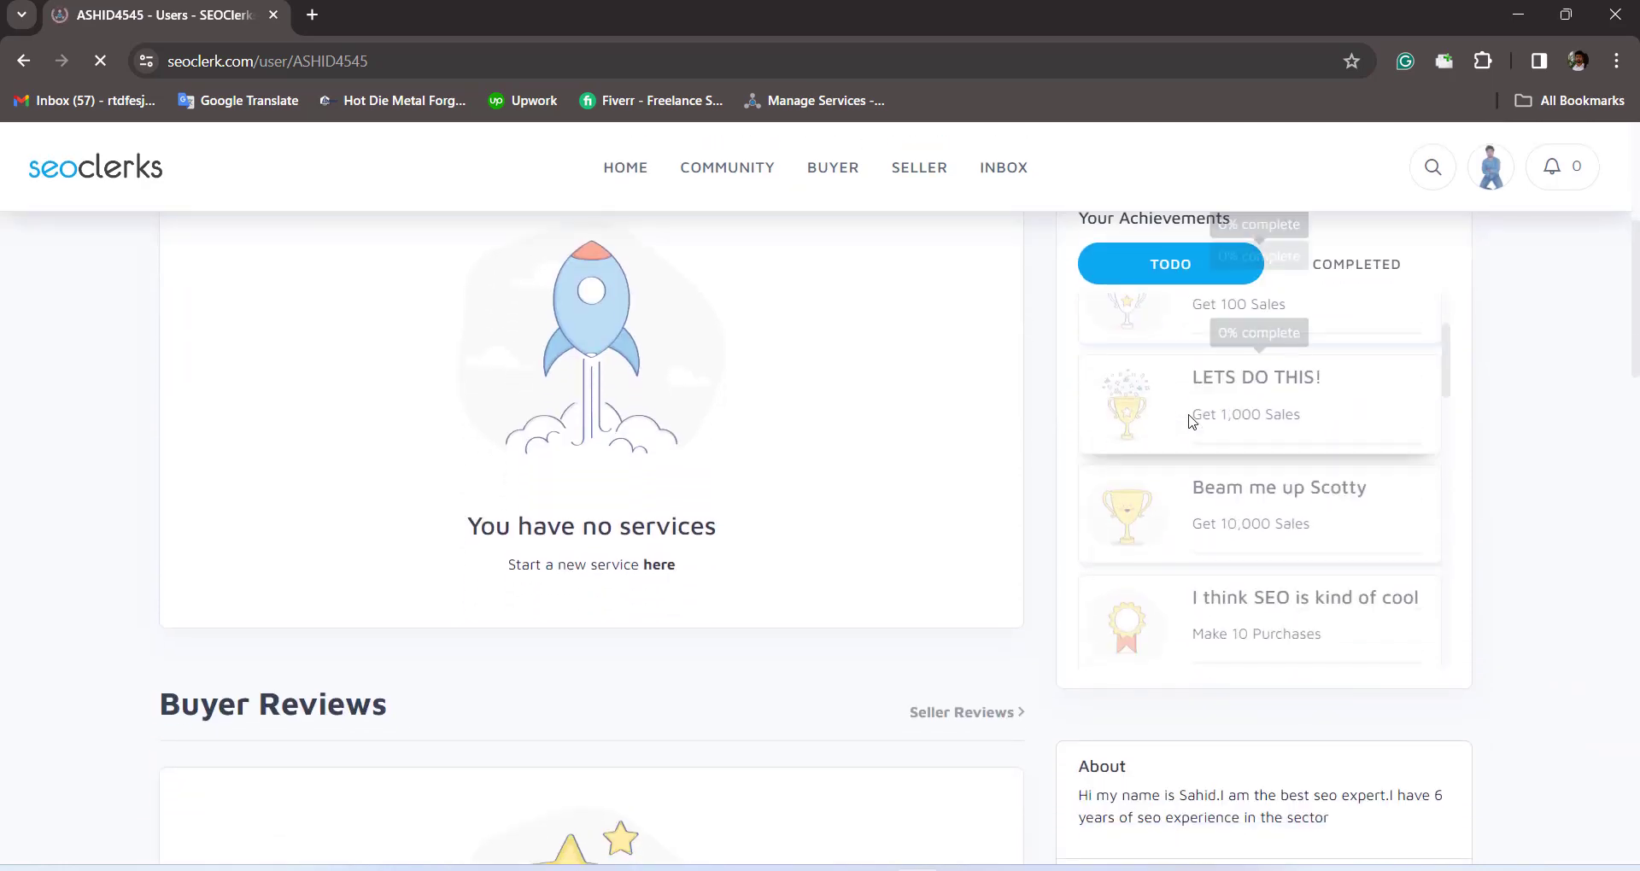
scroll(1535, 554, "down", 5)
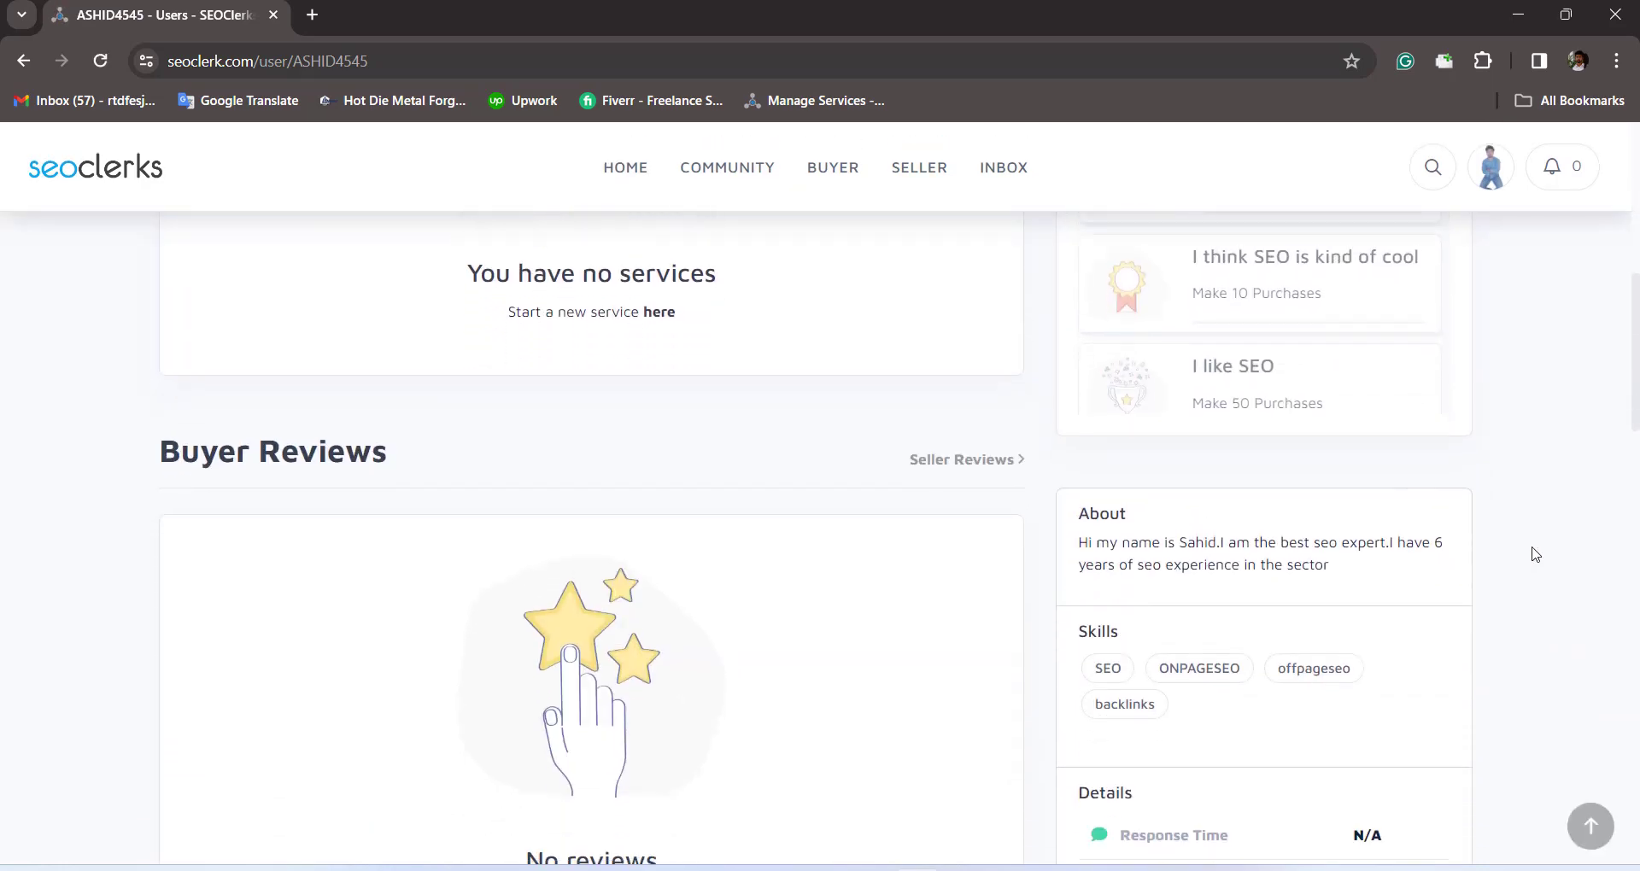
scroll(1535, 554, "up", 10)
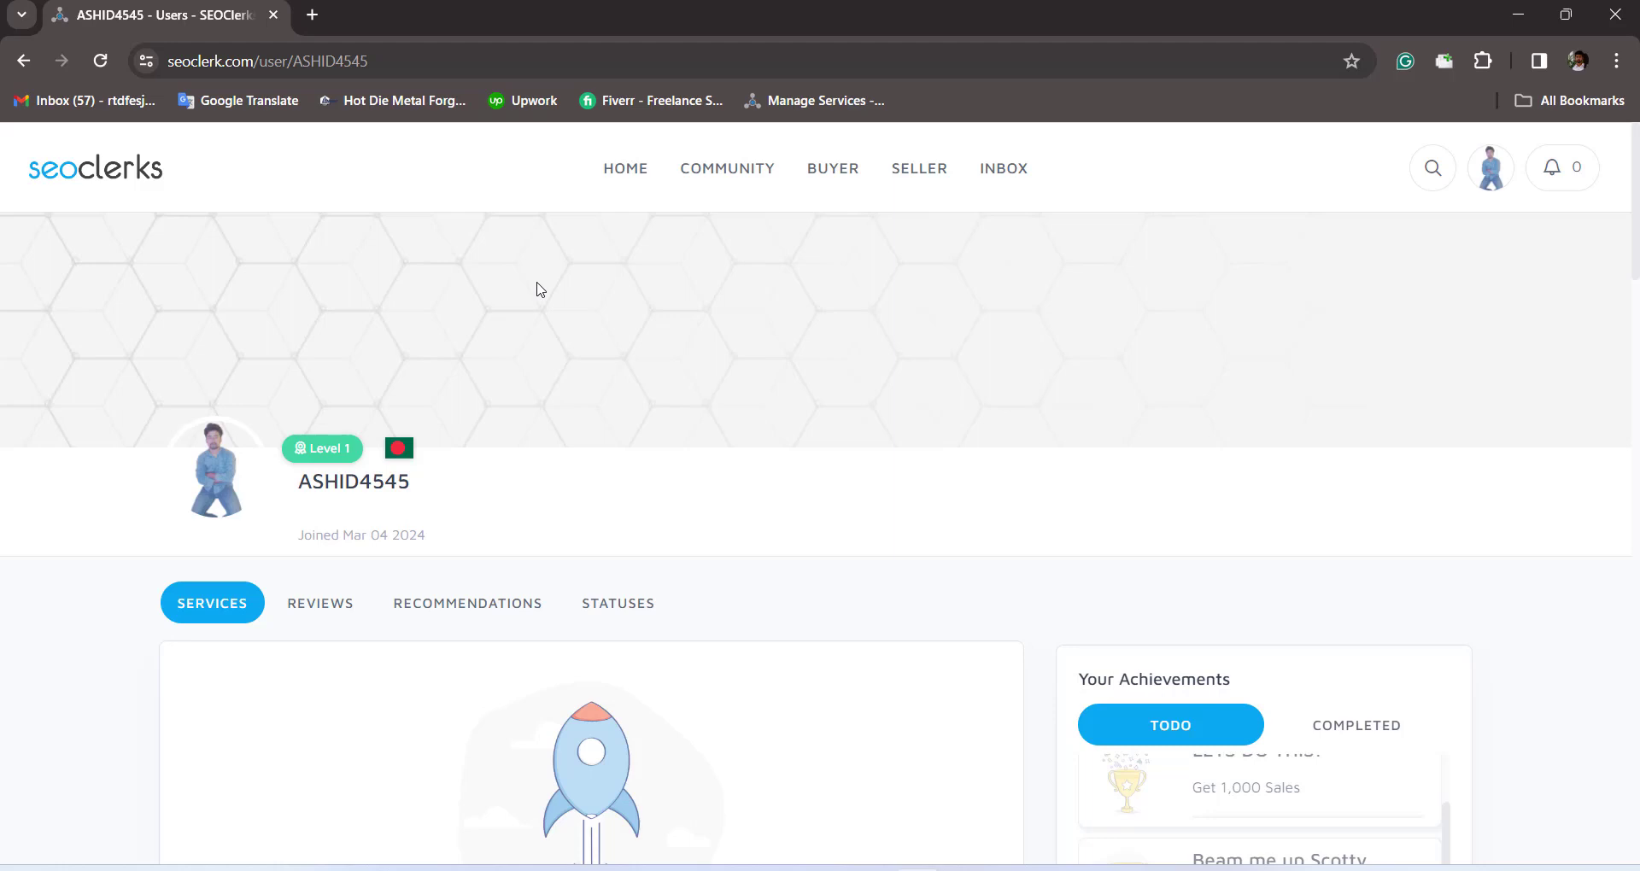
scroll(538, 287, "down", 3)
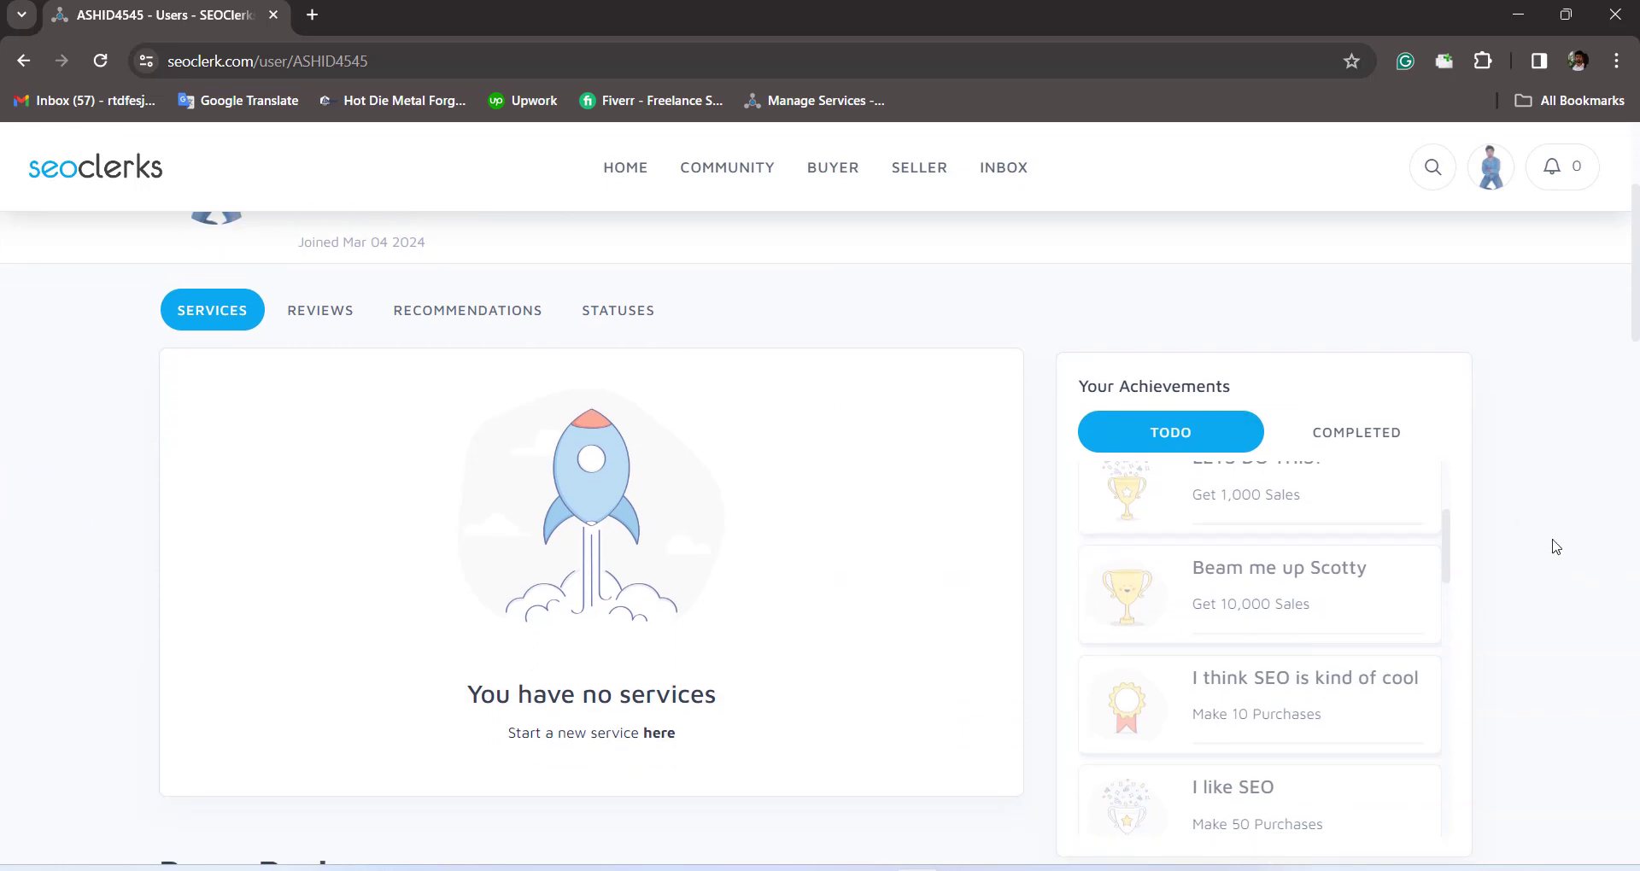
scroll(1575, 550, "down", 4)
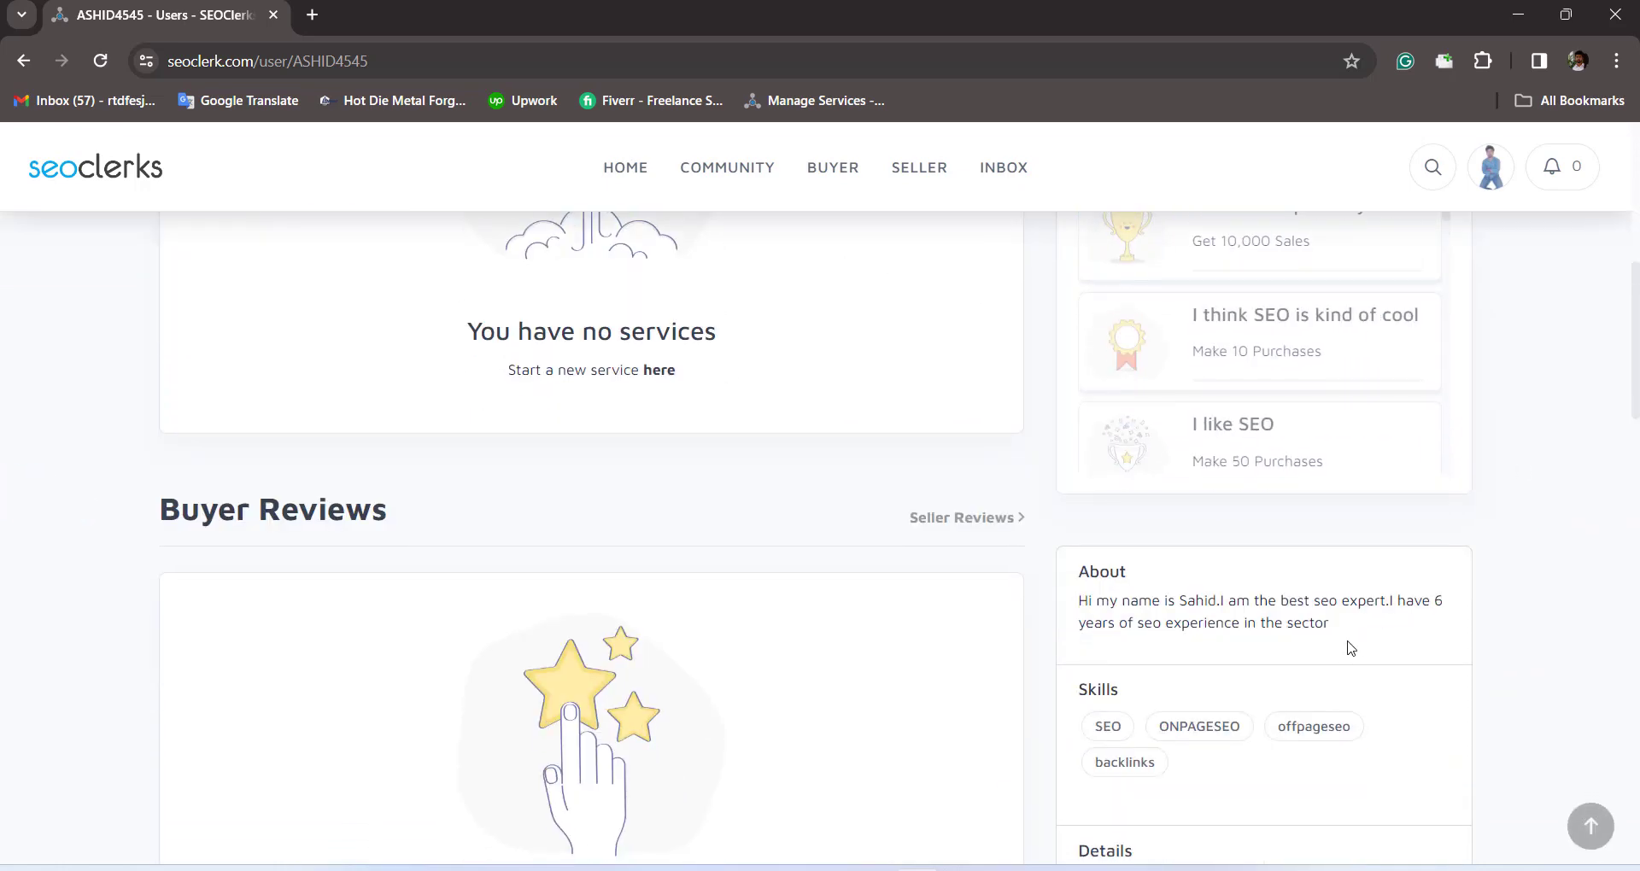
scroll(1611, 523, "up", 8)
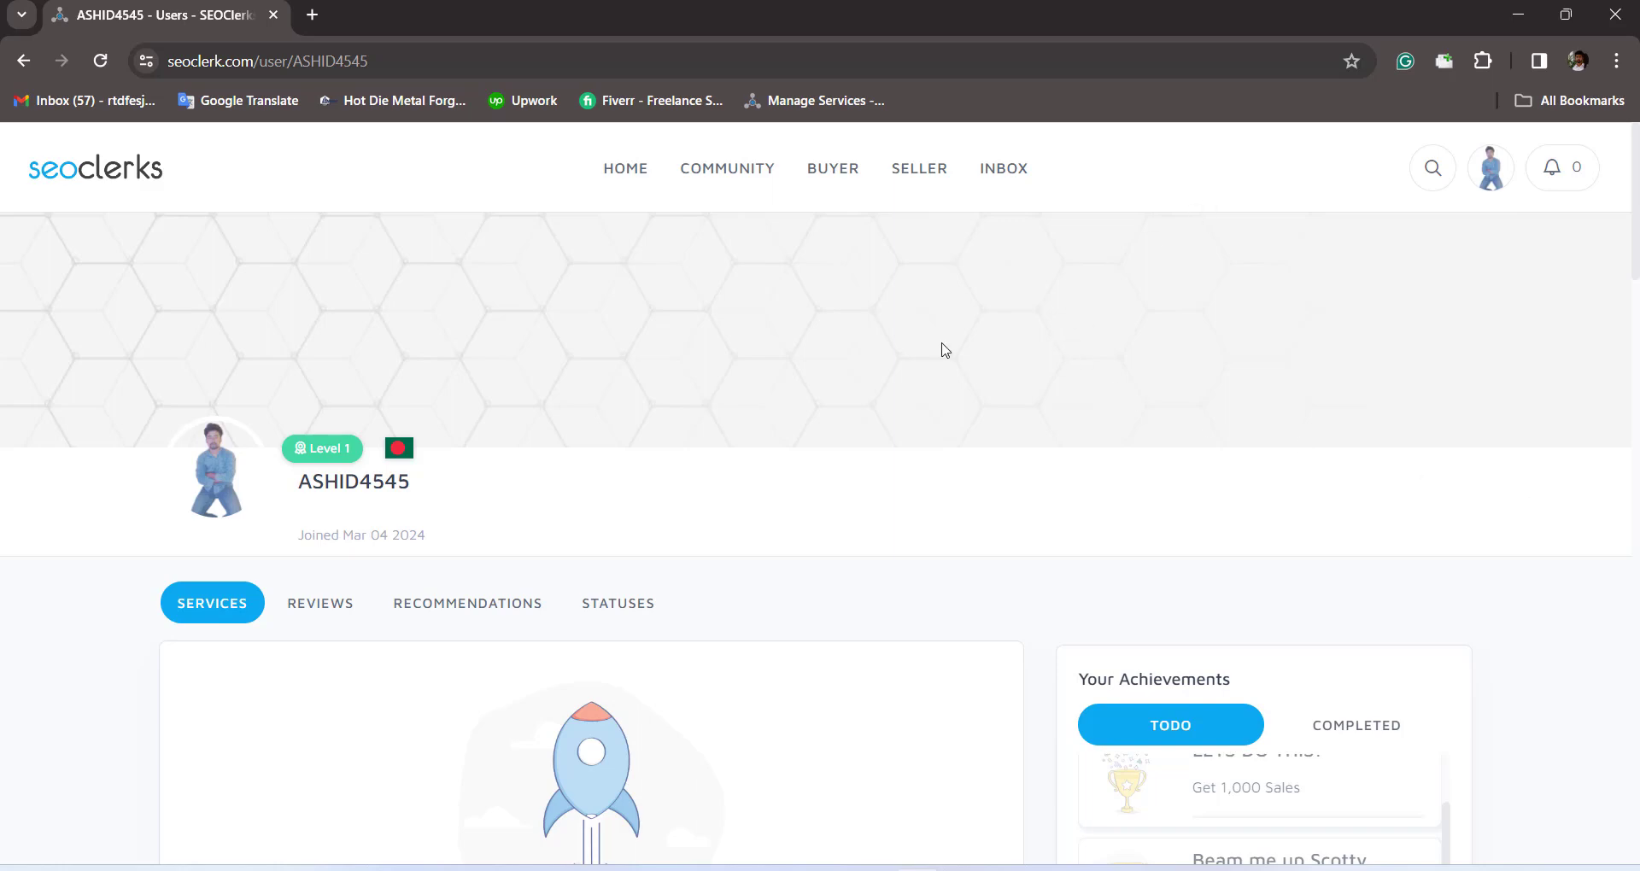
scroll(752, 441, "down", 5)
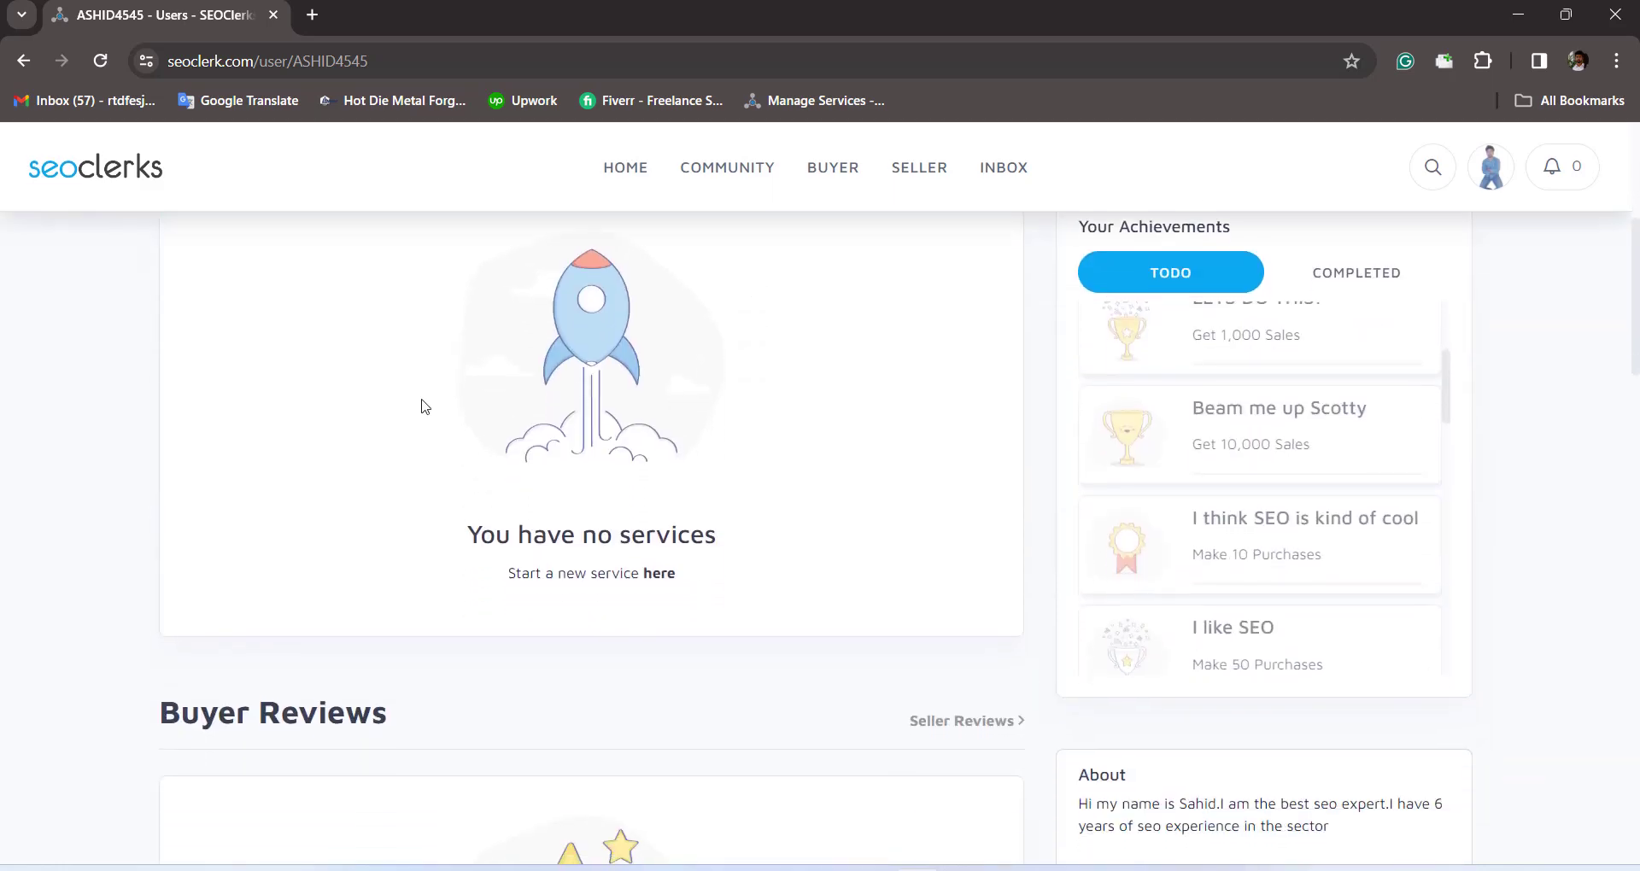
scroll(1019, 600, "up", 5)
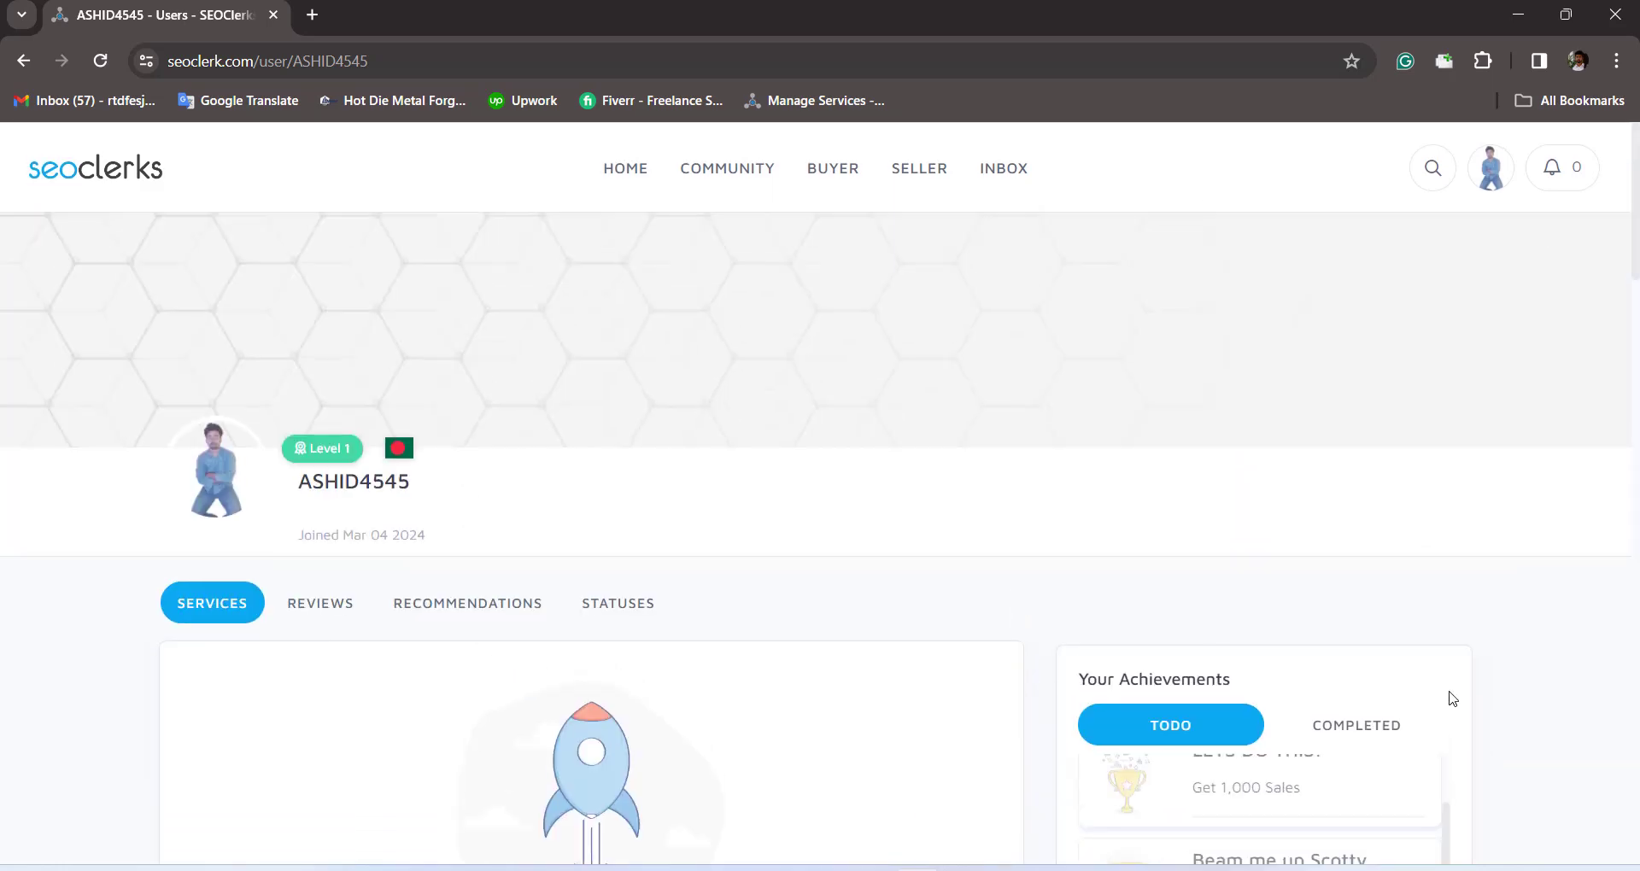
Examine the About text, Skills, Details and More Info sections of the public profile.
scroll(1450, 695, "down", 8)
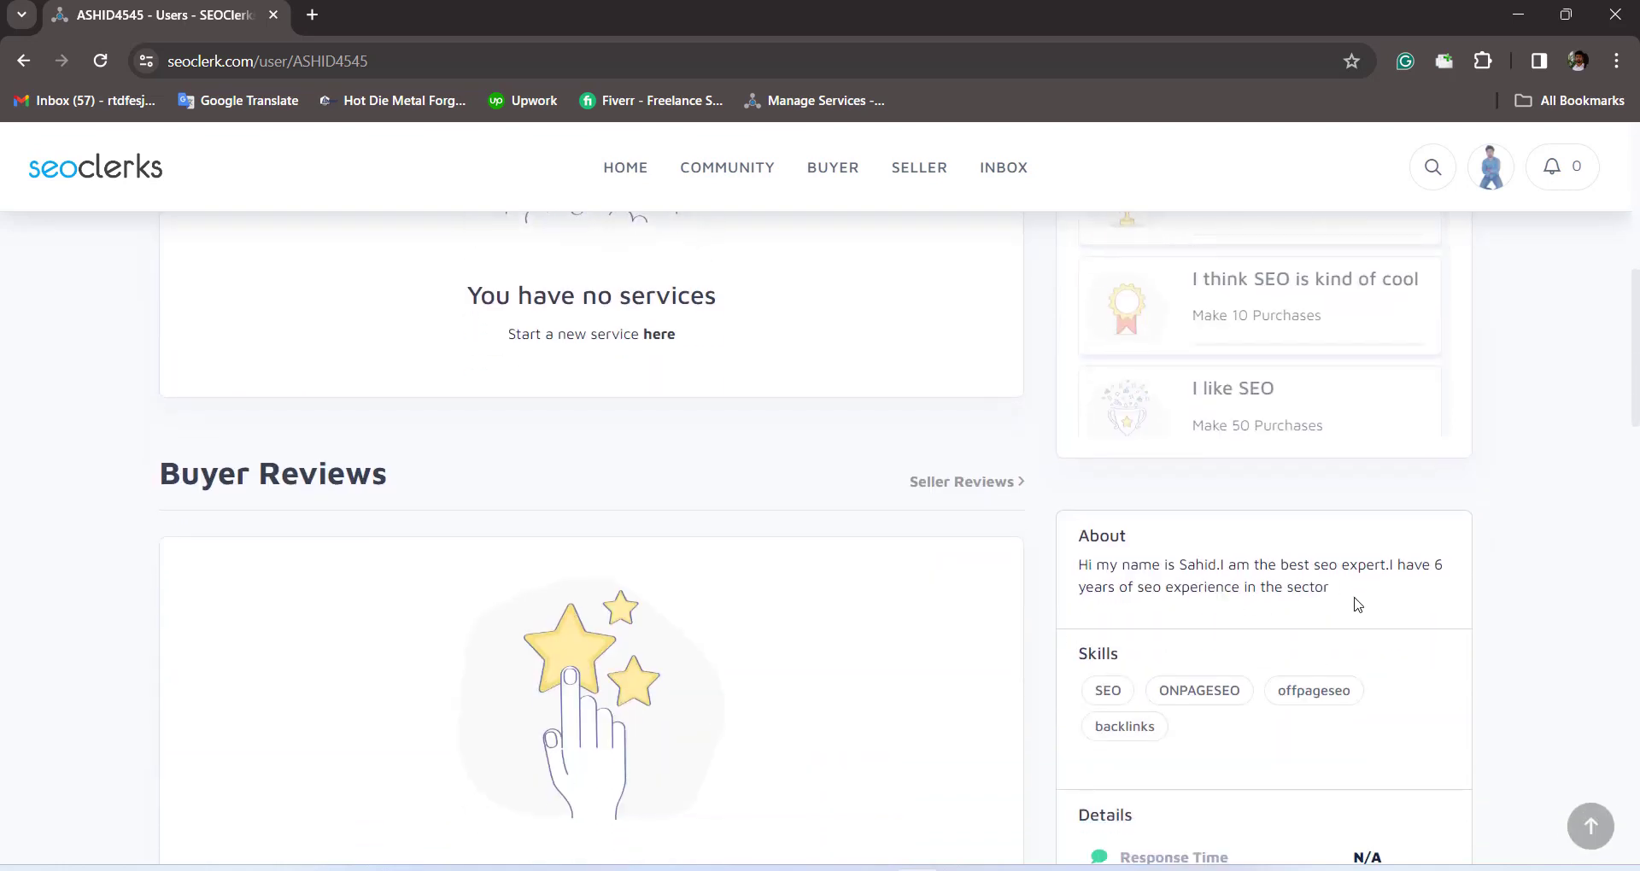
left_click_drag(1352, 602, 1097, 595)
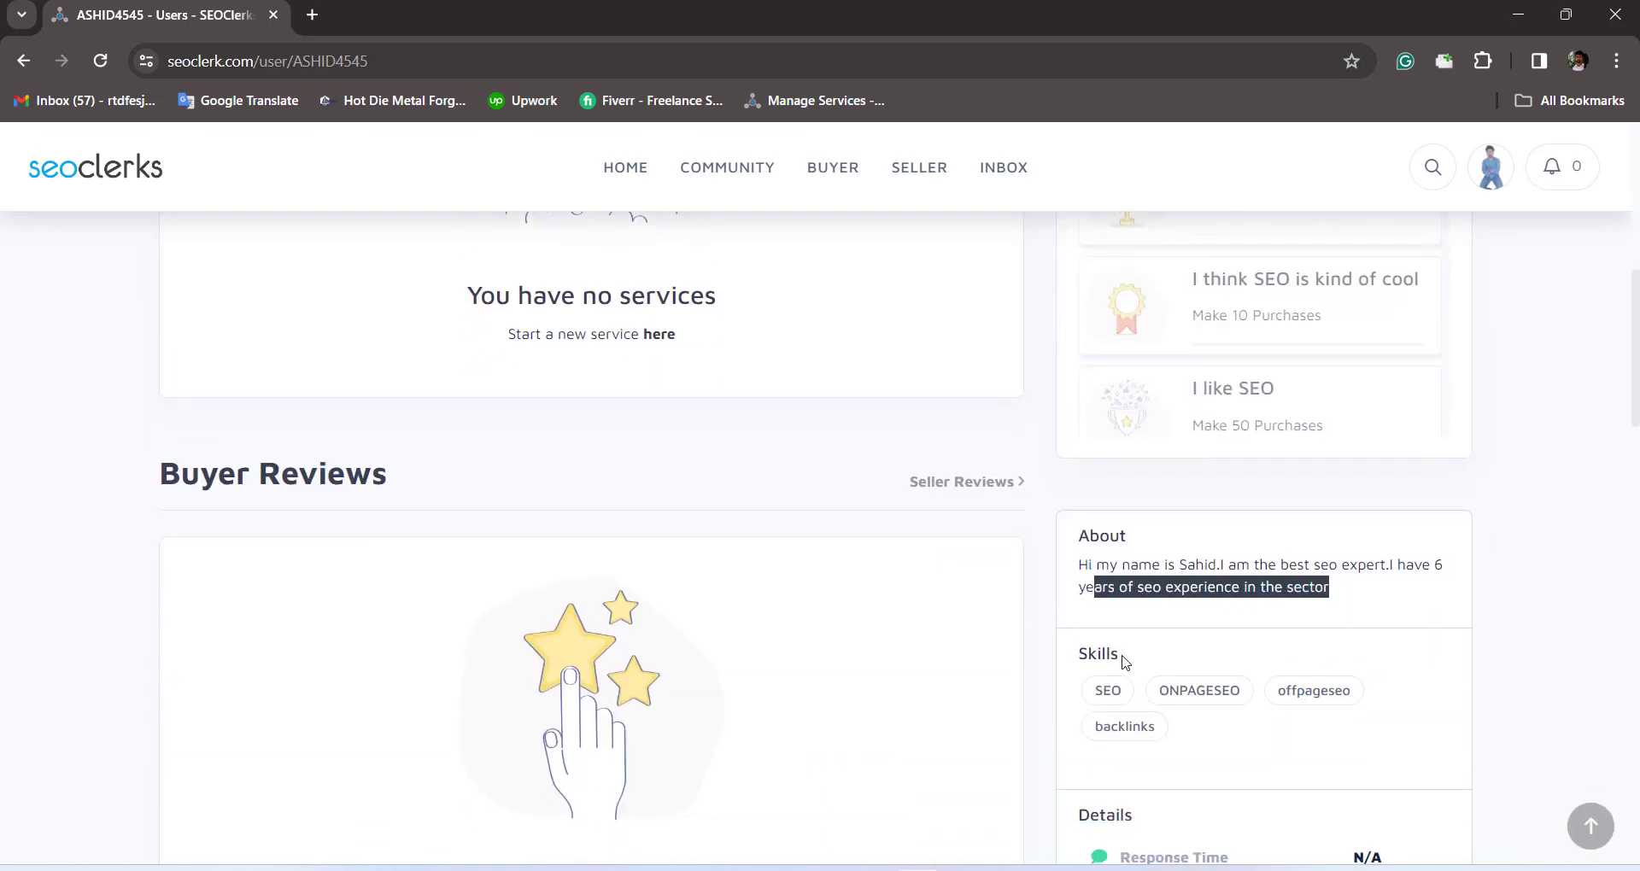
left_click_drag(1125, 658, 1075, 662)
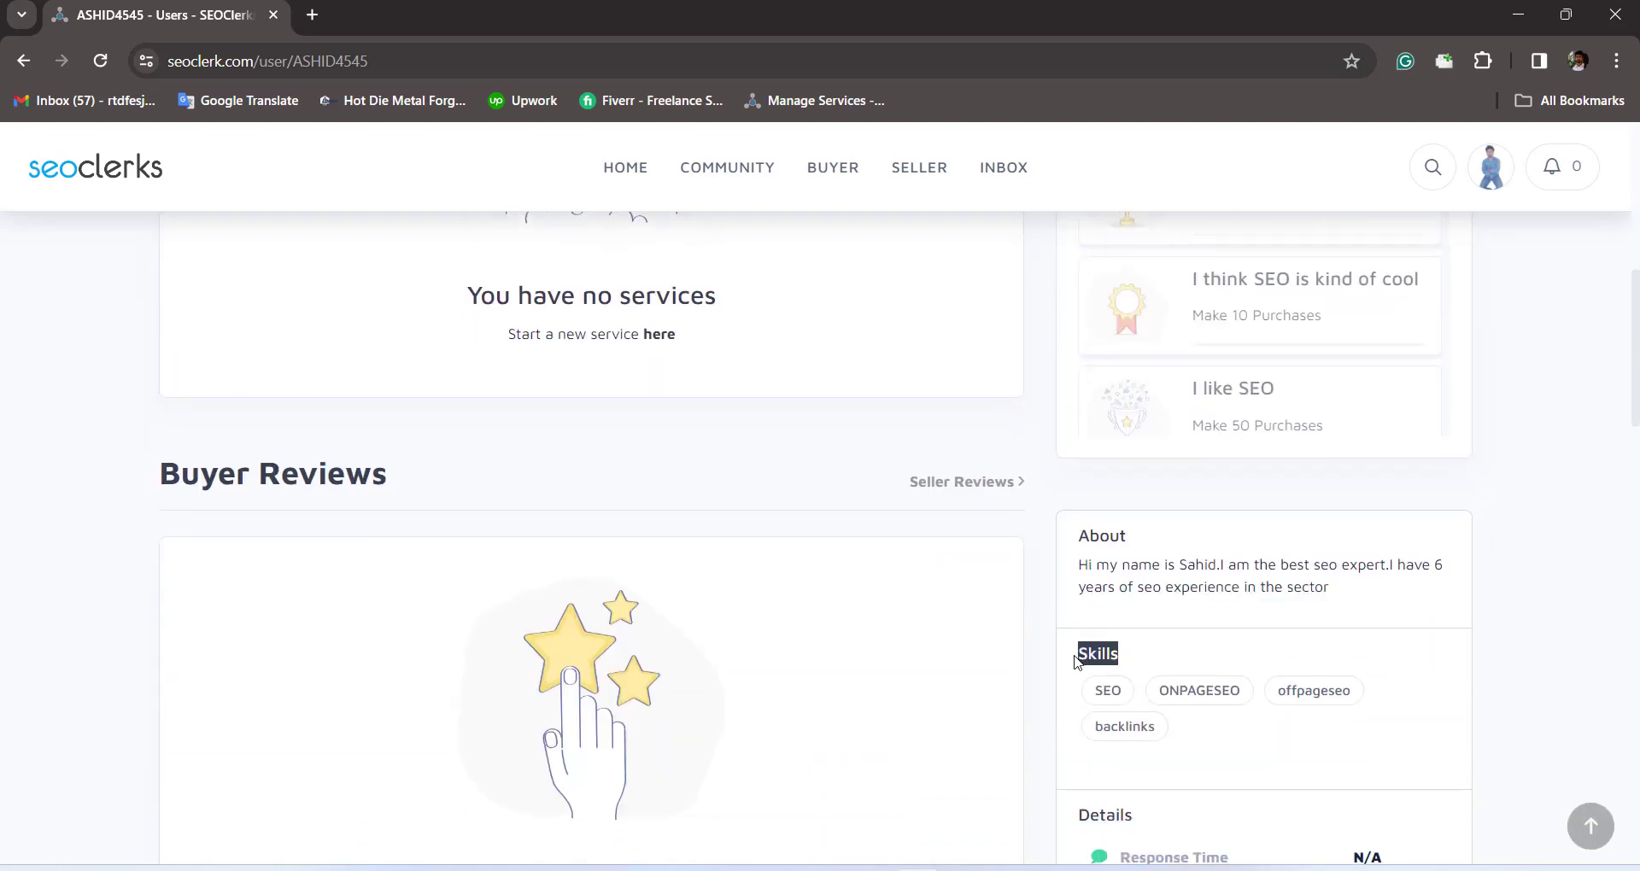
left_click(1216, 660)
scroll(1552, 666, "down", 6)
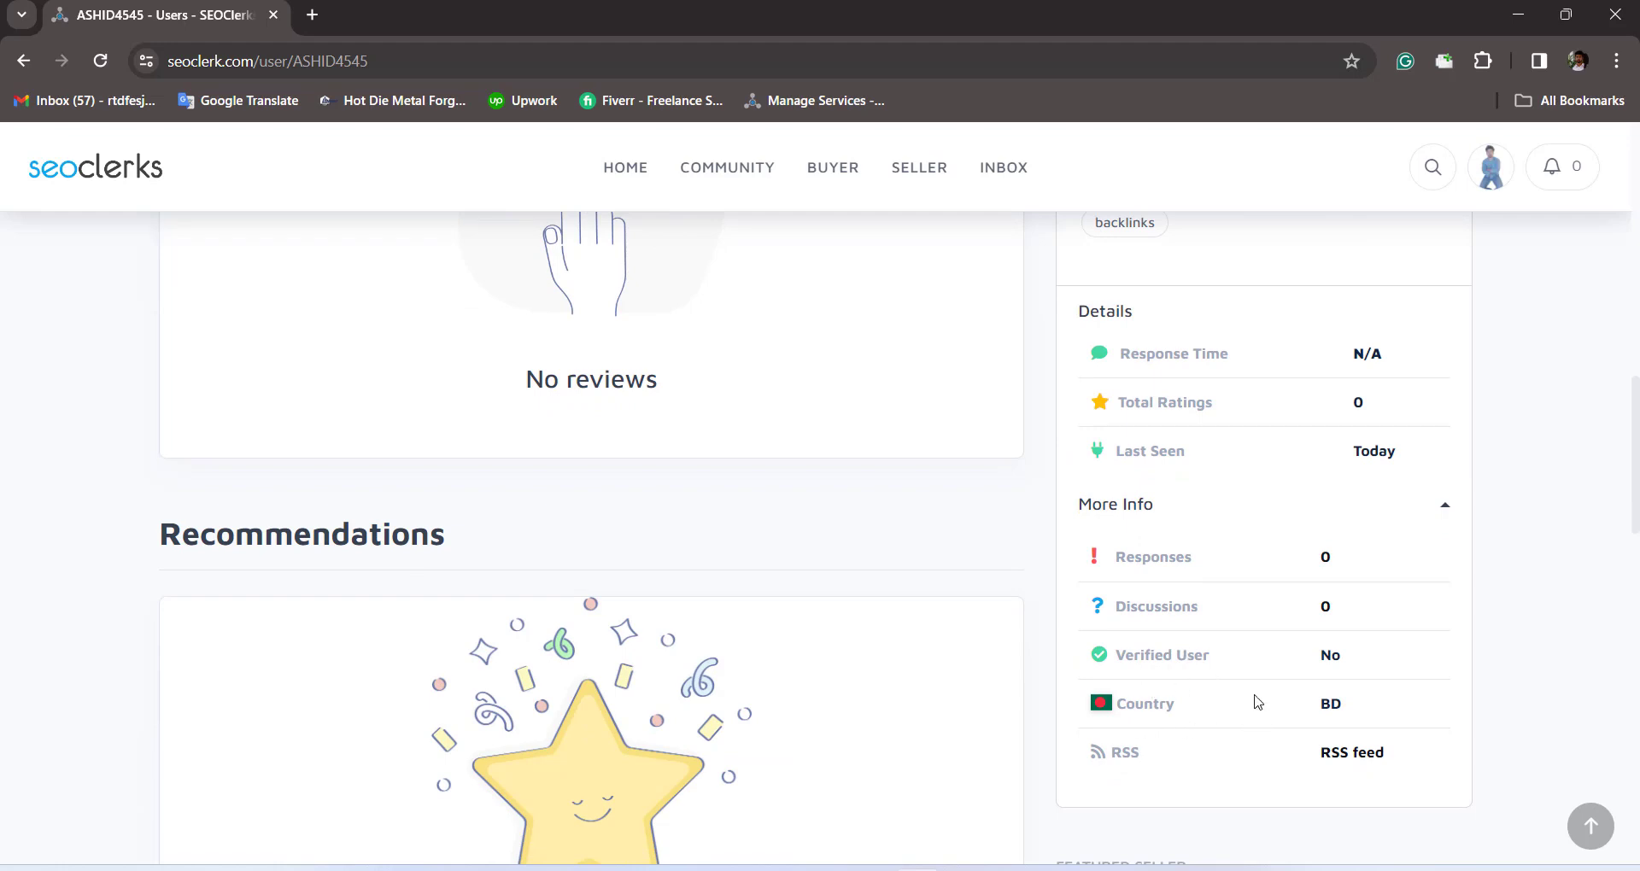
scroll(1322, 505, "up", 1)
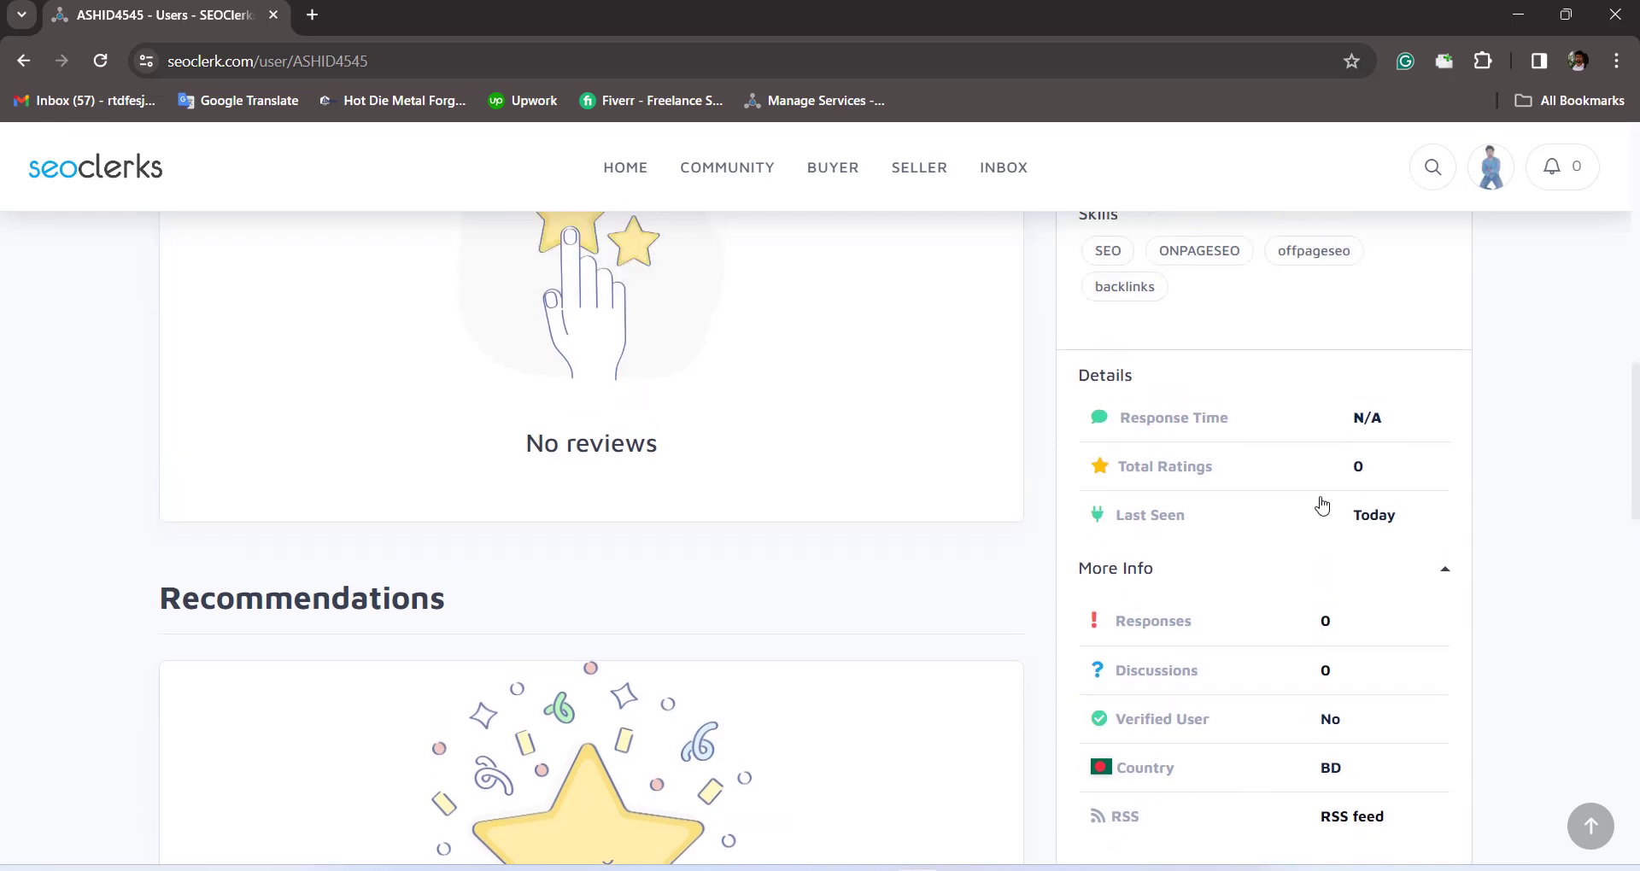